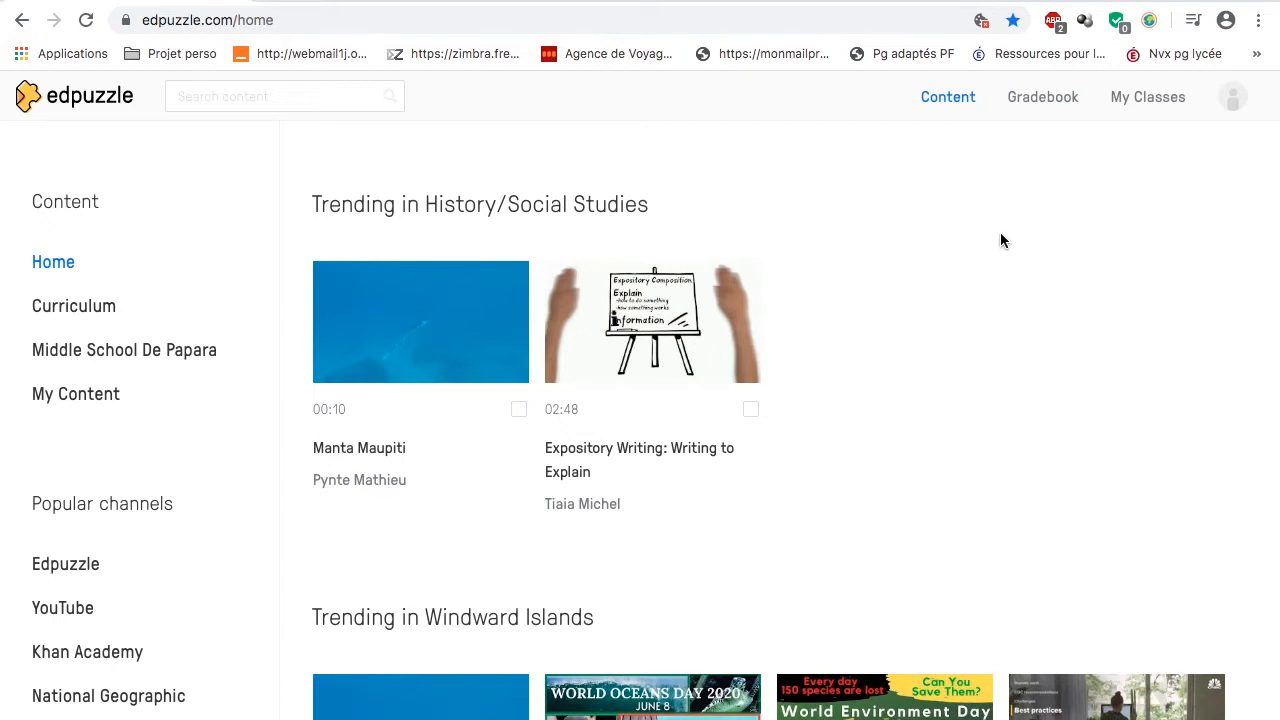
Step: Start creating a new class in My Classes and name it 6e5
{"action": "left_click", "coordinate": [1152, 97]}
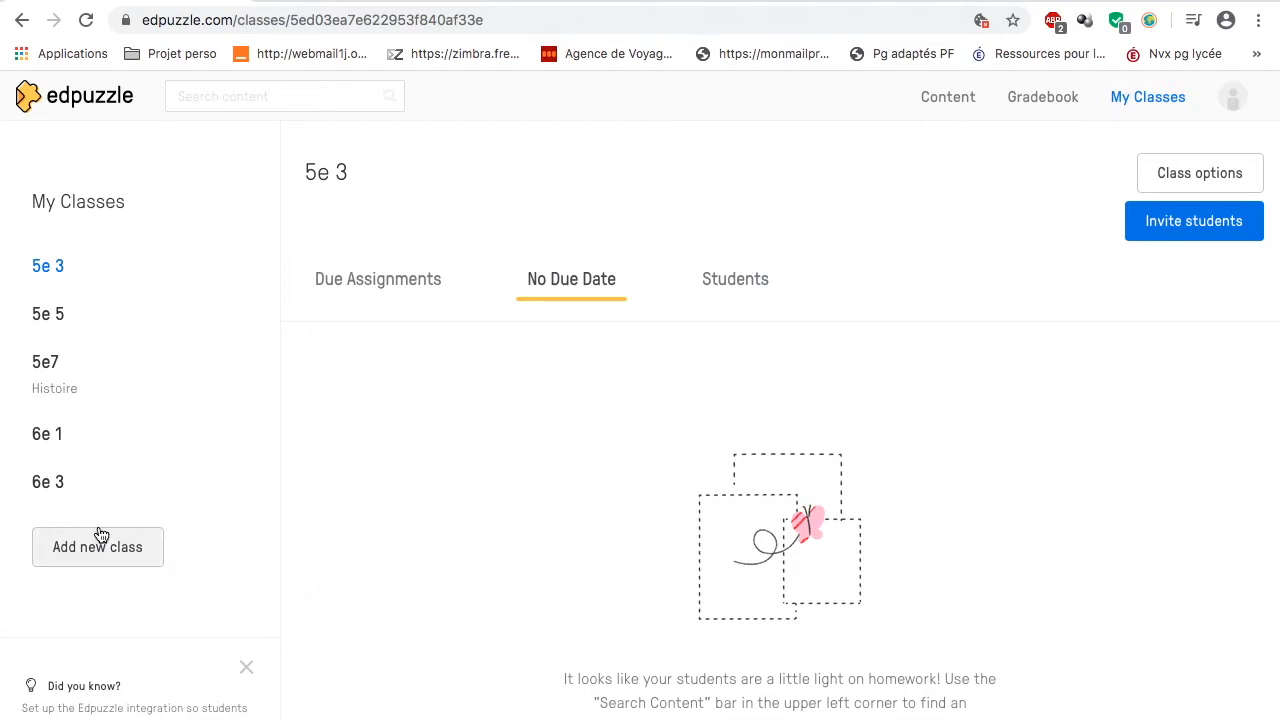
{"action": "left_click", "coordinate": [79, 549]}
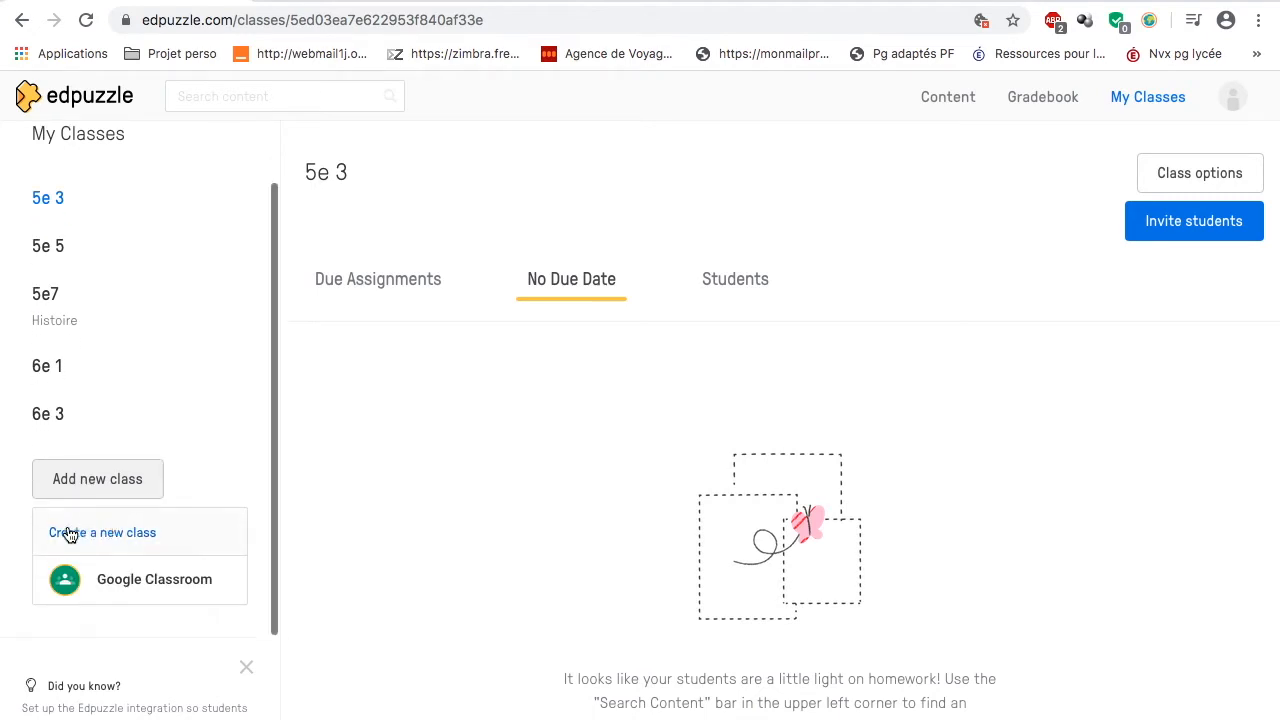
{"action": "left_click", "coordinate": [80, 538]}
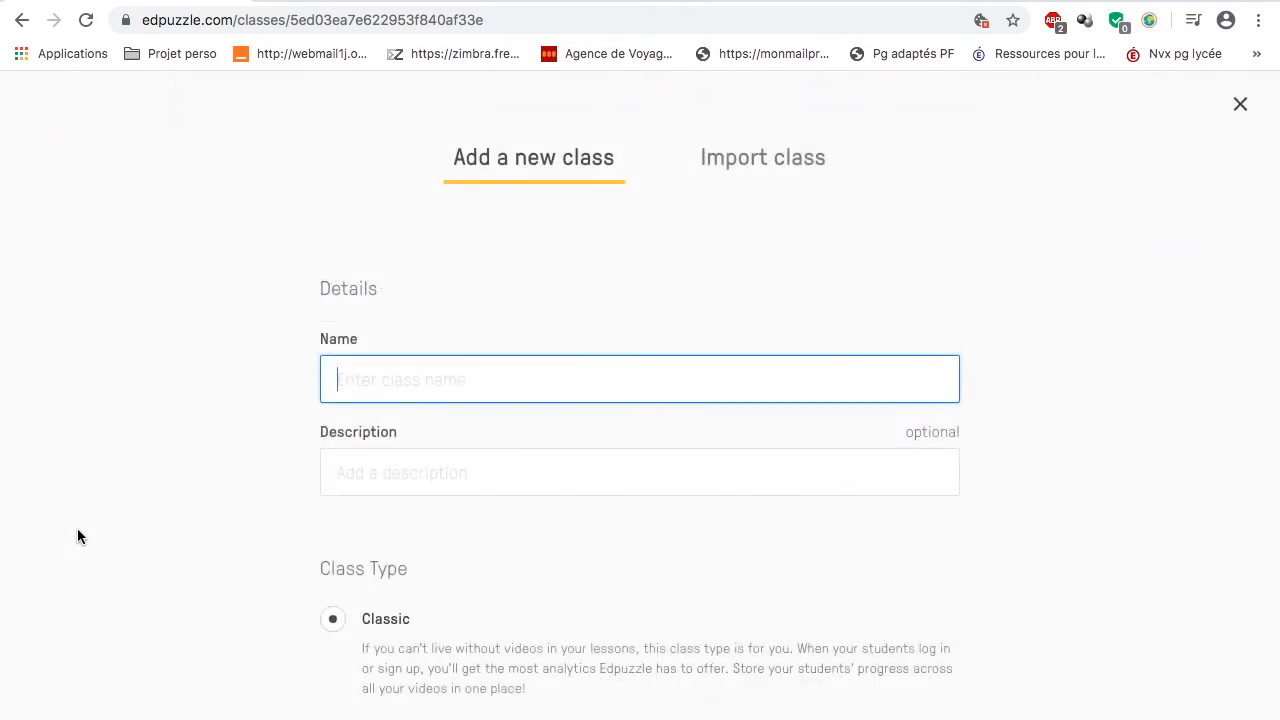
{"action": "scroll", "coordinate": [406, 383], "scroll_direction": "down", "scroll_amount": 1}
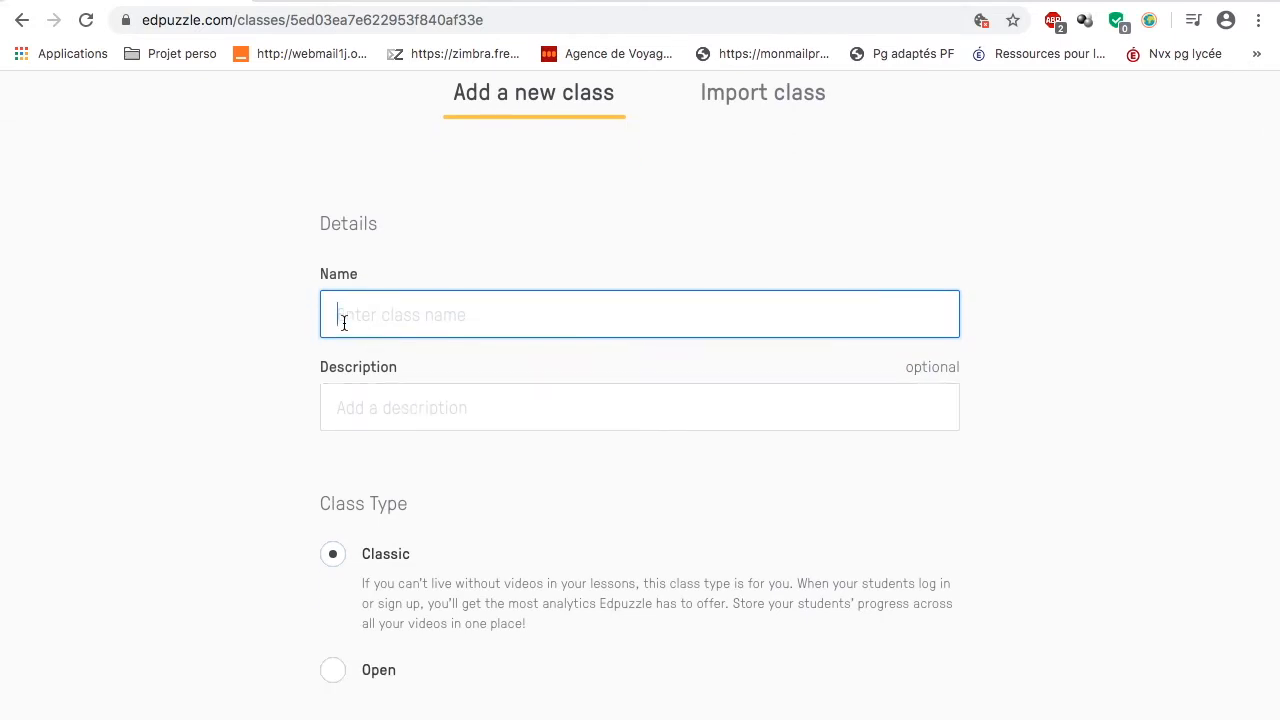
{"action": "type", "text": "6e5"}
Step: Enter the class description "Histoire" and create the class
{"action": "left_click", "coordinate": [372, 406]}
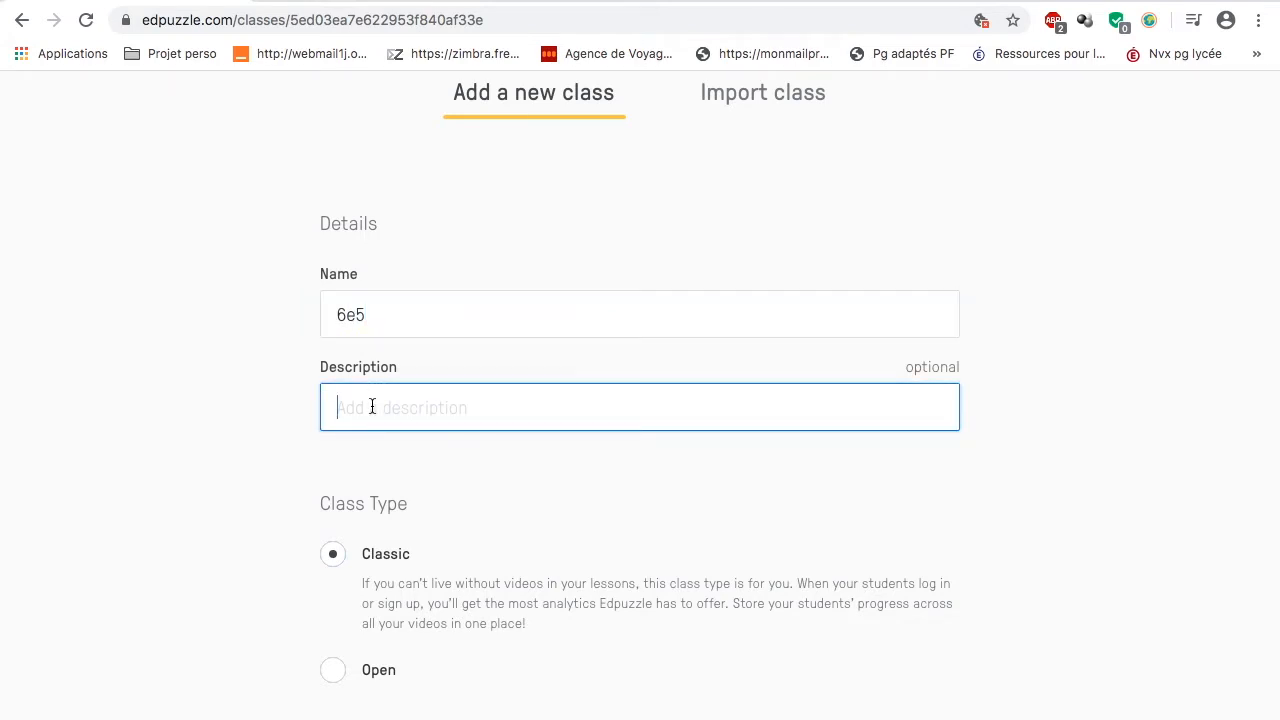
{"action": "type", "text": "Histoire"}
{"action": "scroll", "coordinate": [664, 514], "scroll_direction": "down", "scroll_amount": 2}
{"action": "left_click", "coordinate": [758, 656]}
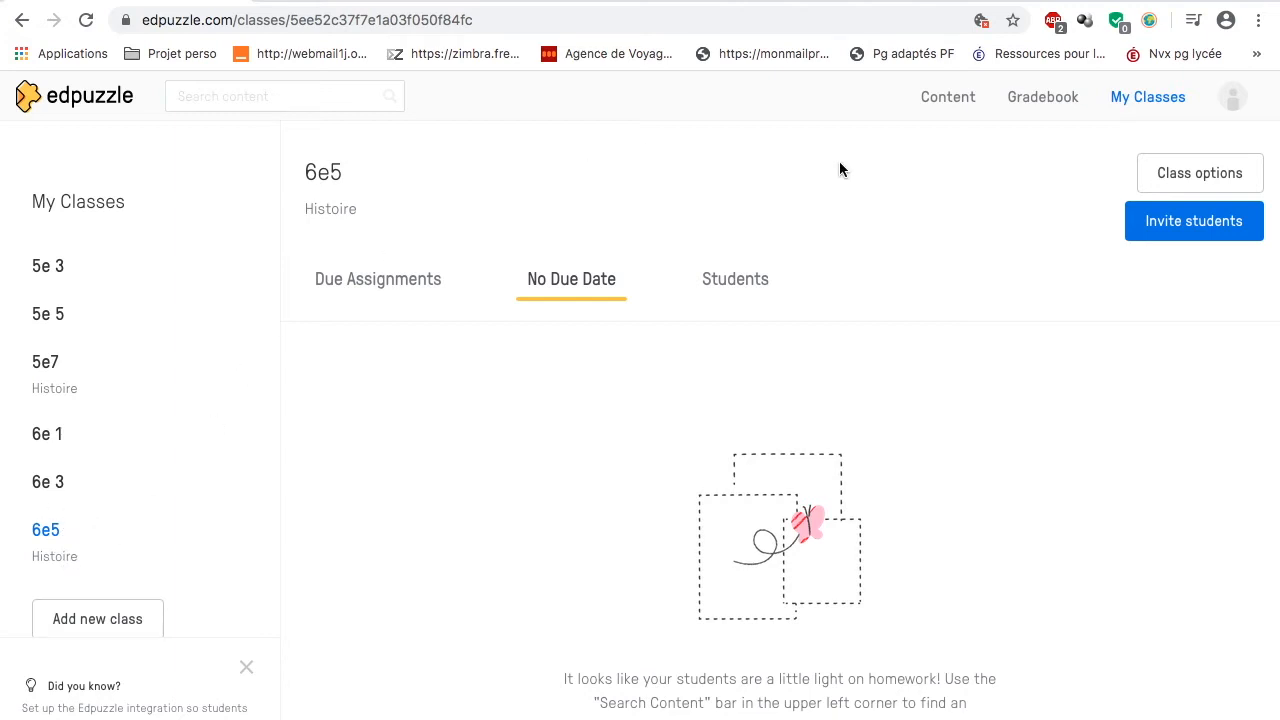
Step: Review the class options of 6e5, from its details and class code to locking and deletion, and close them
{"action": "left_click", "coordinate": [1203, 174]}
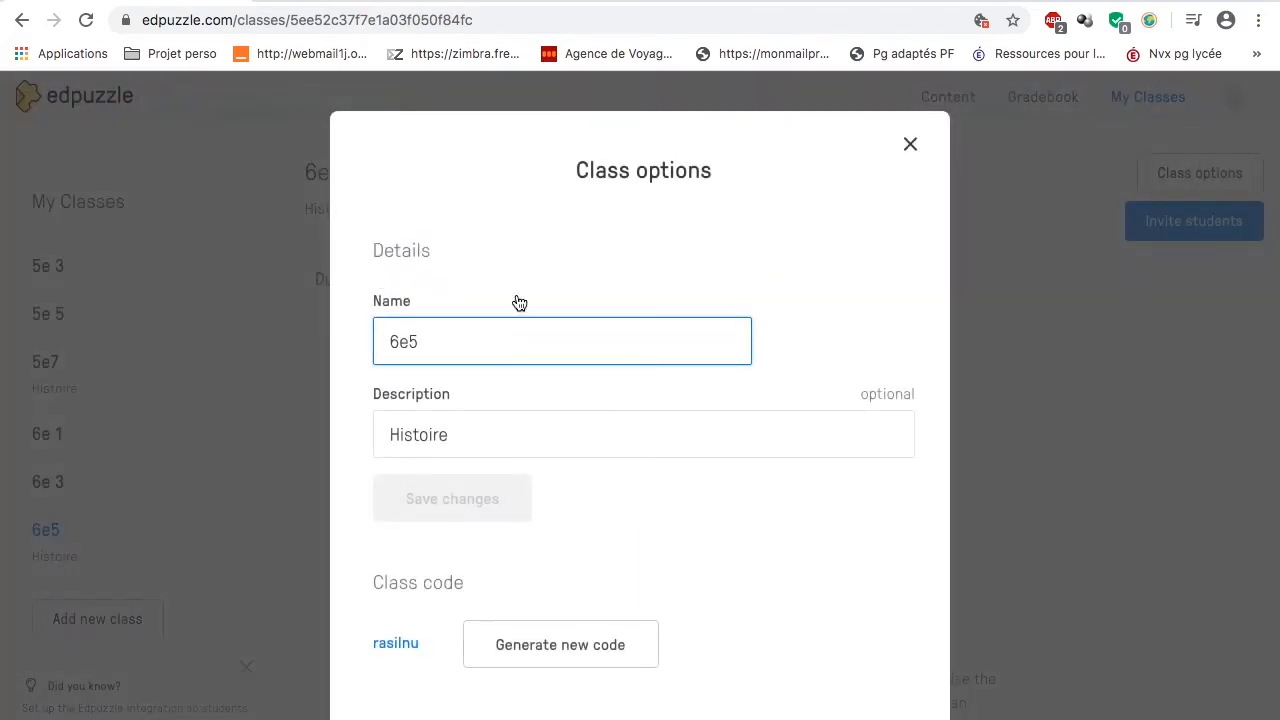
{"action": "scroll", "coordinate": [437, 341], "scroll_direction": "down", "scroll_amount": 1}
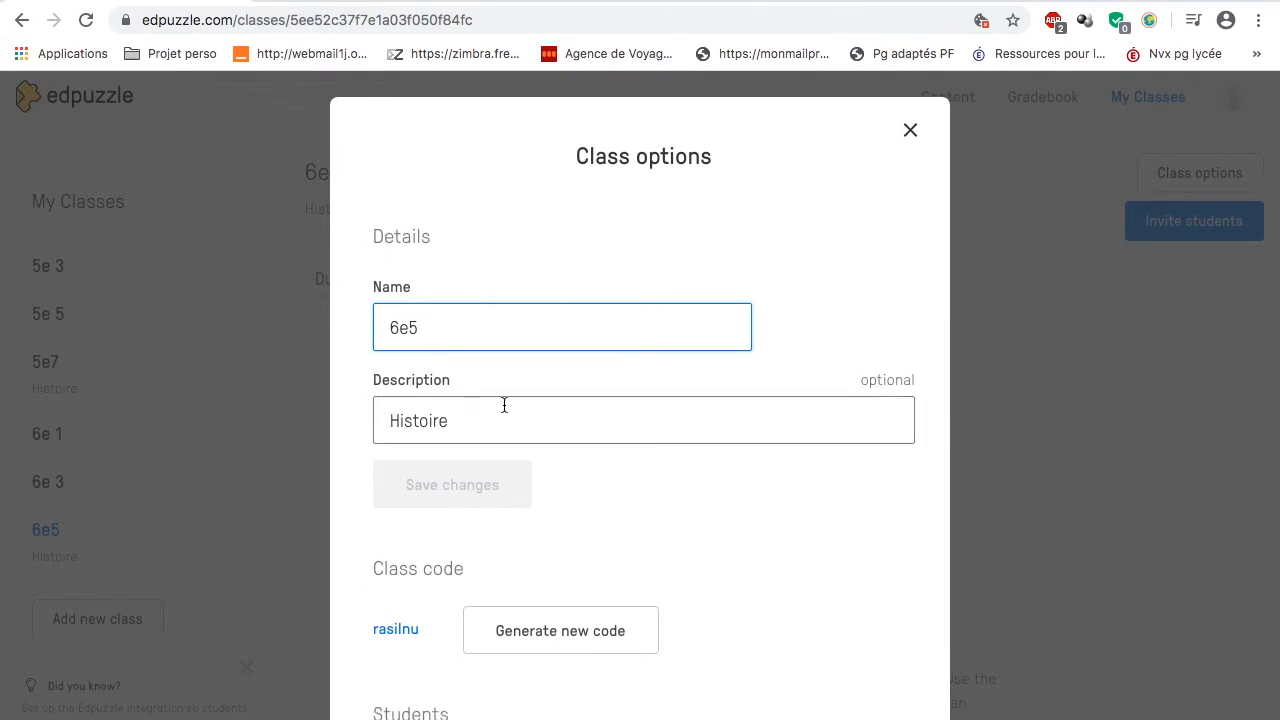
{"action": "scroll", "coordinate": [698, 462], "scroll_direction": "down", "scroll_amount": 5}
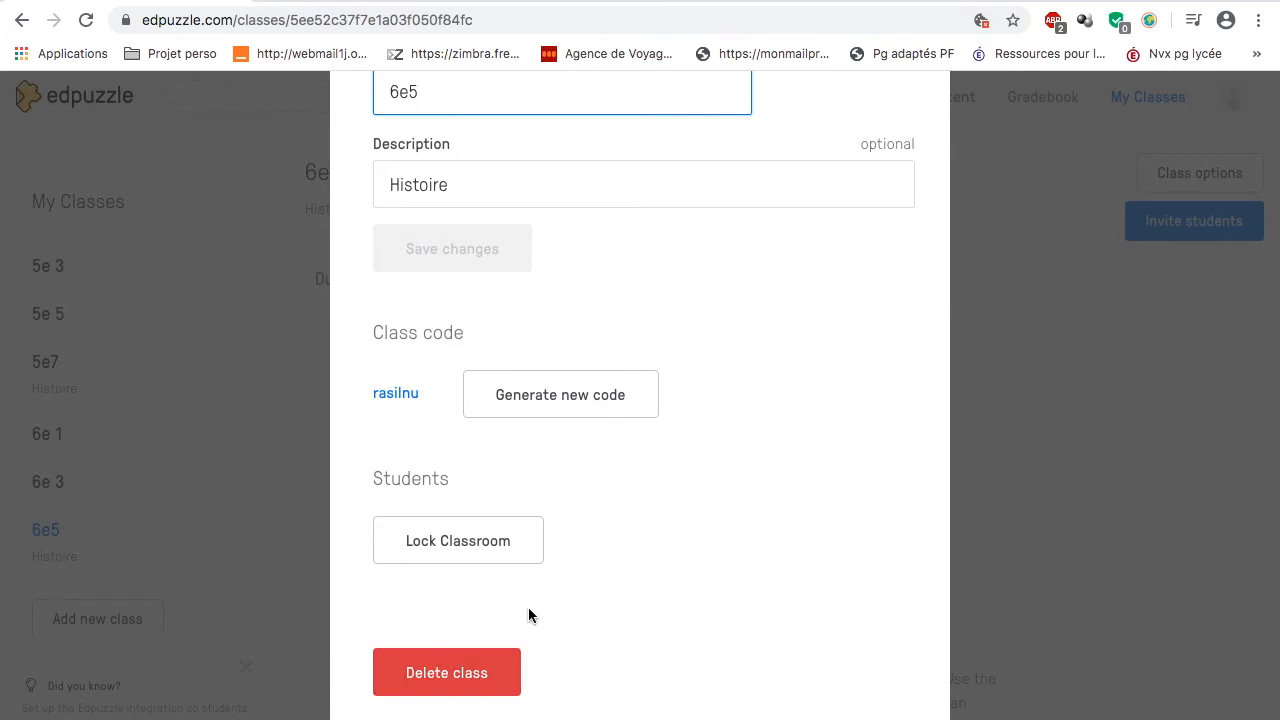
{"action": "scroll", "coordinate": [738, 562], "scroll_direction": "up", "scroll_amount": 5}
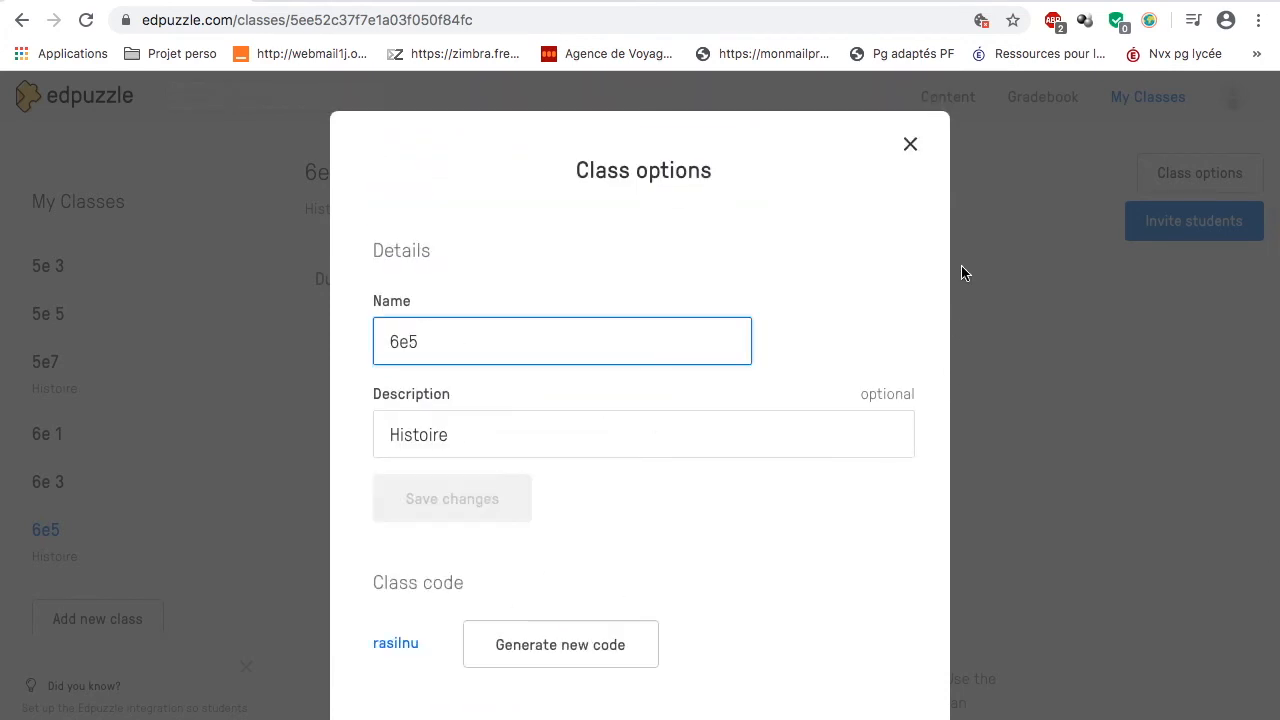
{"action": "left_click", "coordinate": [911, 146]}
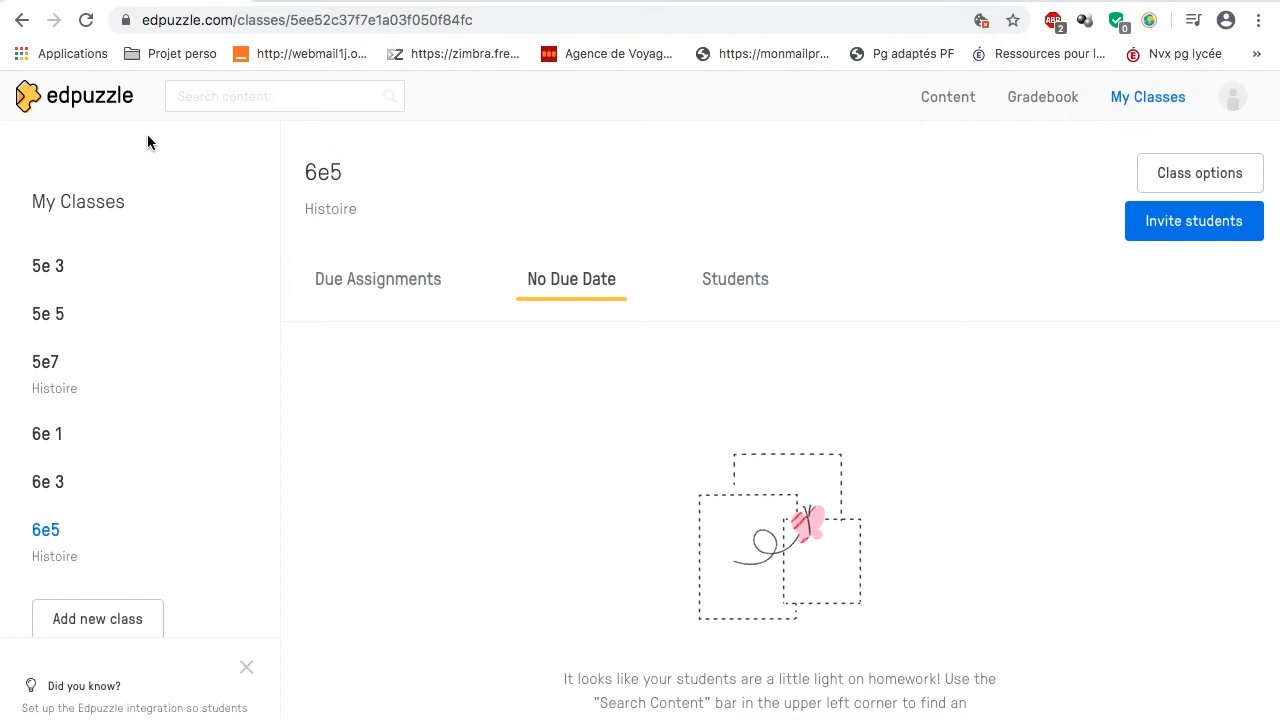
Step: Return to the home page and look through the list of popular channels
{"action": "left_click", "coordinate": [104, 101]}
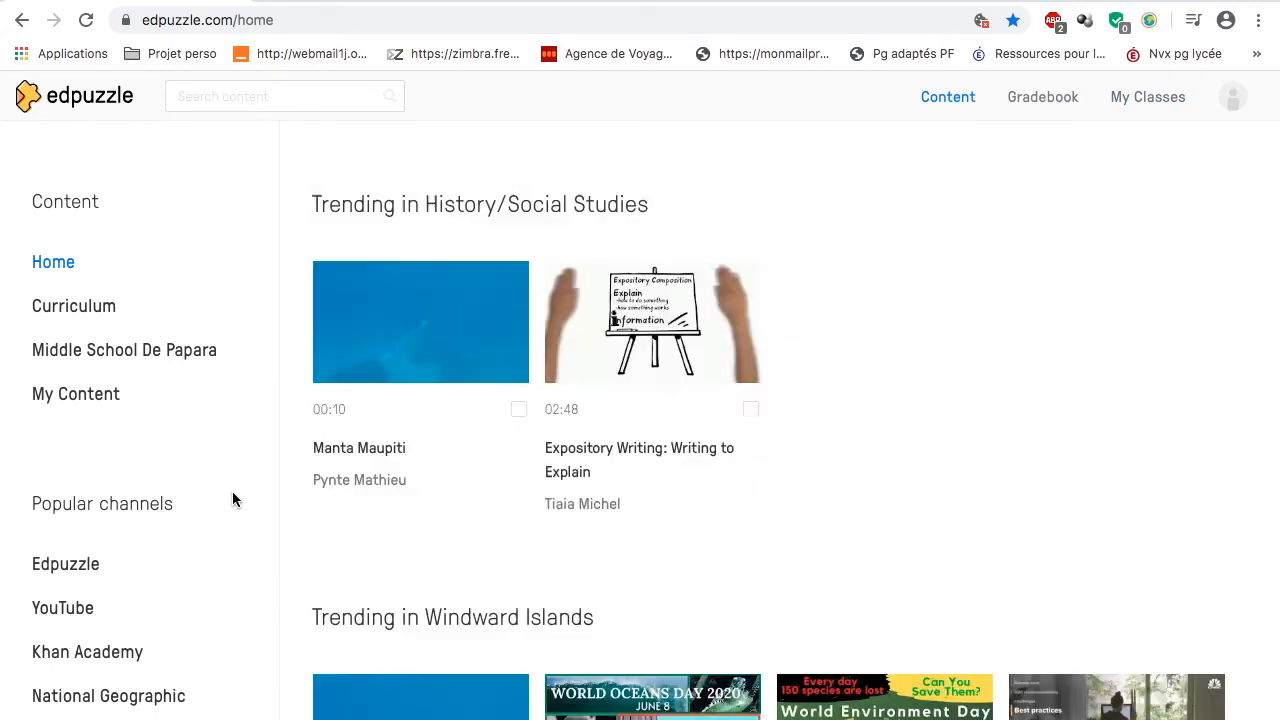
{"action": "scroll", "coordinate": [232, 492], "scroll_direction": "down", "scroll_amount": 3}
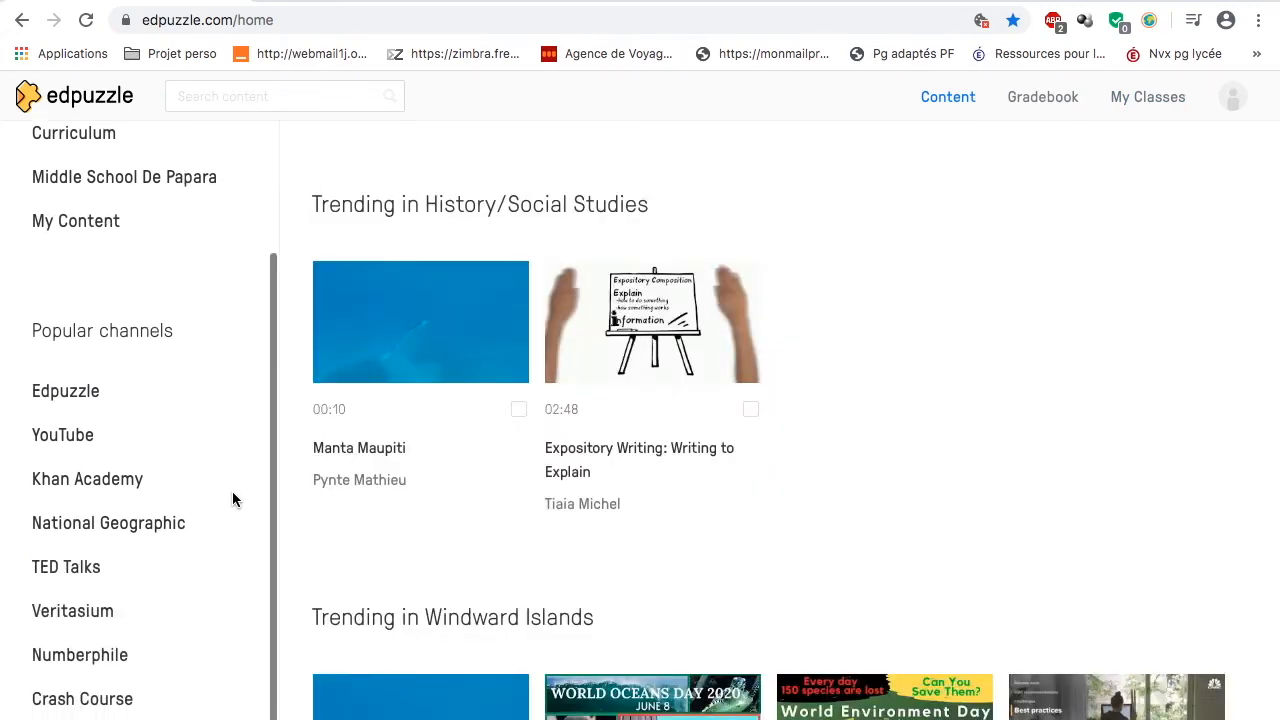
{"action": "scroll", "coordinate": [232, 492], "scroll_direction": "down", "scroll_amount": 1}
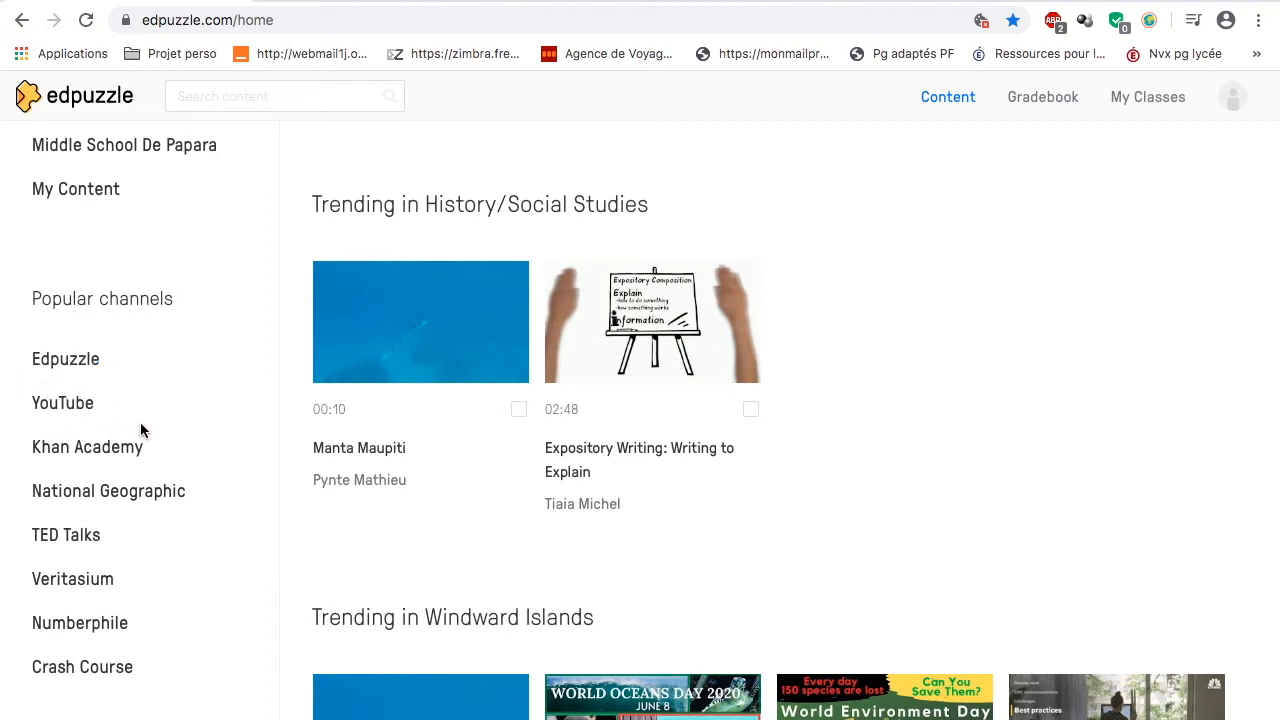
{"action": "scroll", "coordinate": [222, 368], "scroll_direction": "up", "scroll_amount": 3}
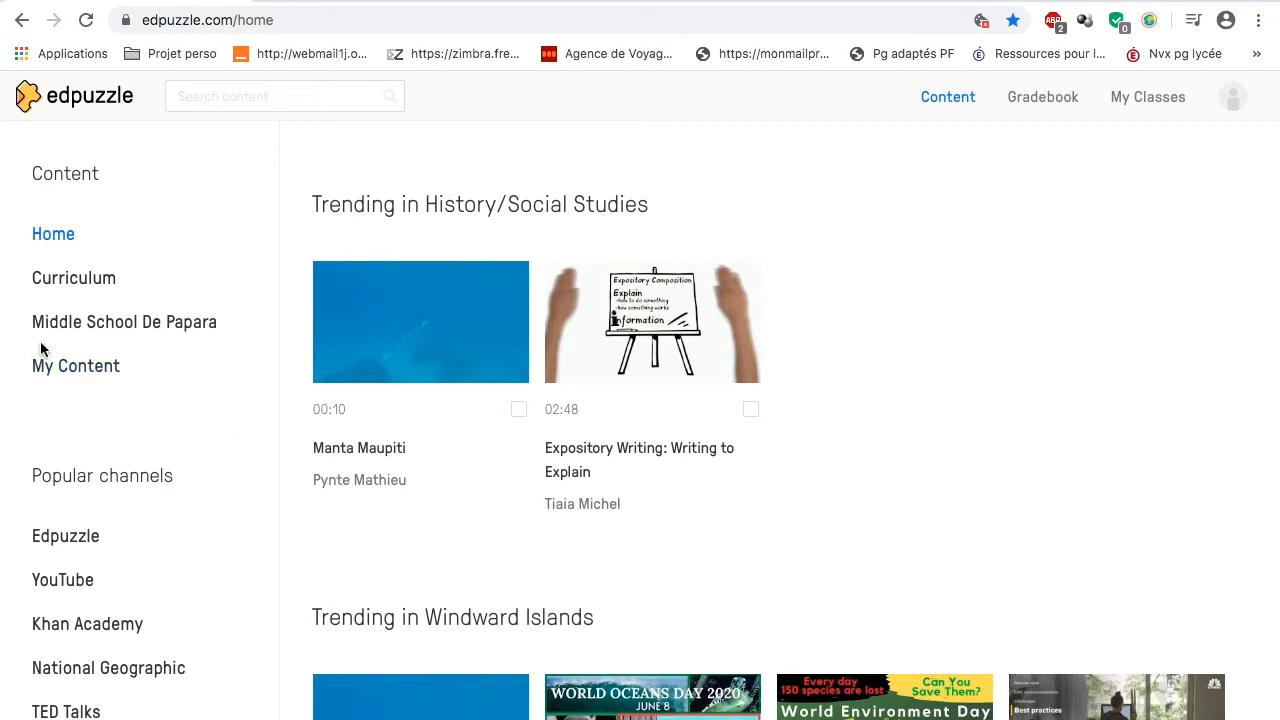
Step: Open My Content and examine the choices for adding content, without picking any
{"action": "left_click", "coordinate": [76, 367]}
{"action": "scroll", "coordinate": [631, 378], "scroll_direction": "down", "scroll_amount": 1}
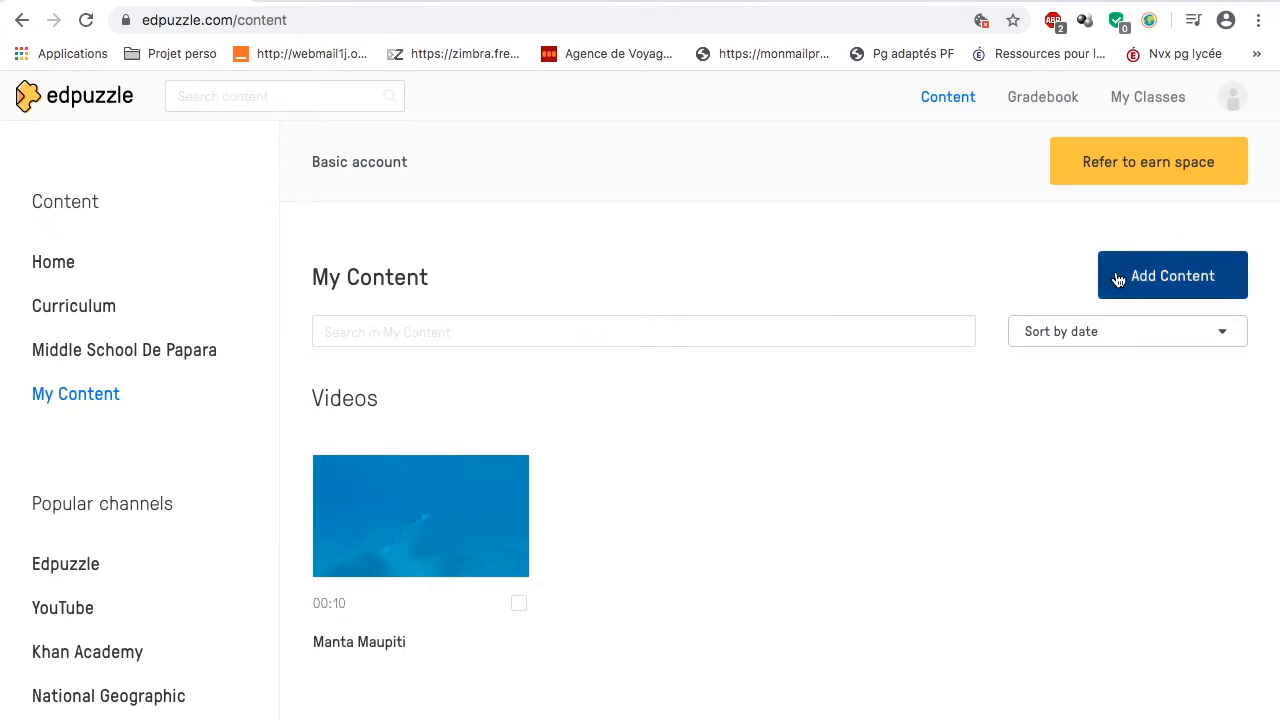
{"action": "left_click", "coordinate": [1192, 273]}
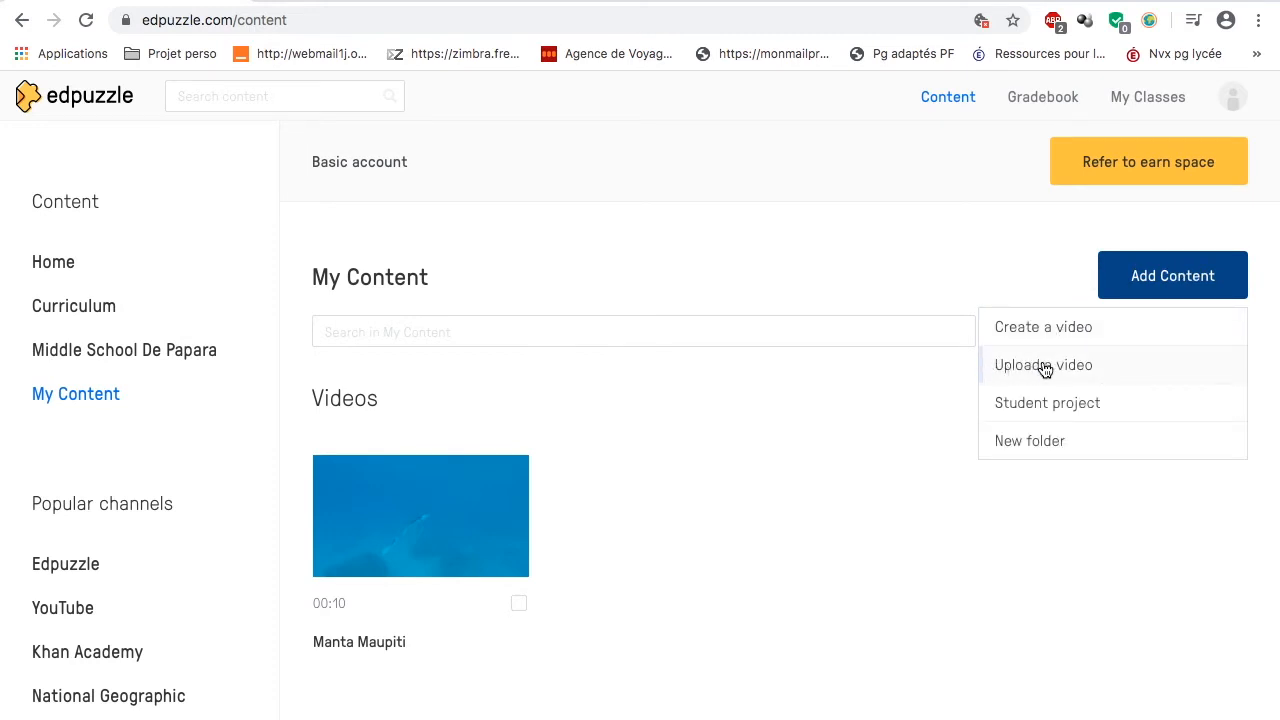
{"action": "left_click", "coordinate": [725, 445]}
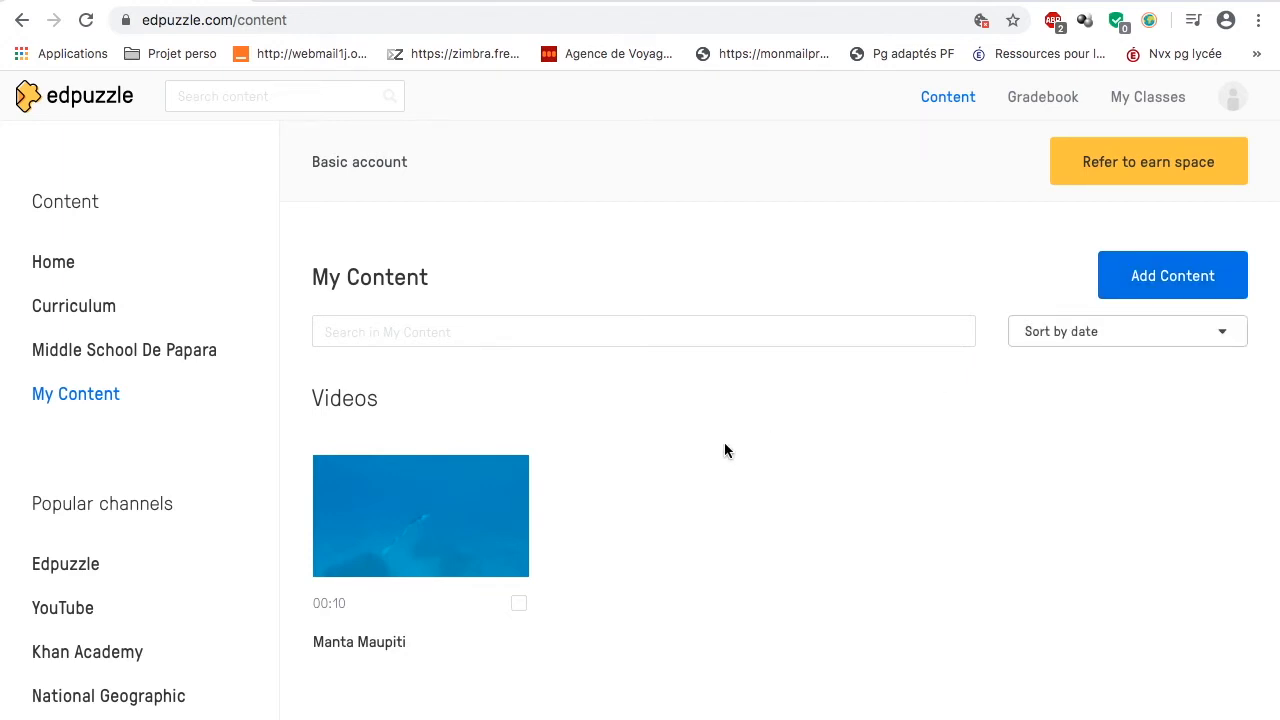
Step: Open the Manta Maupiti video from My Content for editing
{"action": "scroll", "coordinate": [458, 391], "scroll_direction": "down", "scroll_amount": 1}
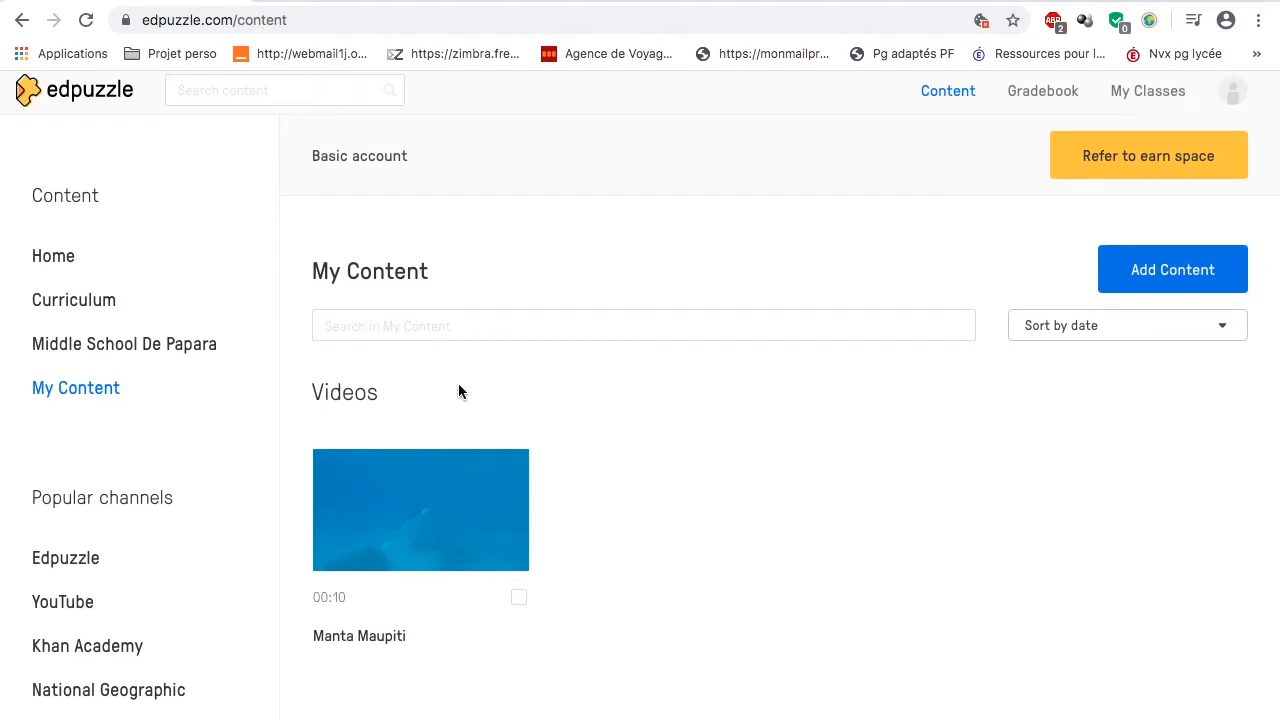
{"action": "left_click", "coordinate": [435, 487]}
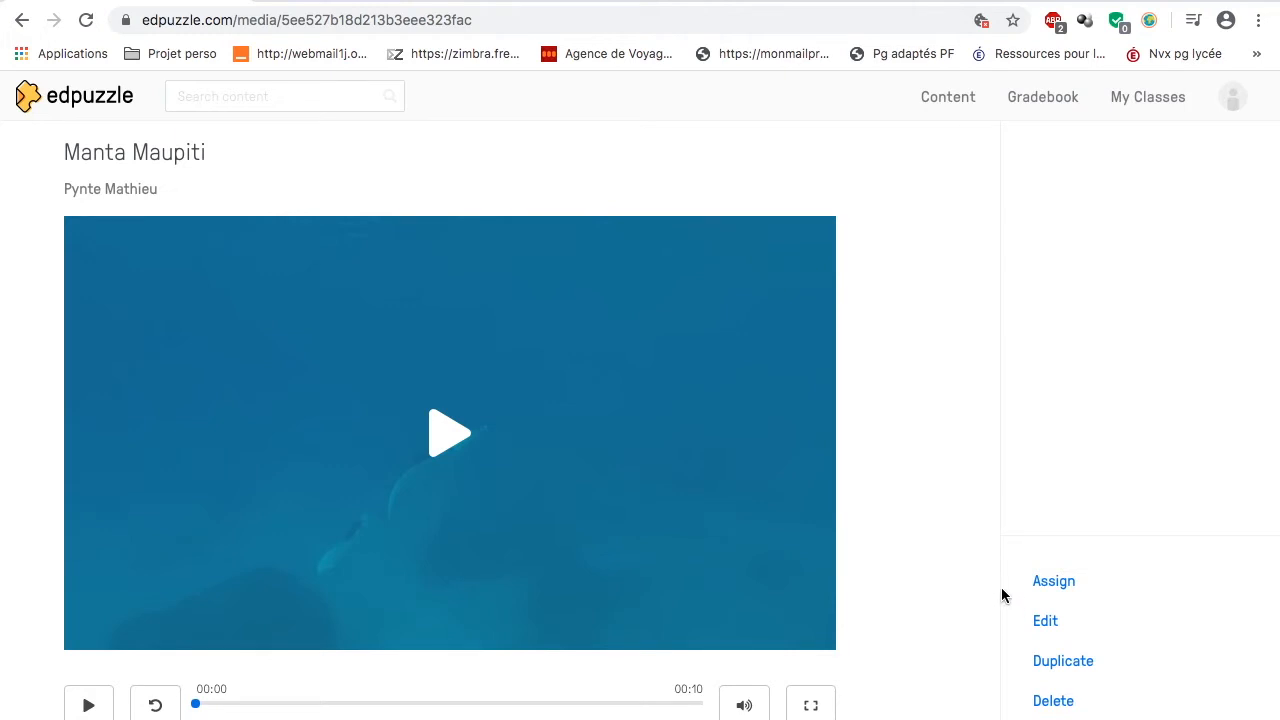
{"action": "left_click", "coordinate": [1046, 622]}
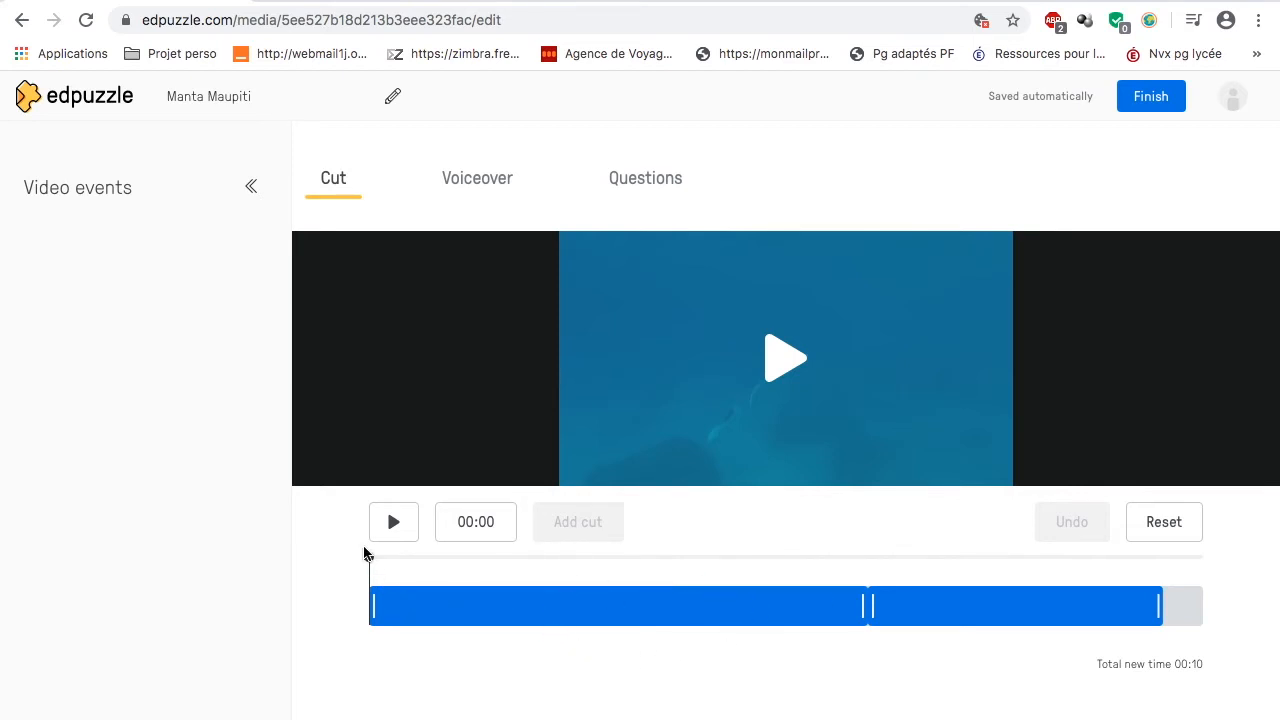
Step: Add cuts at 00:01 and 00:04 on the video timeline and remove the section between them
{"action": "left_click_drag", "start_coordinate": [370, 560], "coordinate": [465, 574]}
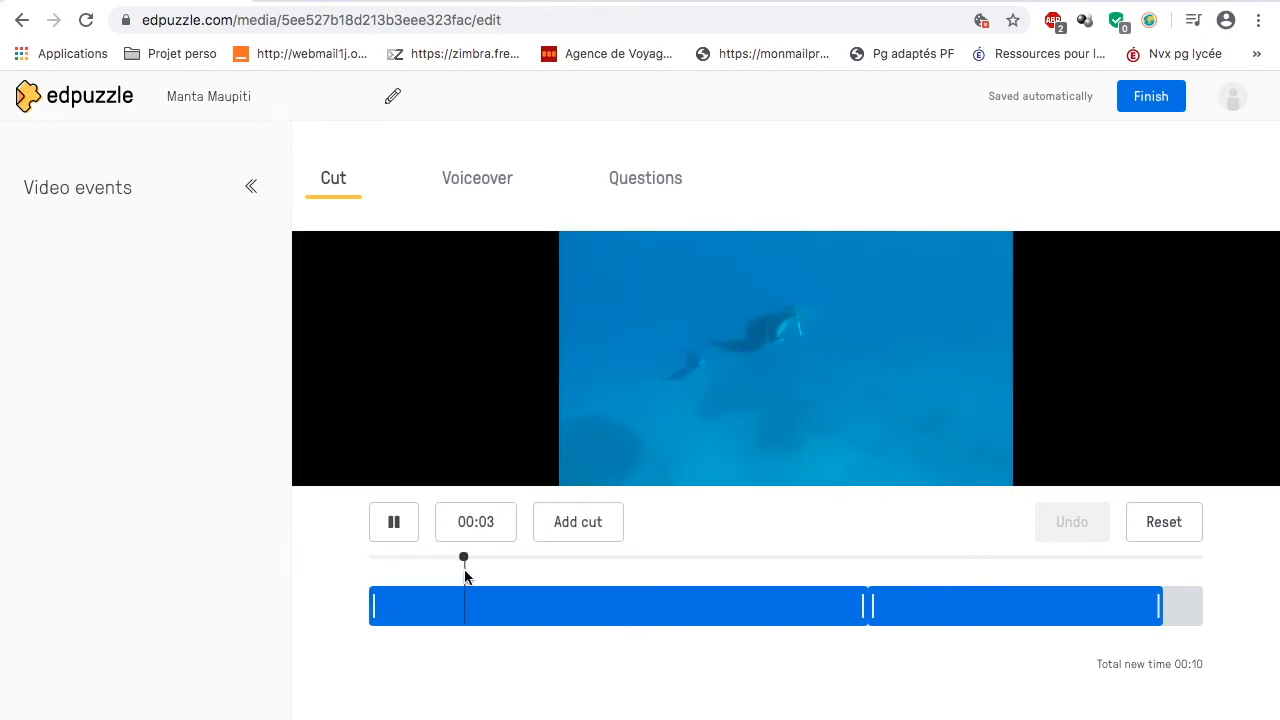
{"action": "left_click", "coordinate": [401, 532]}
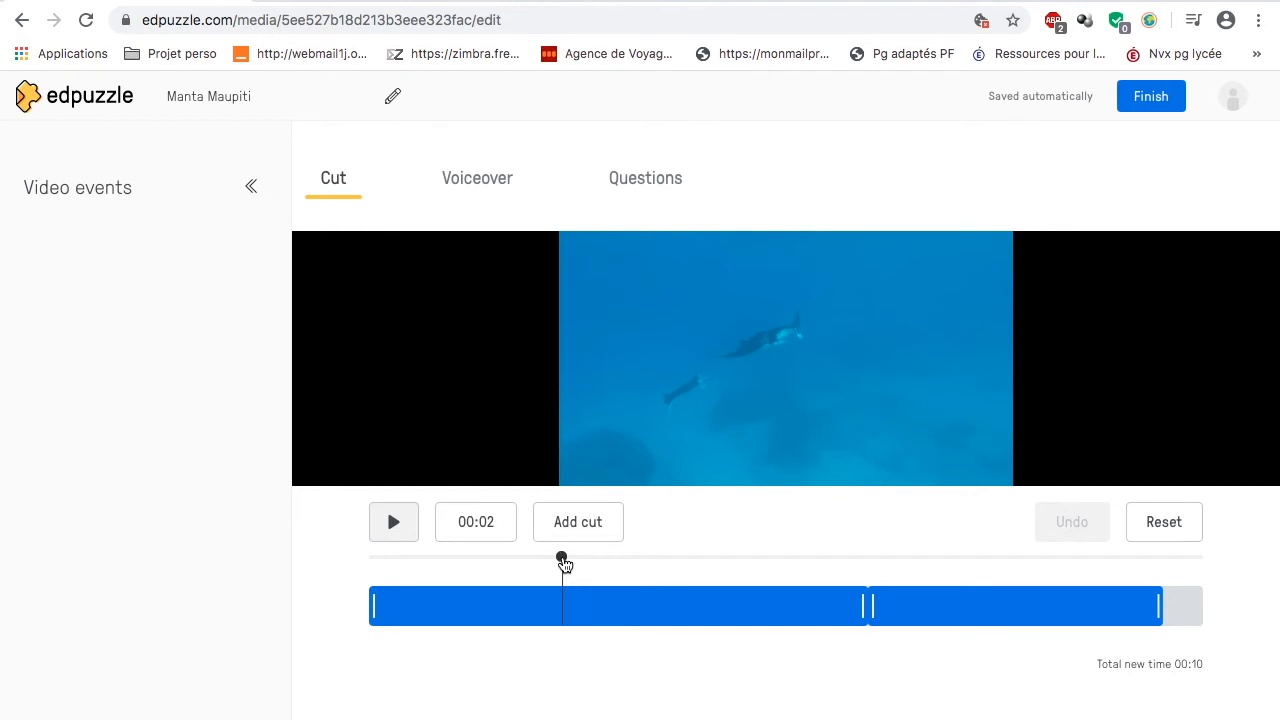
{"action": "left_click_drag", "start_coordinate": [563, 563], "coordinate": [499, 566]}
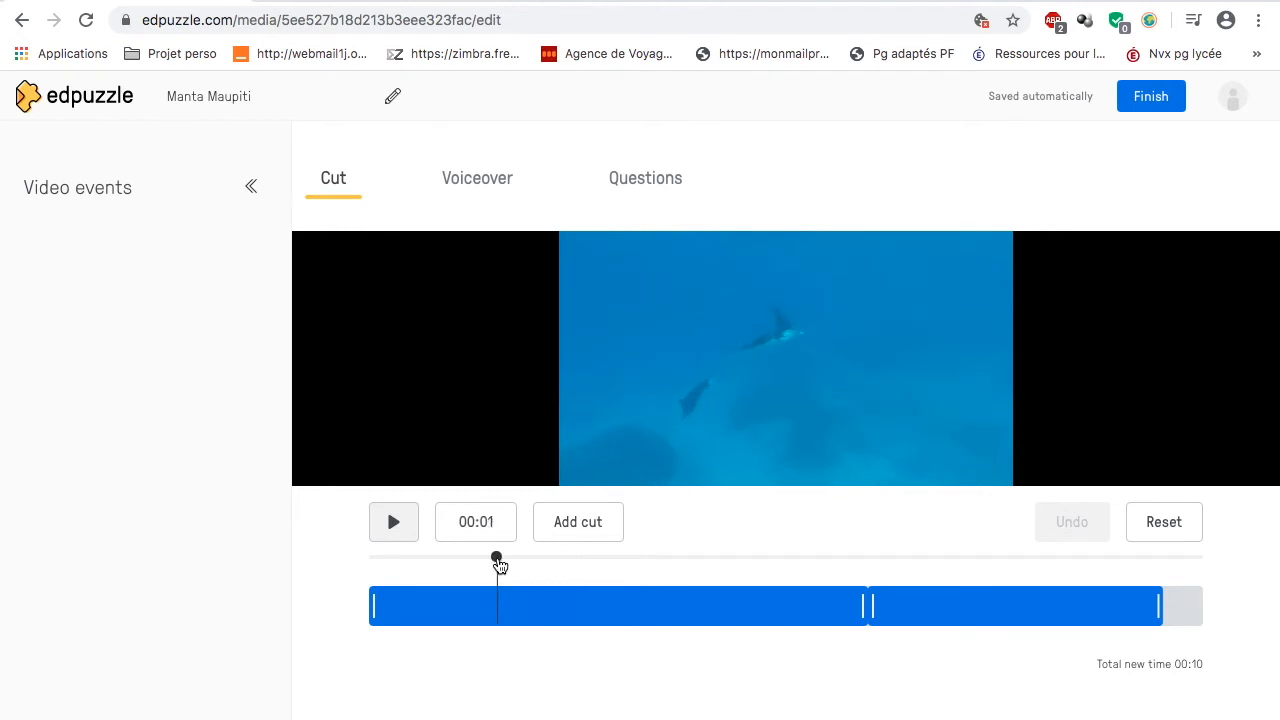
{"action": "left_click", "coordinate": [561, 527]}
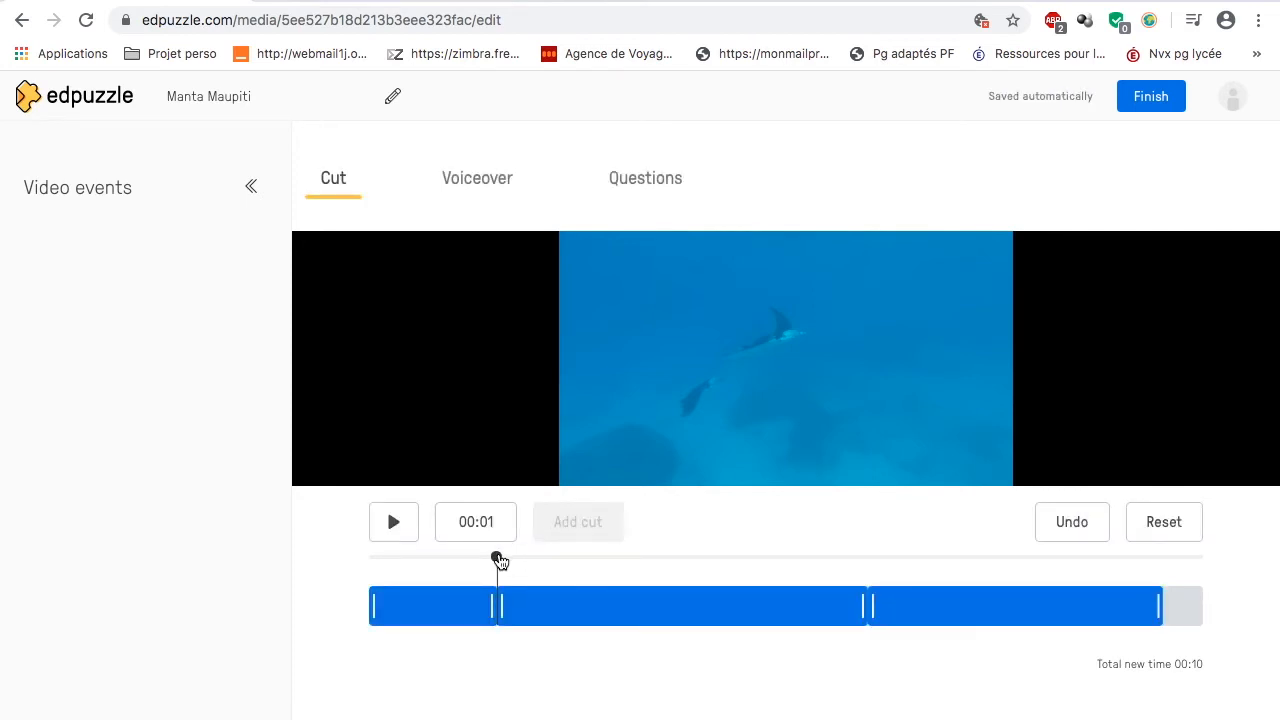
{"action": "left_click_drag", "start_coordinate": [497, 557], "coordinate": [734, 564]}
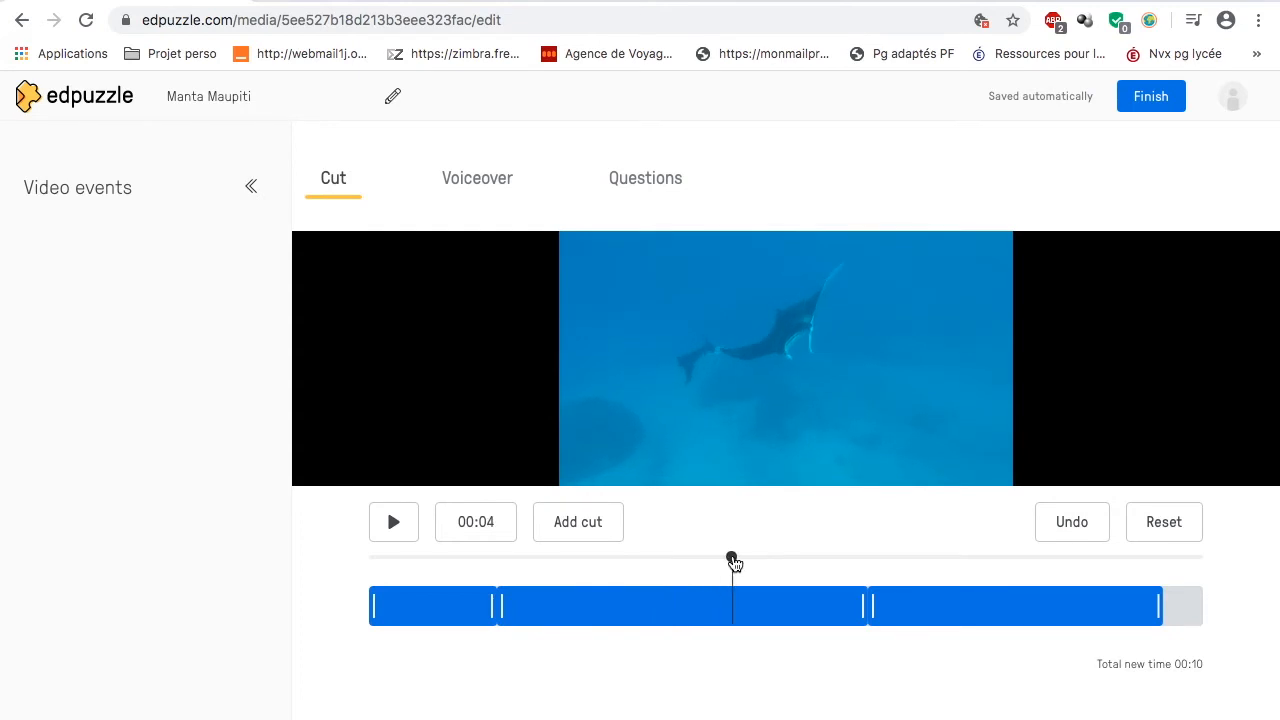
{"action": "left_click", "coordinate": [590, 528]}
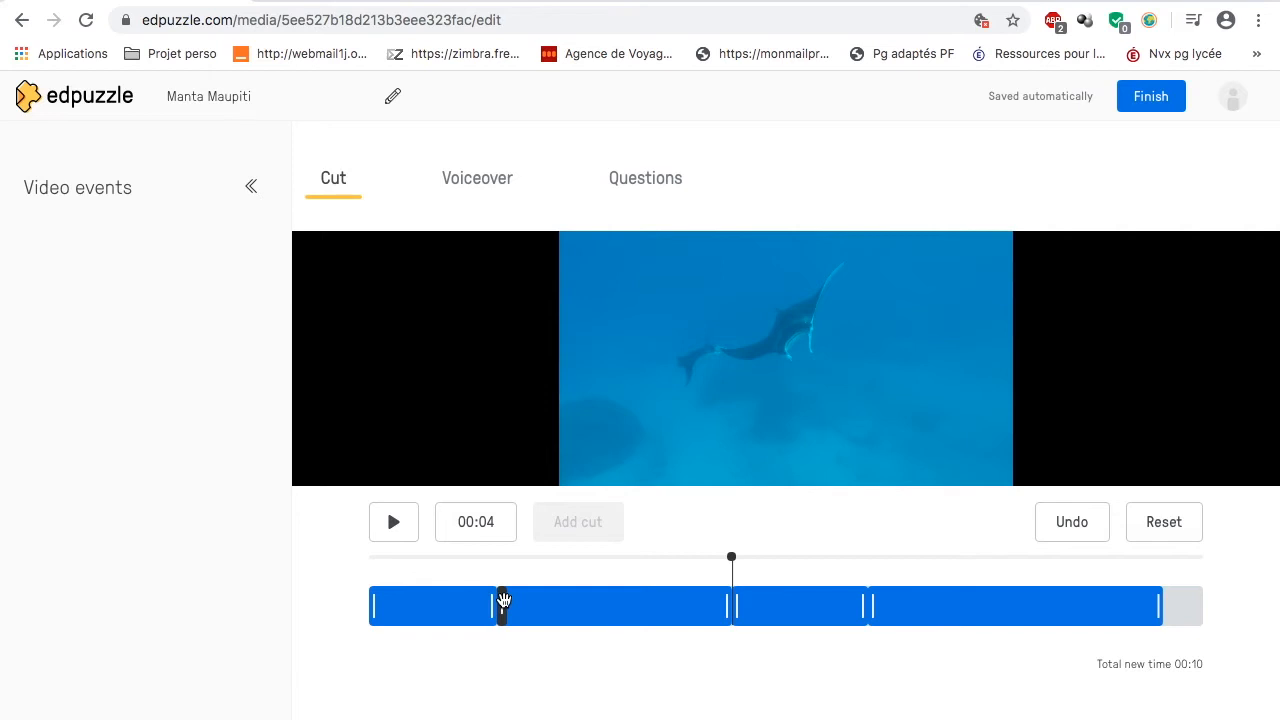
{"action": "left_click_drag", "start_coordinate": [501, 603], "coordinate": [709, 607]}
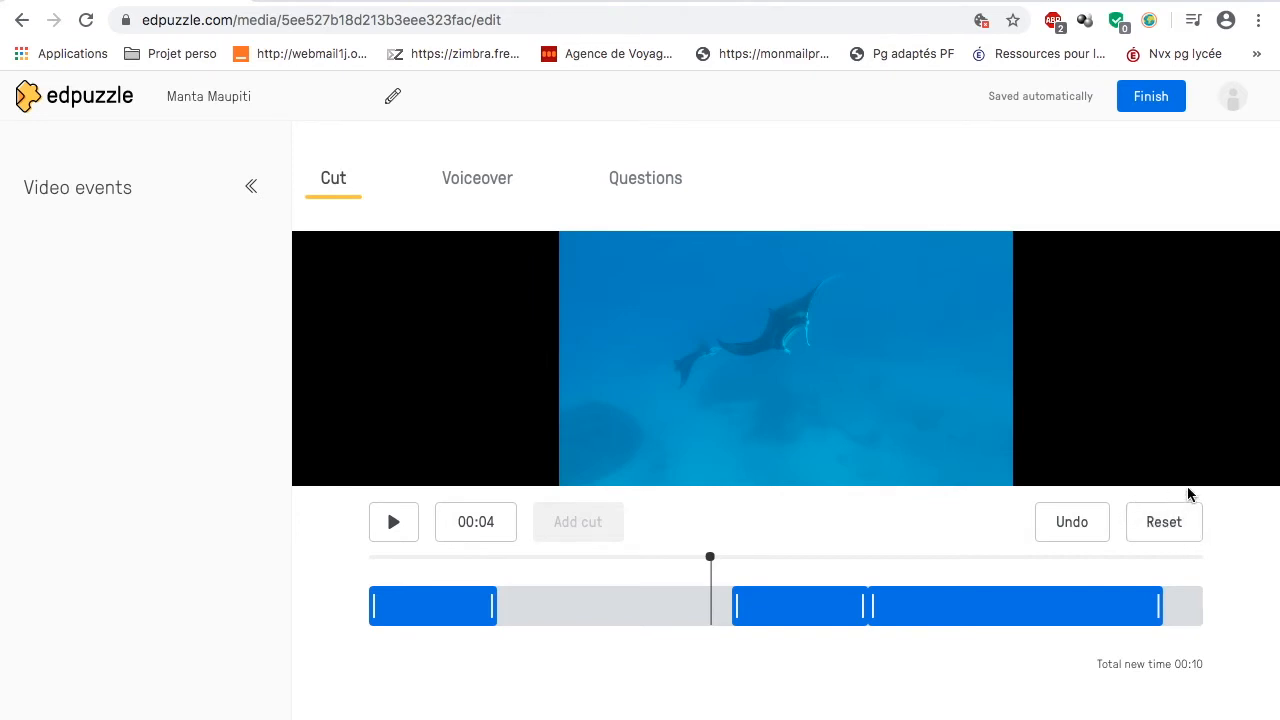
Step: Reset all cuts on the video timeline
{"action": "left_click", "coordinate": [1162, 518]}
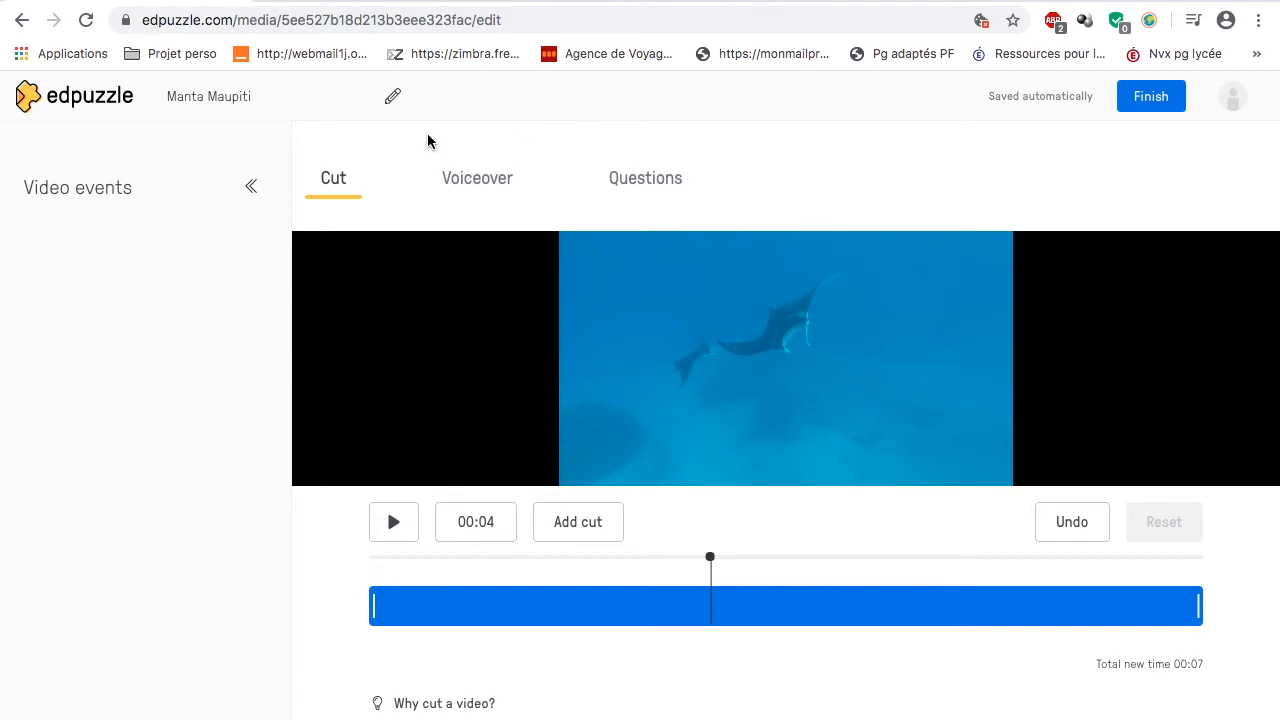
Step: Record a voiceover on the video from 00:02 to 00:06 and delete it
{"action": "left_click", "coordinate": [476, 190]}
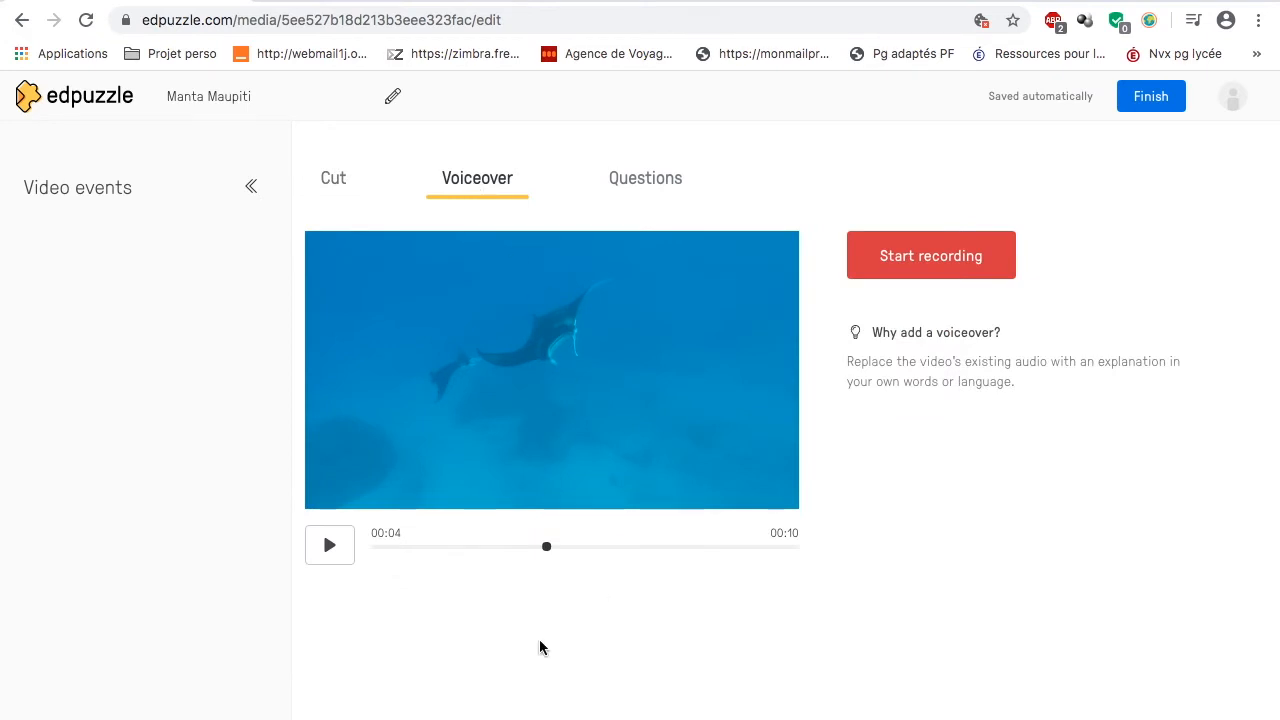
{"action": "left_click", "coordinate": [548, 541]}
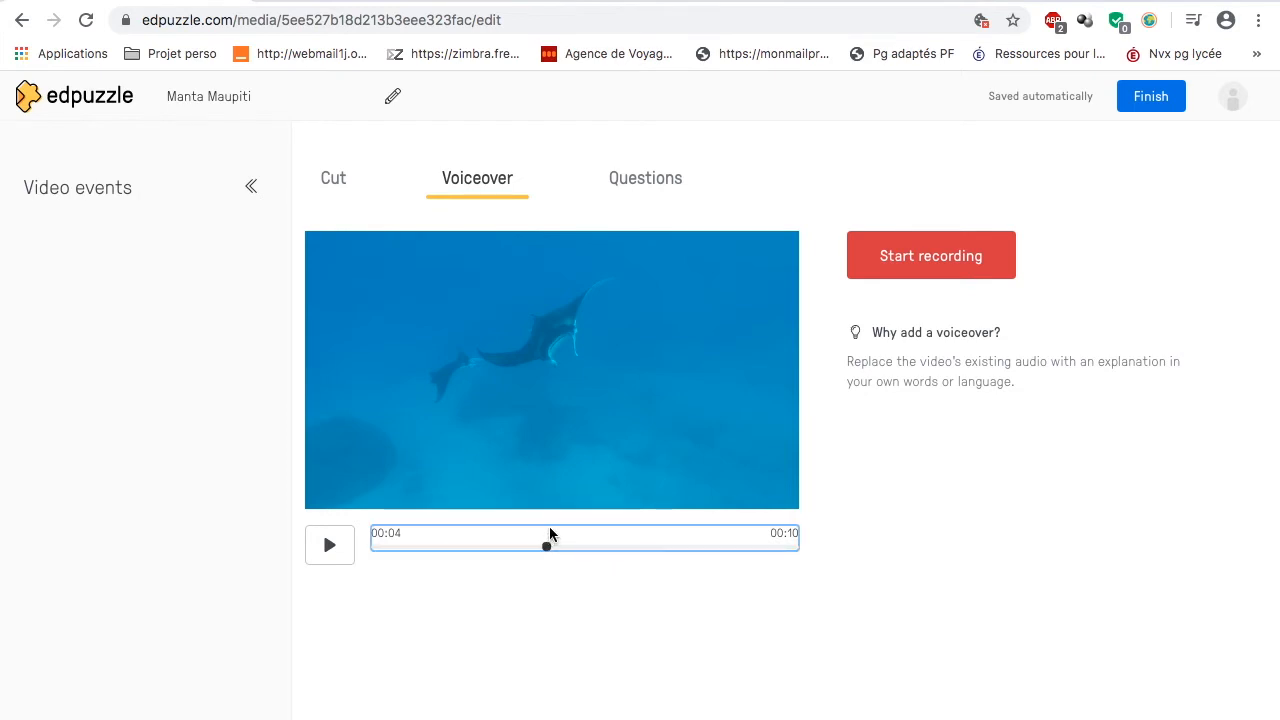
{"action": "left_click_drag", "start_coordinate": [548, 549], "coordinate": [458, 553]}
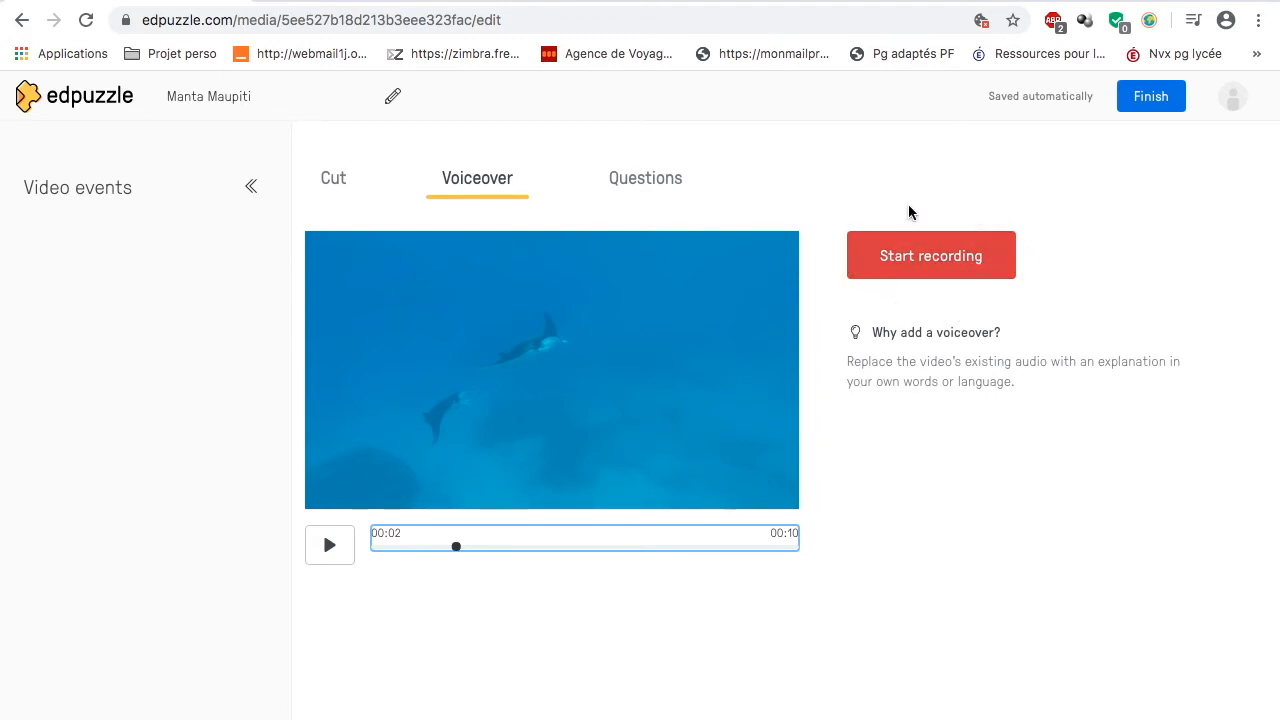
{"action": "left_click", "coordinate": [884, 268]}
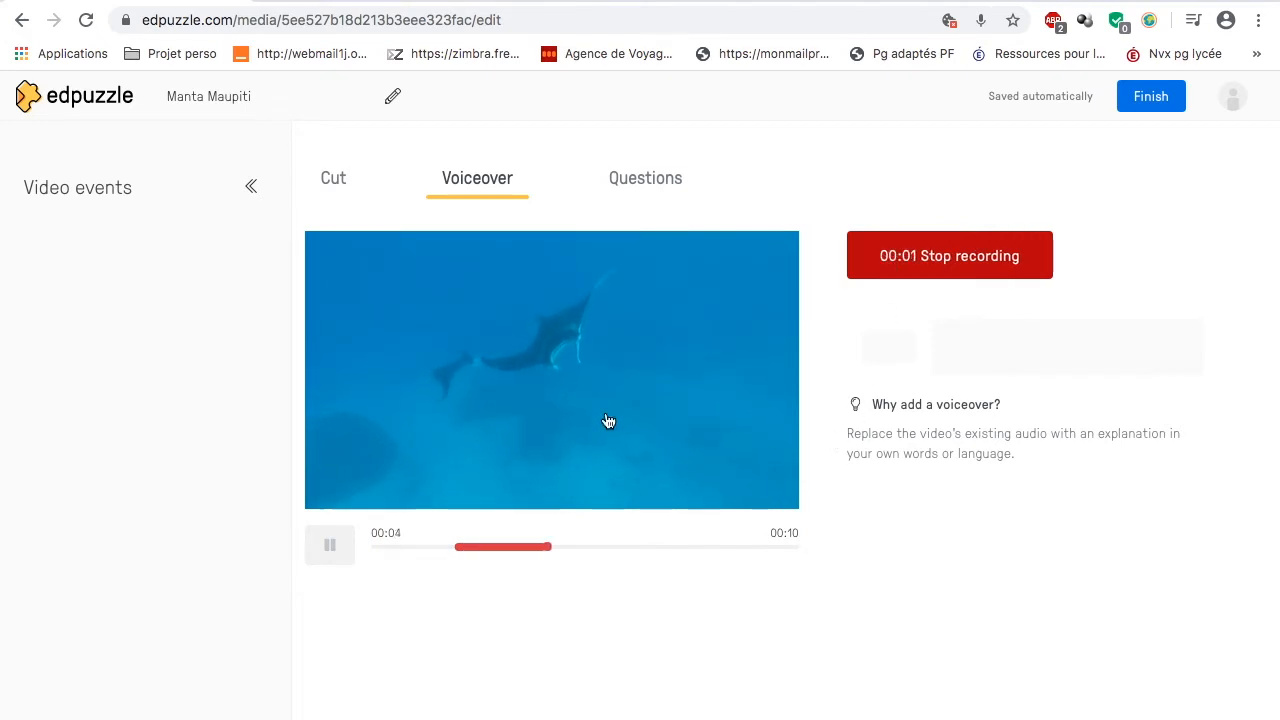
{"action": "left_click", "coordinate": [928, 264]}
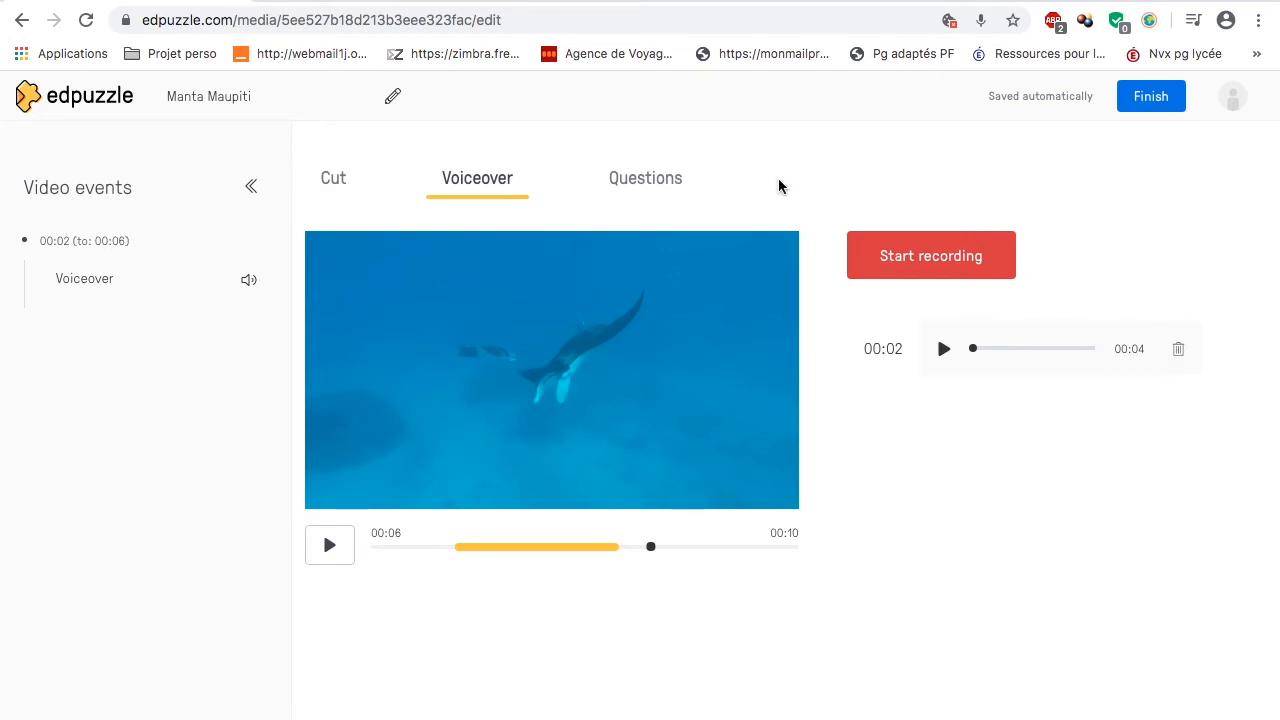
{"action": "left_click", "coordinate": [1179, 350]}
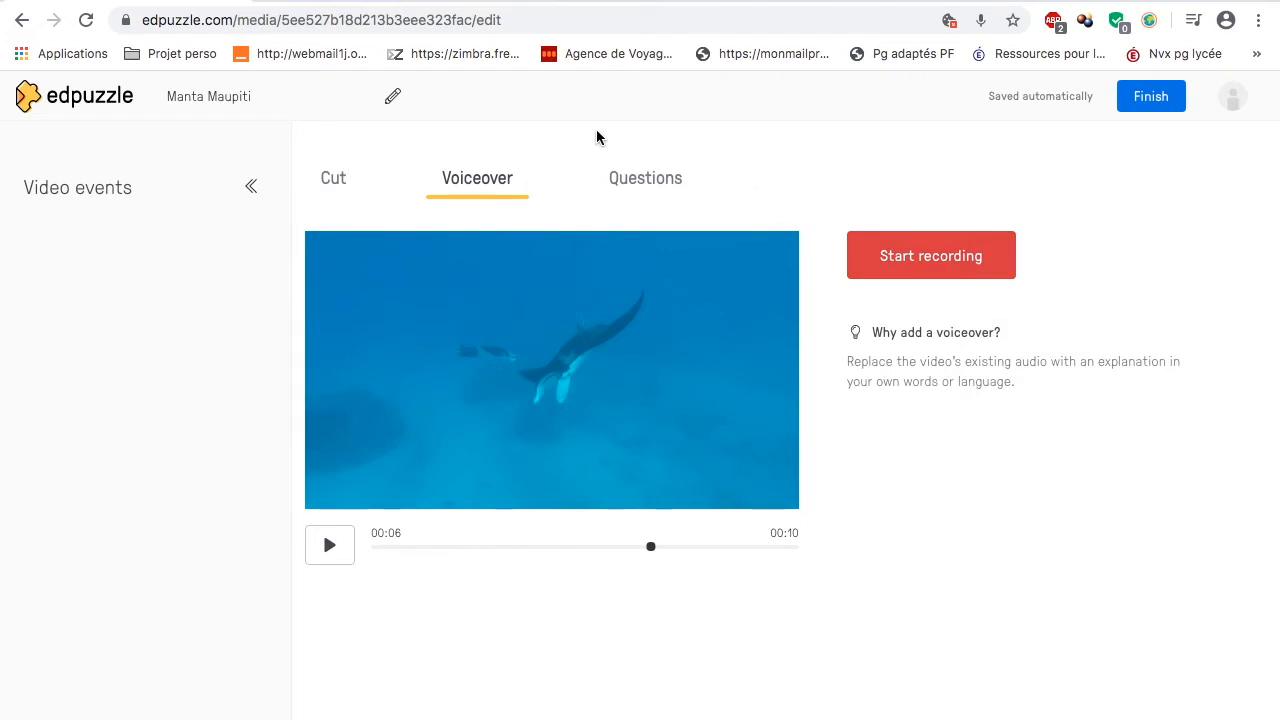
Step: Start a multiple-choice question at 00:03 in the video and add a third answer choice
{"action": "left_click", "coordinate": [646, 188]}
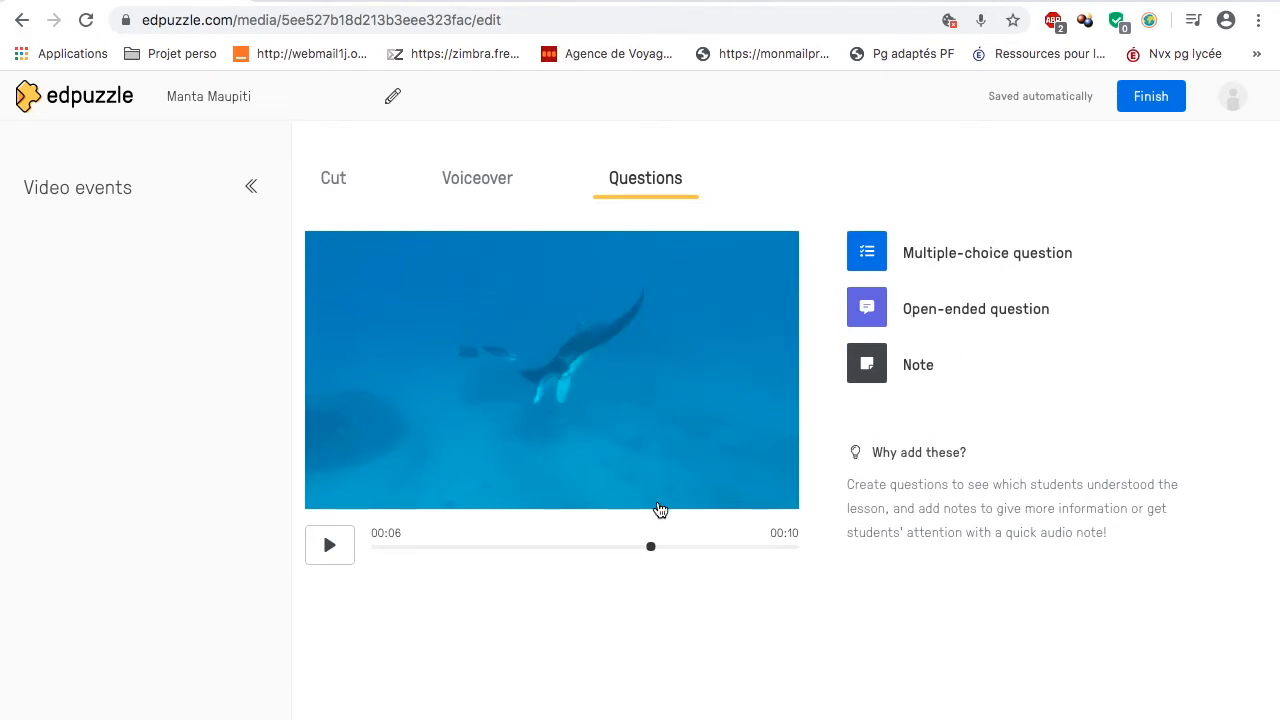
{"action": "left_click_drag", "start_coordinate": [653, 549], "coordinate": [505, 549]}
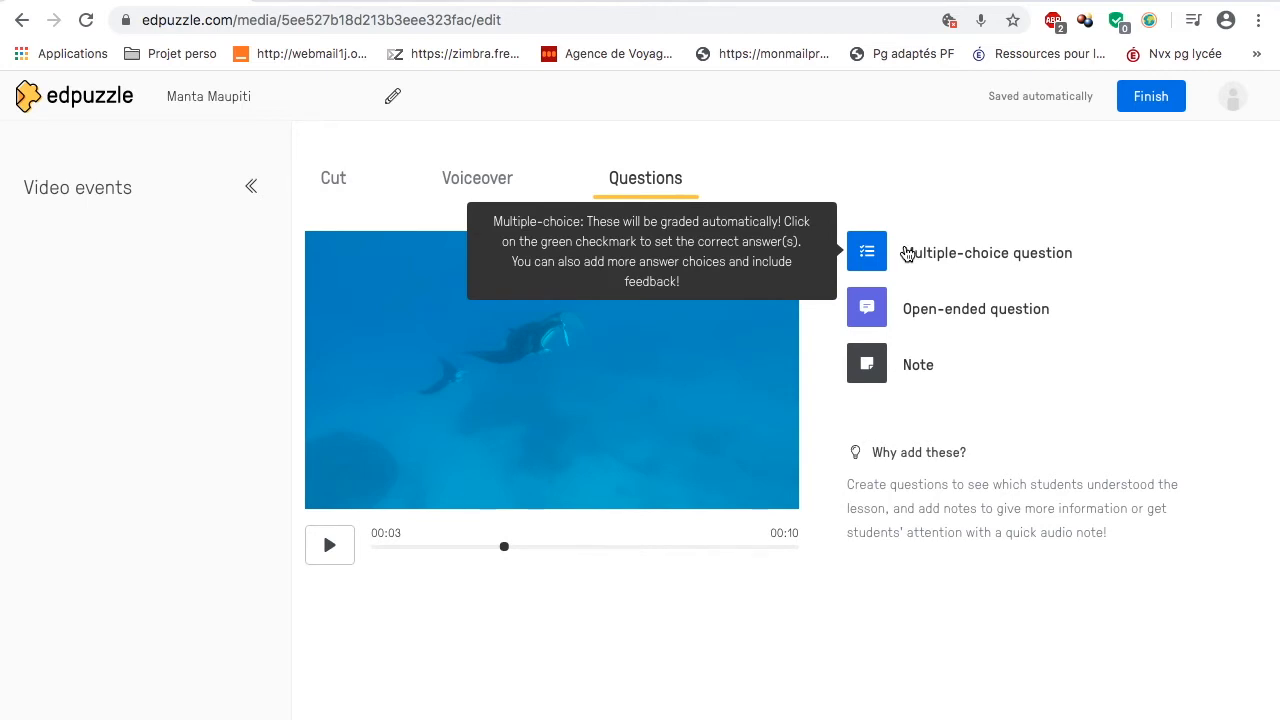
{"action": "left_click", "coordinate": [907, 254]}
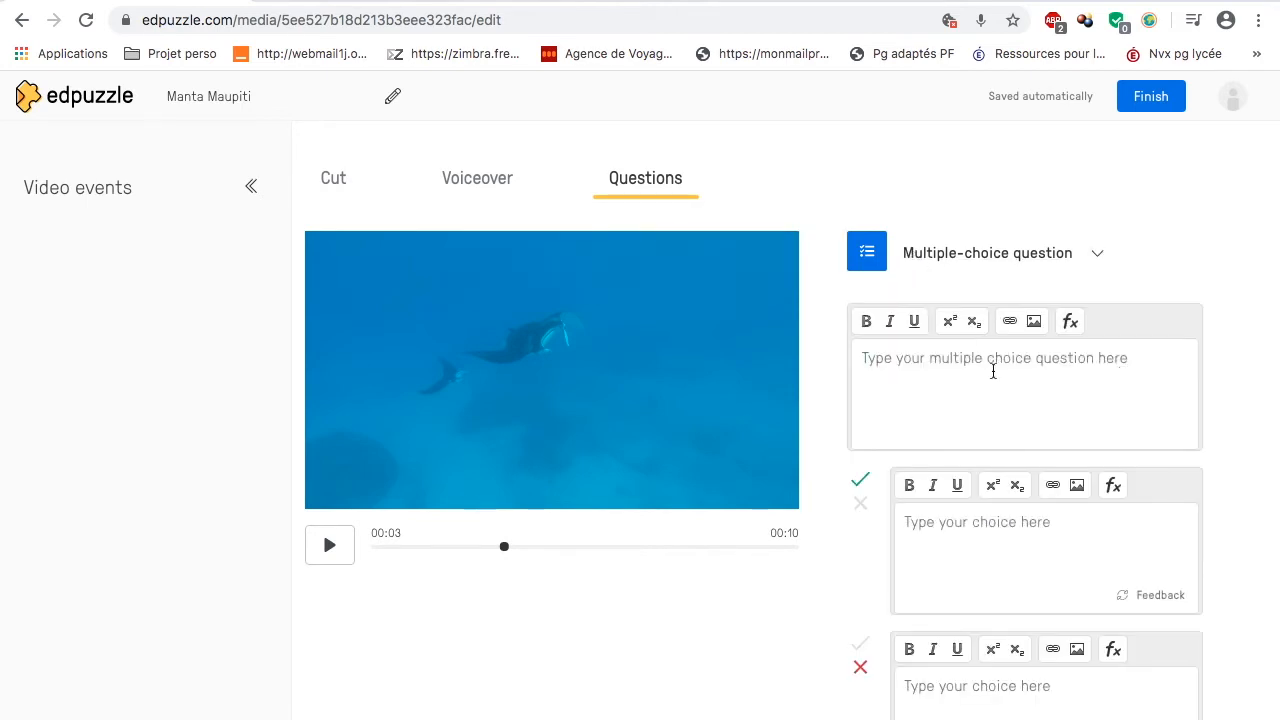
{"action": "scroll", "coordinate": [993, 371], "scroll_direction": "down", "scroll_amount": 3}
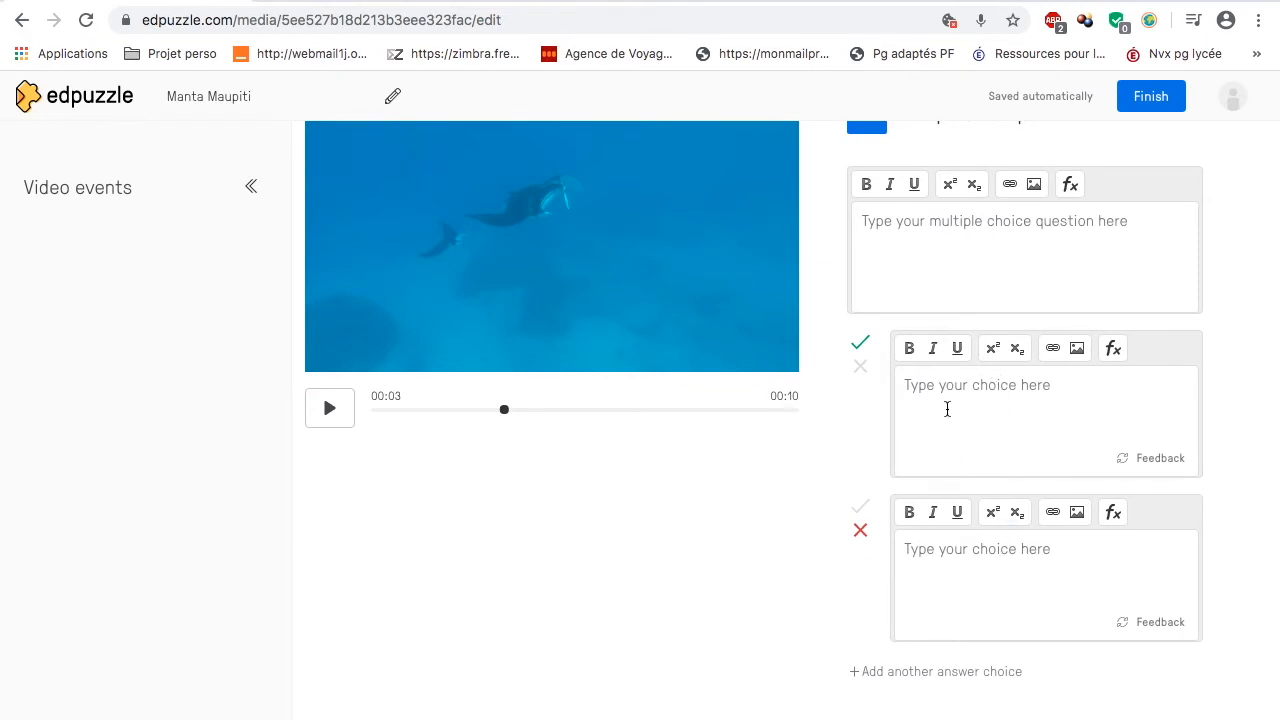
{"action": "scroll", "coordinate": [947, 409], "scroll_direction": "down", "scroll_amount": 2}
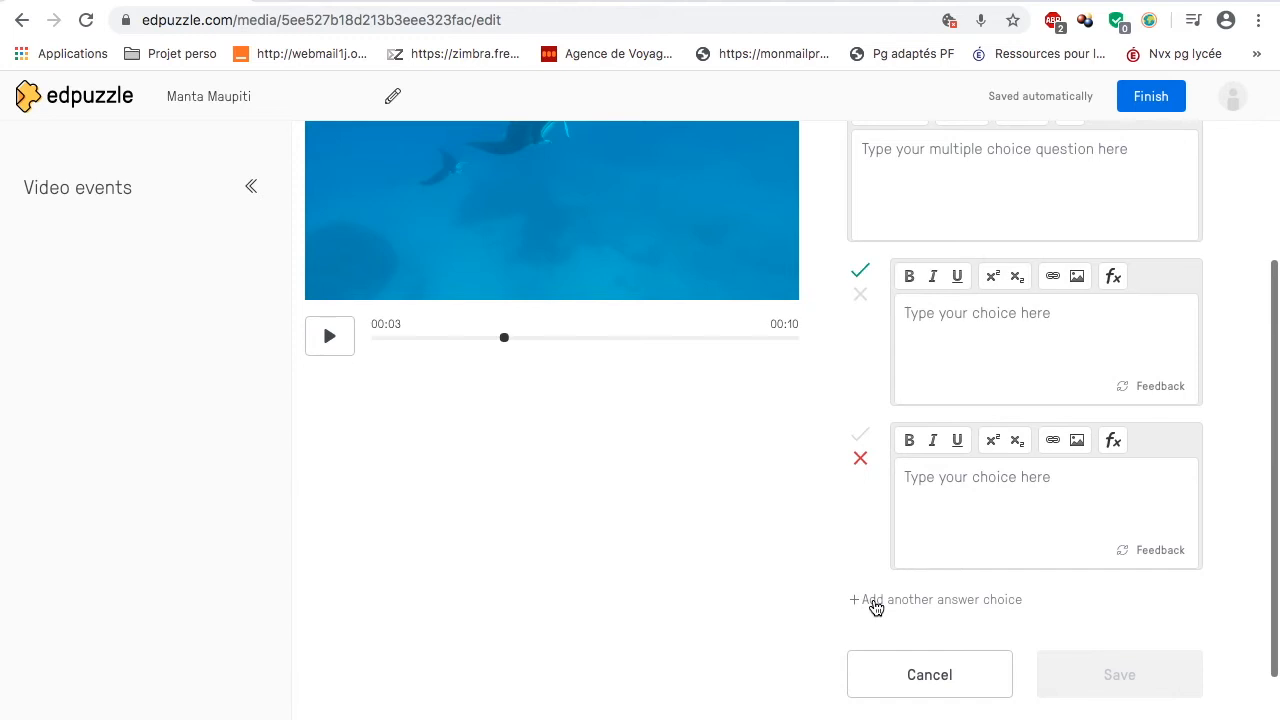
{"action": "left_click", "coordinate": [870, 604]}
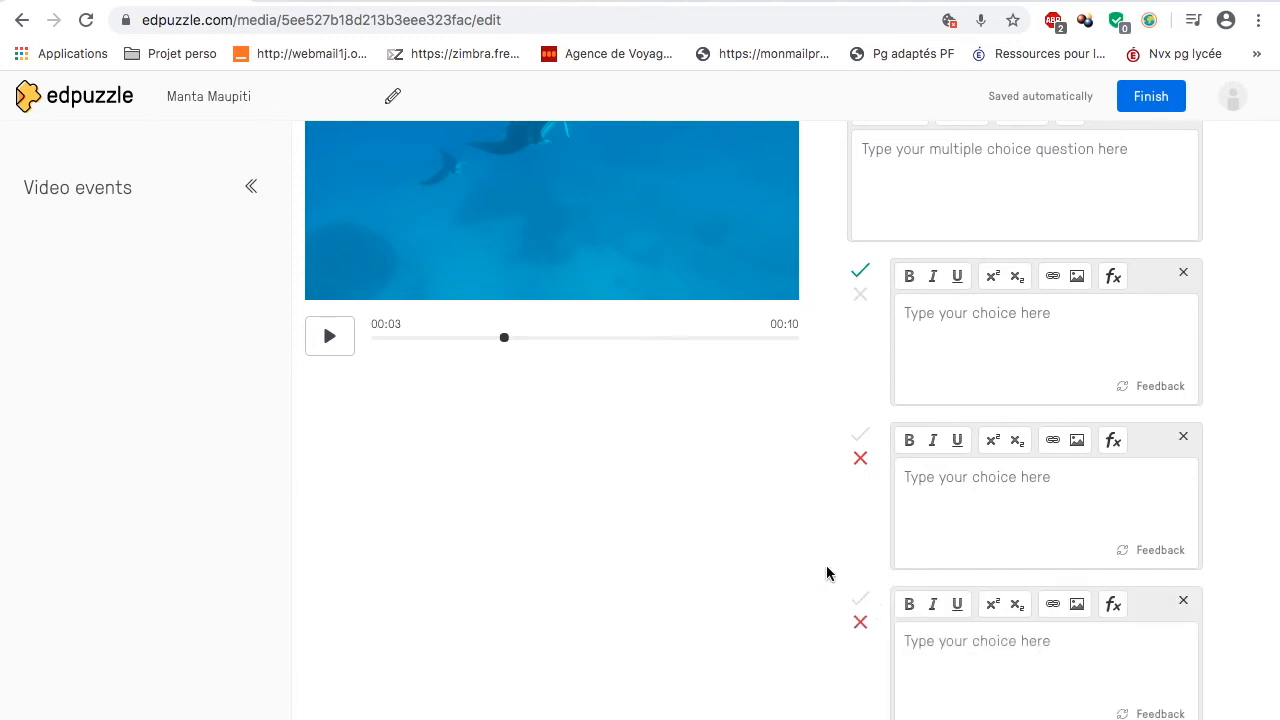
{"action": "scroll", "coordinate": [1037, 420], "scroll_direction": "up", "scroll_amount": 2}
{"action": "scroll", "coordinate": [1037, 416], "scroll_direction": "down", "scroll_amount": 3}
{"action": "scroll", "coordinate": [1037, 414], "scroll_direction": "down", "scroll_amount": 1}
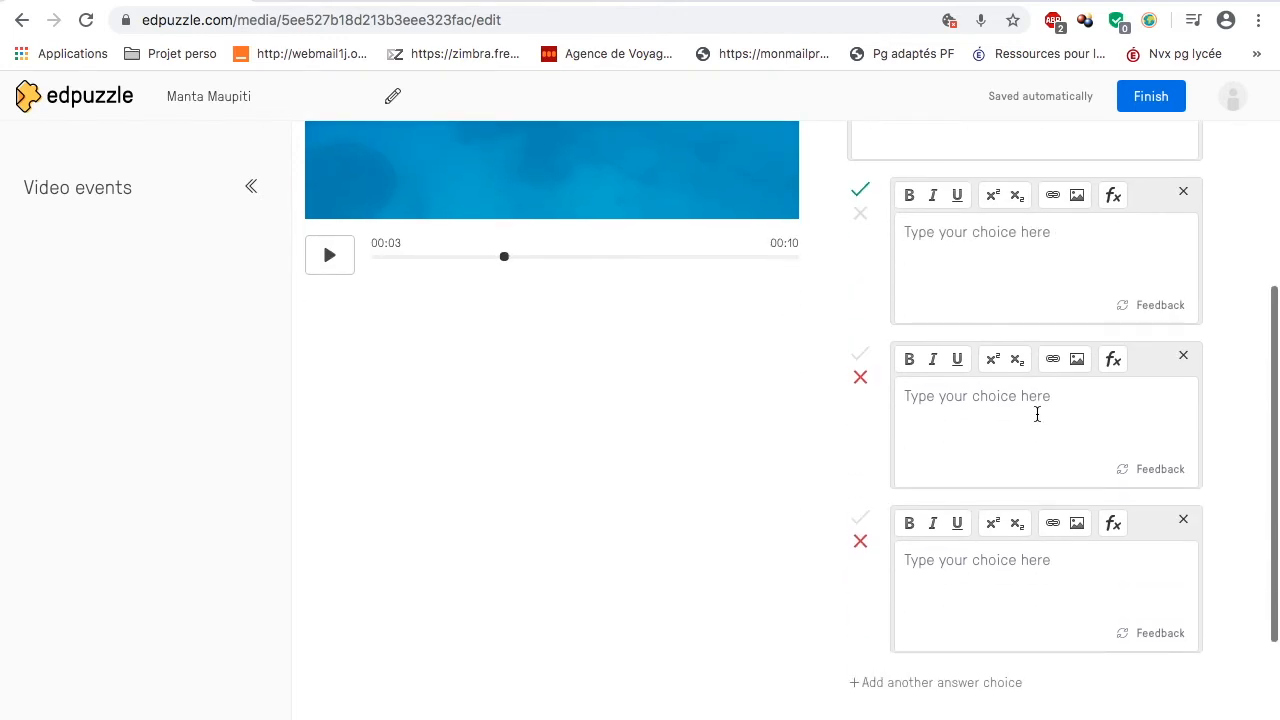
{"action": "scroll", "coordinate": [1037, 414], "scroll_direction": "up", "scroll_amount": 4}
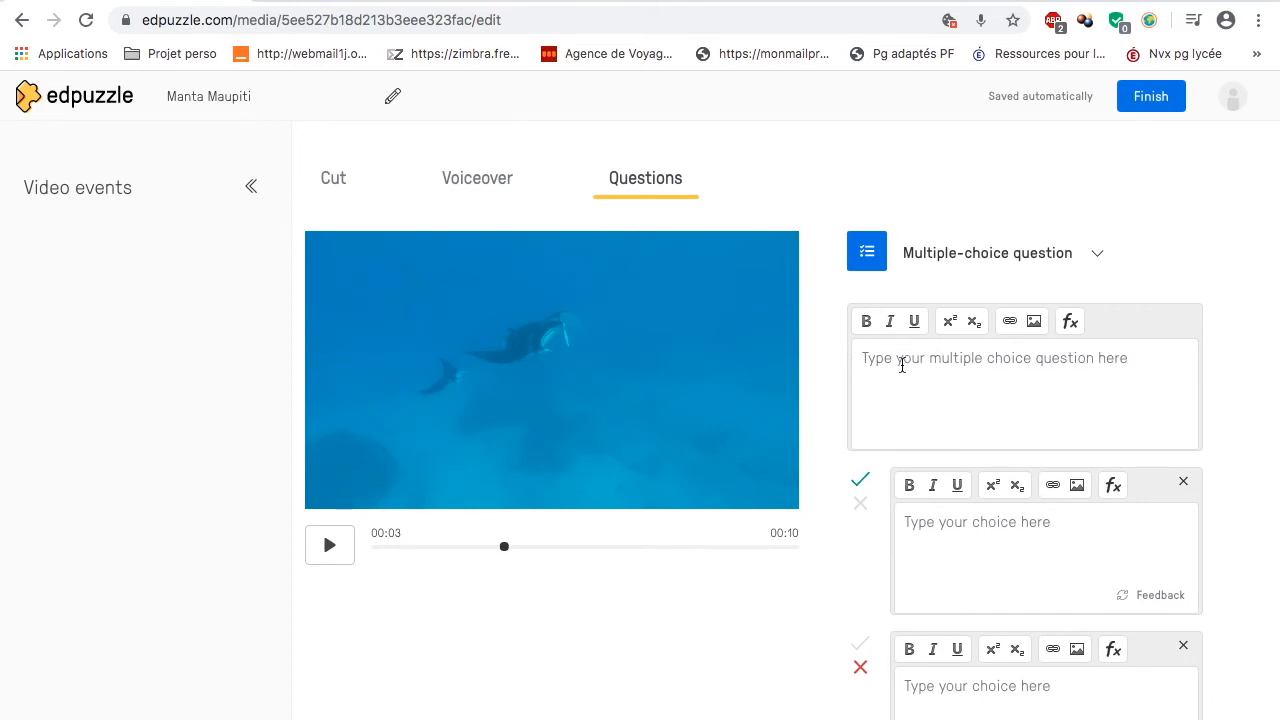
Step: Enter the question "Combien y a t-il de mantas ?" with the answer choices 7, 5 and 2
{"action": "left_click", "coordinate": [897, 366]}
{"action": "type", "text": "Combien y a t-i"}
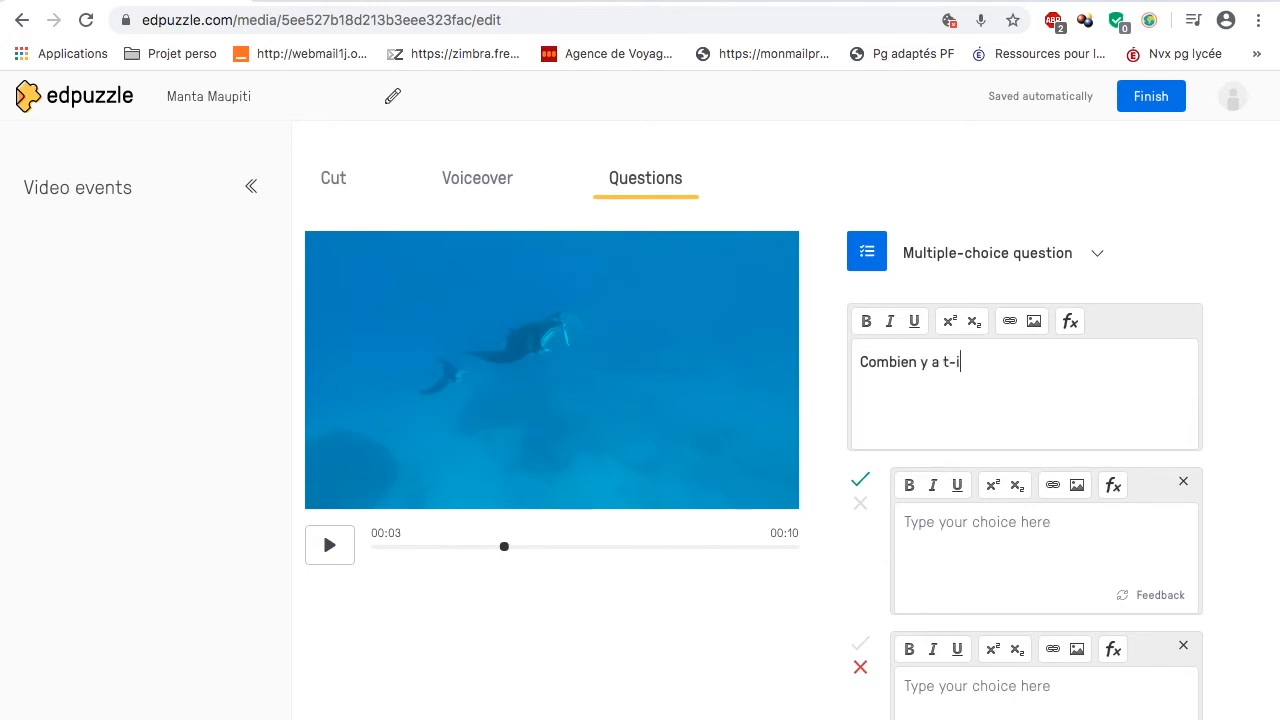
{"action": "type", "text": "l de manta"}
{"action": "type", "text": "7"}
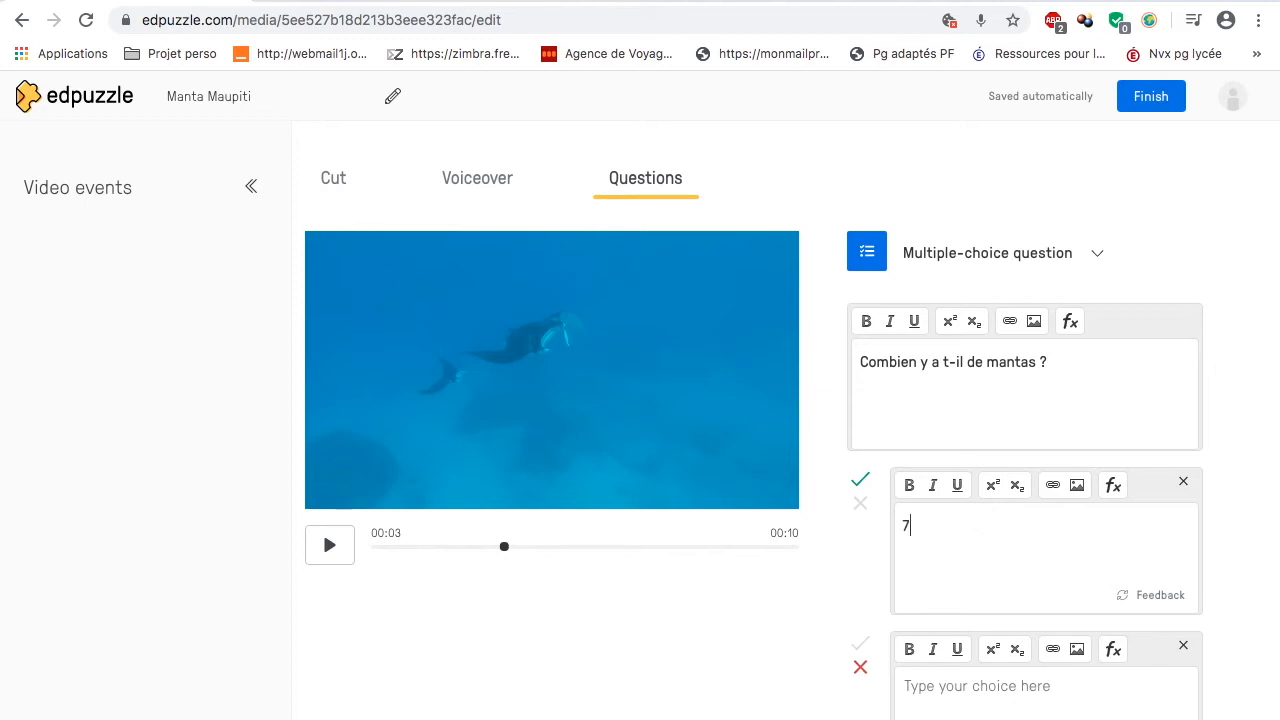
{"action": "scroll", "coordinate": [903, 560], "scroll_direction": "down", "scroll_amount": 2}
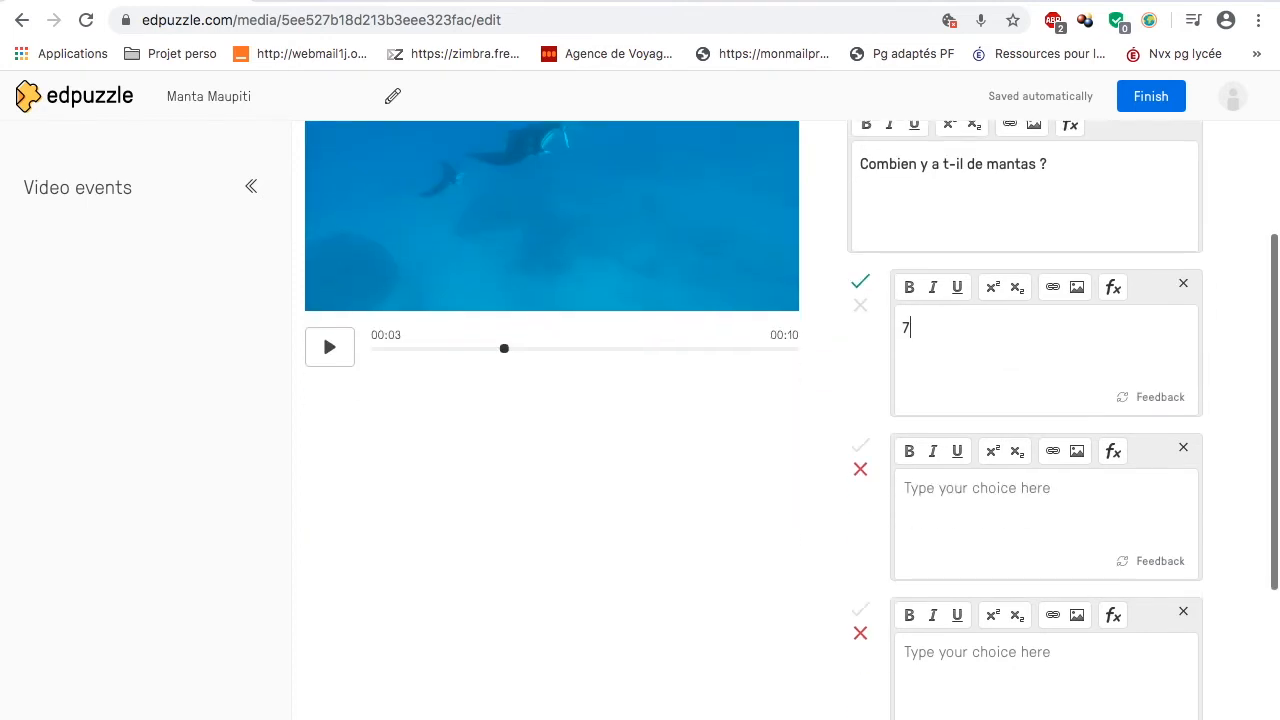
{"action": "left_click", "coordinate": [960, 505]}
{"action": "type", "text": "5"}
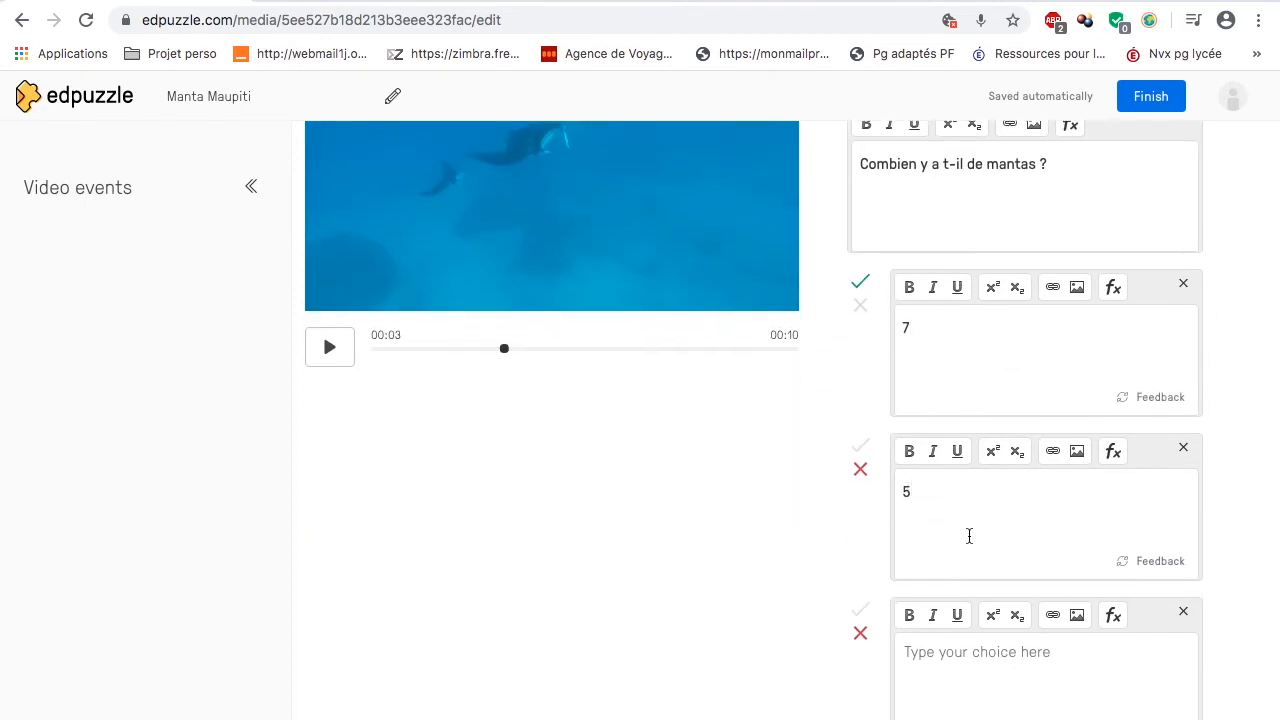
{"action": "left_click", "coordinate": [930, 665]}
{"action": "type", "text": "2"}
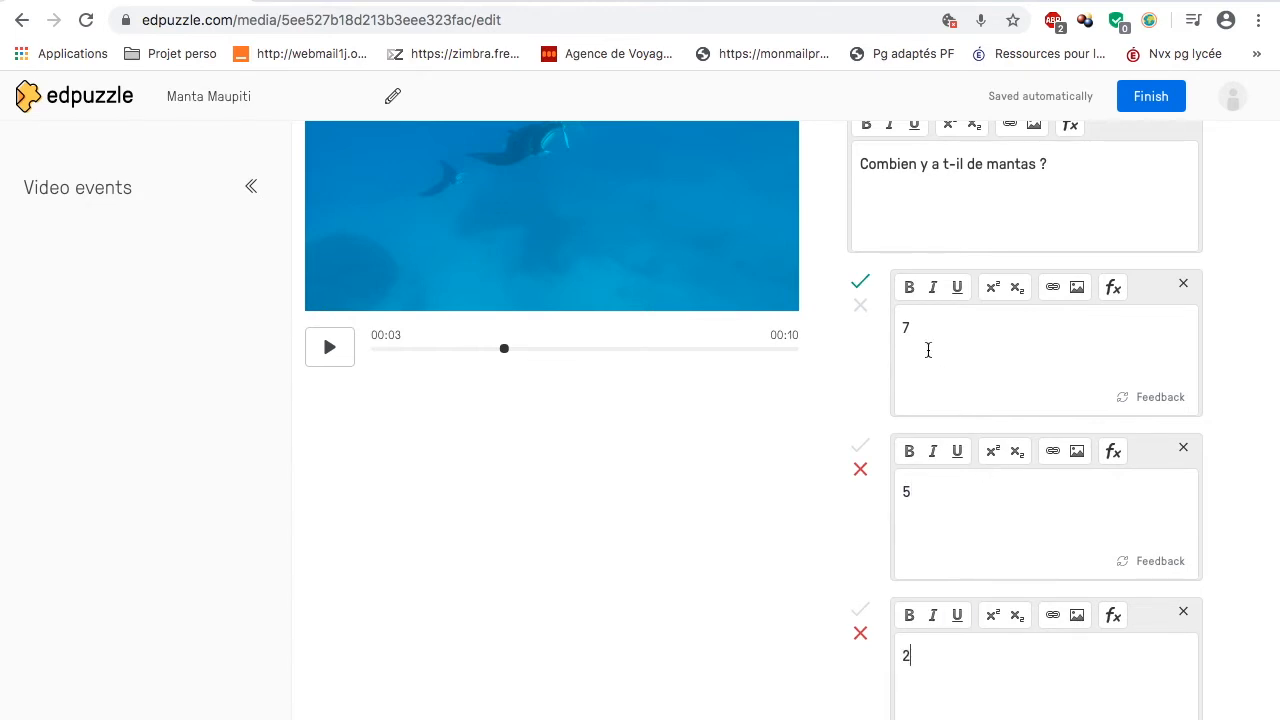
Step: Mark answer 7 as incorrect and answer 2 as correct, and save the multiple-choice question
{"action": "scroll", "coordinate": [928, 350], "scroll_direction": "up", "scroll_amount": 2}
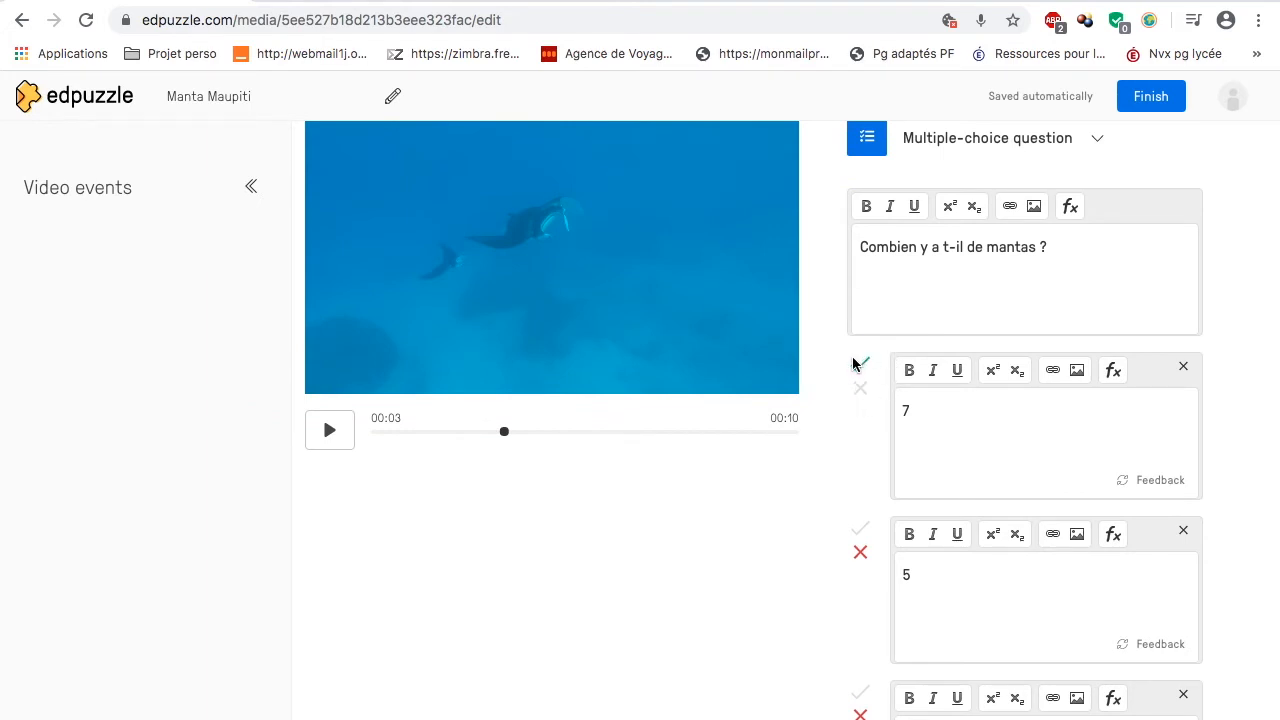
{"action": "left_click", "coordinate": [860, 389]}
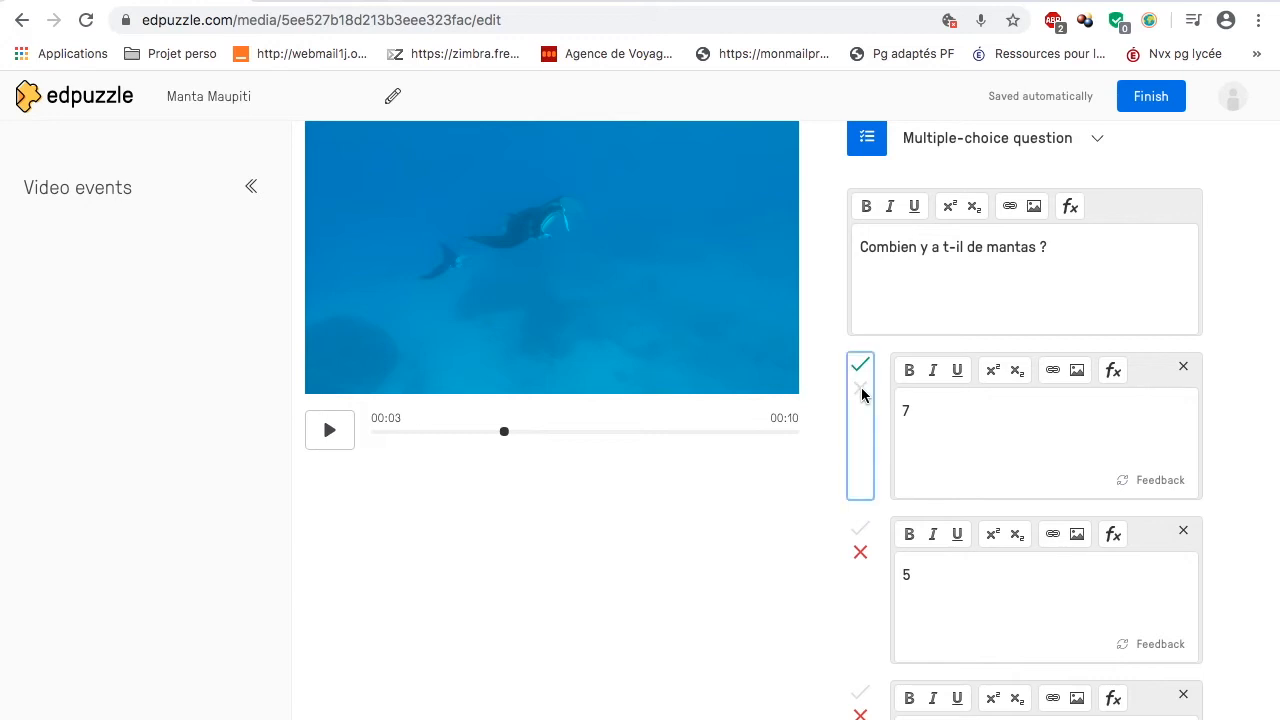
{"action": "scroll", "coordinate": [809, 530], "scroll_direction": "down", "scroll_amount": 1}
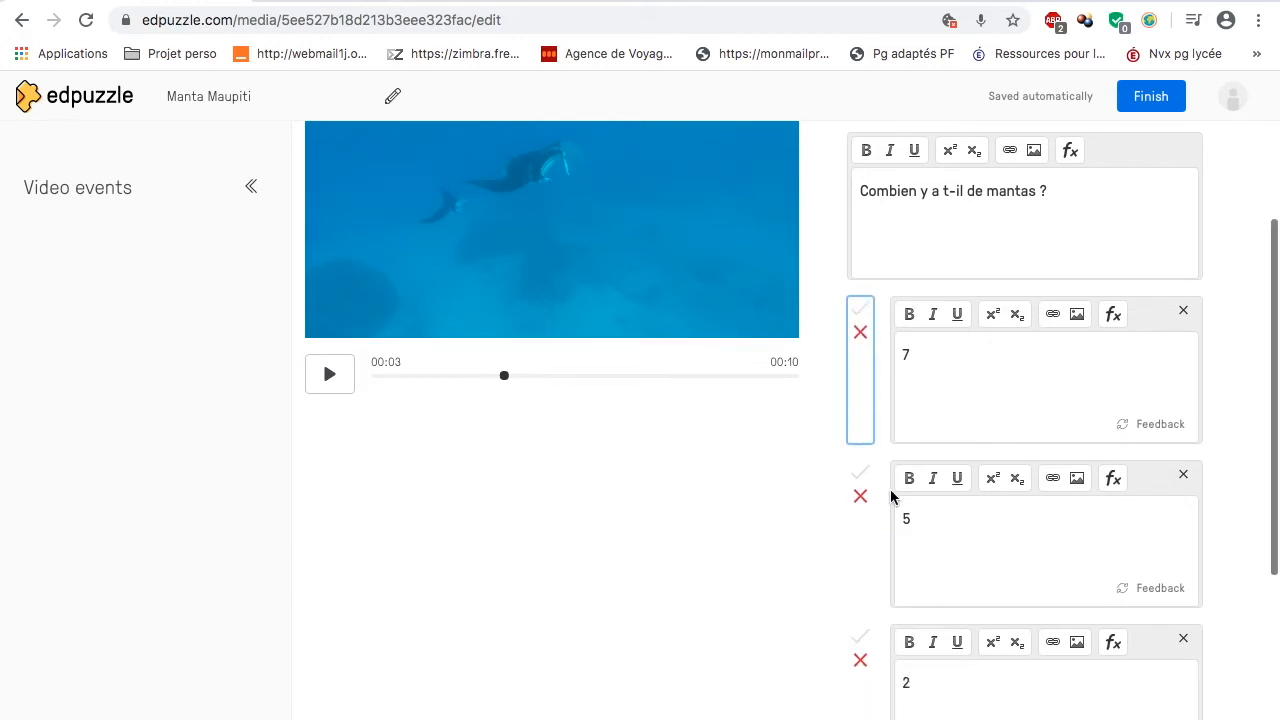
{"action": "scroll", "coordinate": [870, 503], "scroll_direction": "down", "scroll_amount": 1}
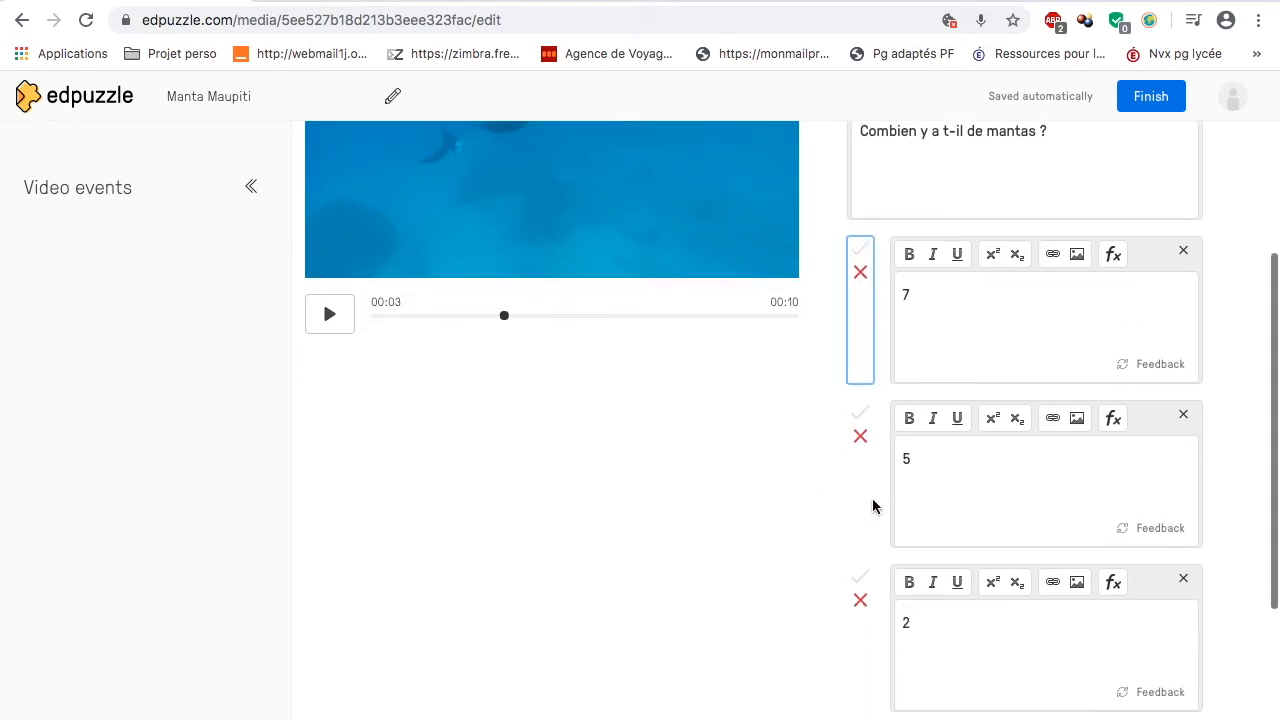
{"action": "left_click", "coordinate": [860, 564]}
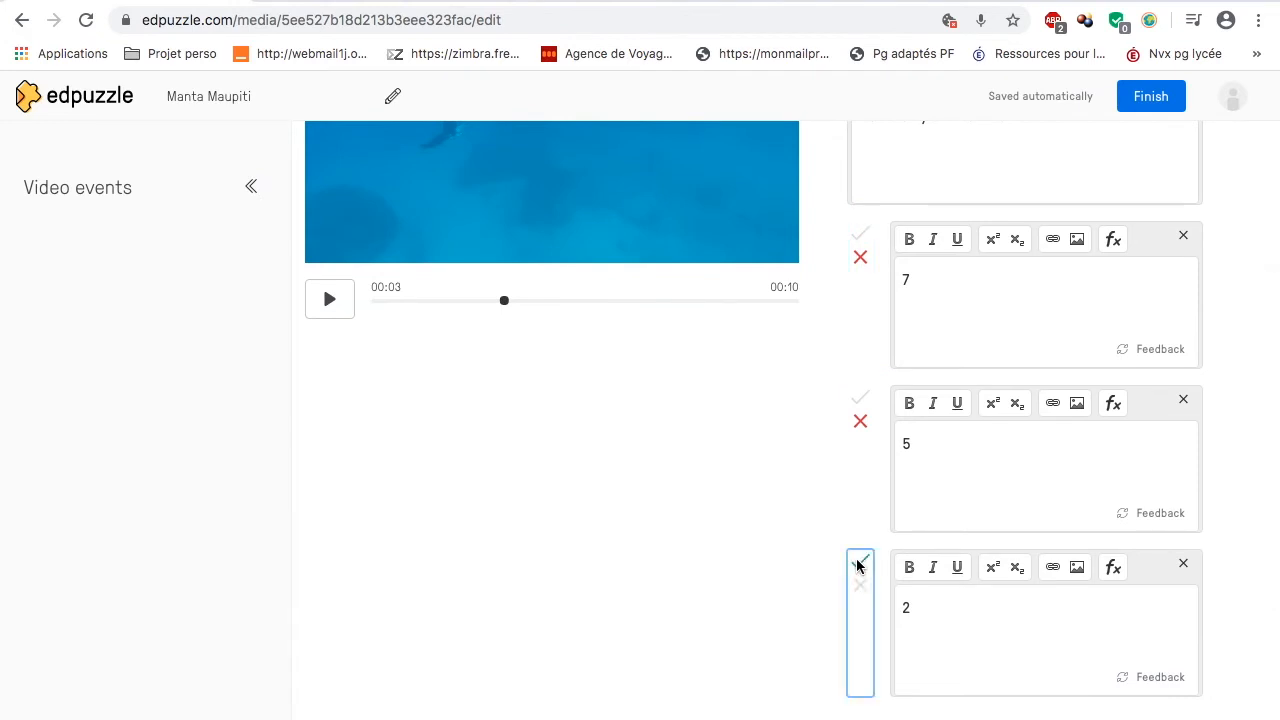
{"action": "scroll", "coordinate": [838, 519], "scroll_direction": "up", "scroll_amount": 3}
{"action": "scroll", "coordinate": [839, 518], "scroll_direction": "down", "scroll_amount": 2}
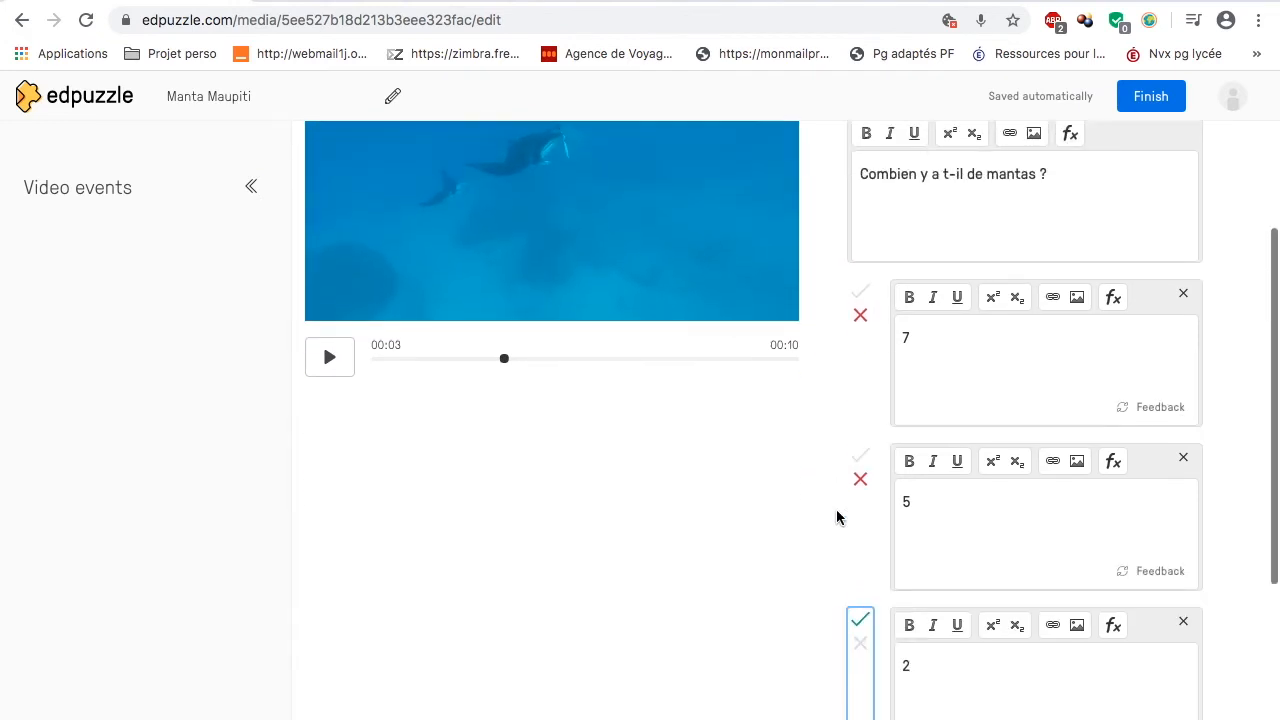
{"action": "scroll", "coordinate": [937, 314], "scroll_direction": "up", "scroll_amount": 1}
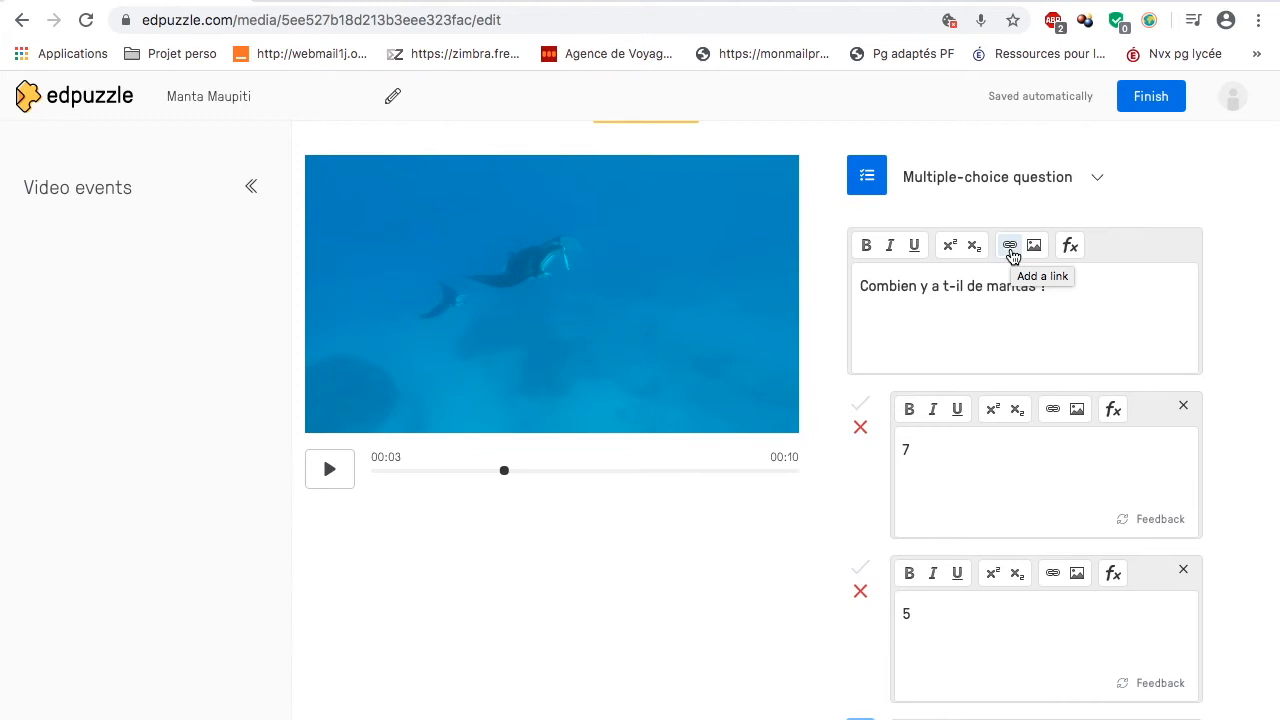
{"action": "scroll", "coordinate": [1012, 256], "scroll_direction": "down", "scroll_amount": 5}
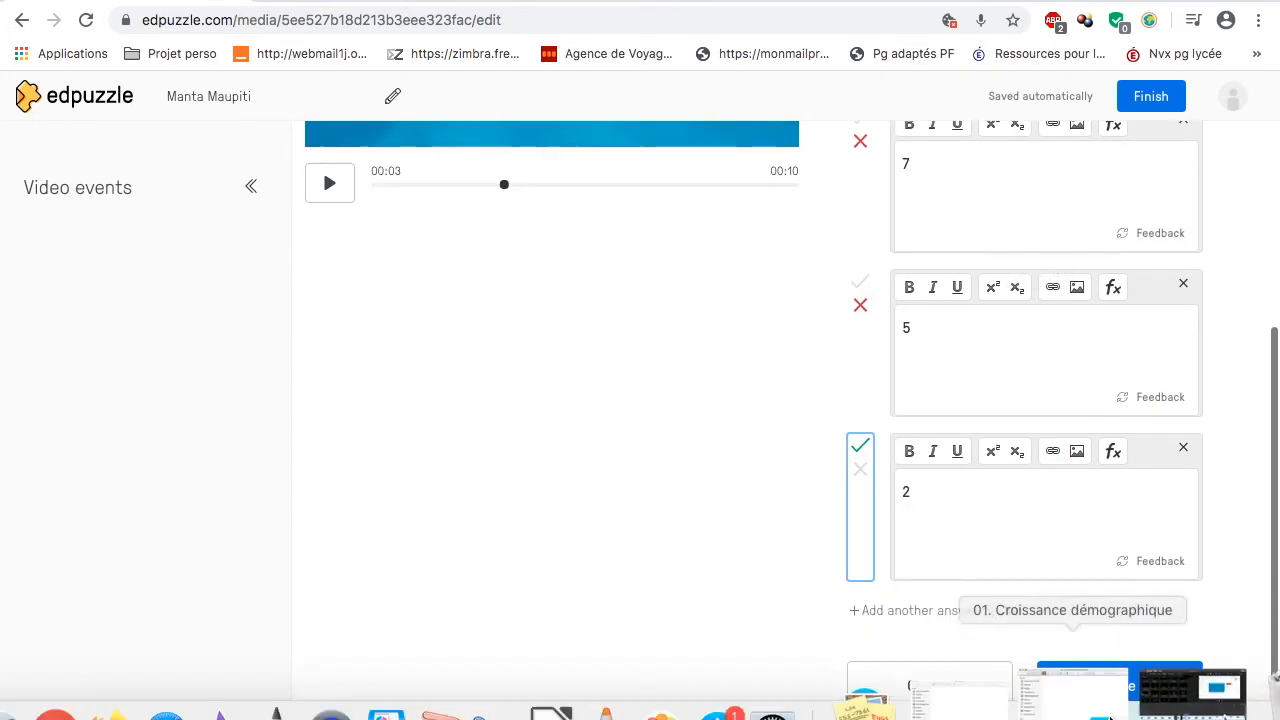
{"action": "left_click", "coordinate": [1088, 686]}
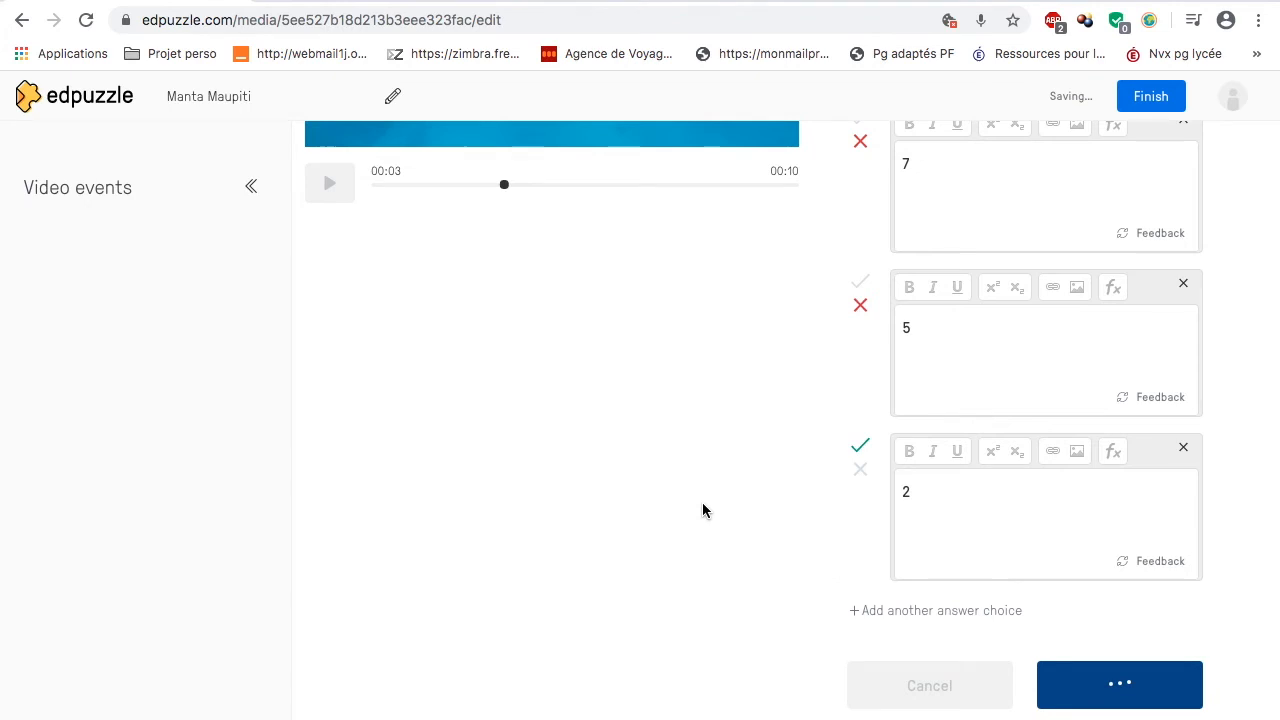
{"action": "scroll", "coordinate": [705, 512], "scroll_direction": "down", "scroll_amount": 2}
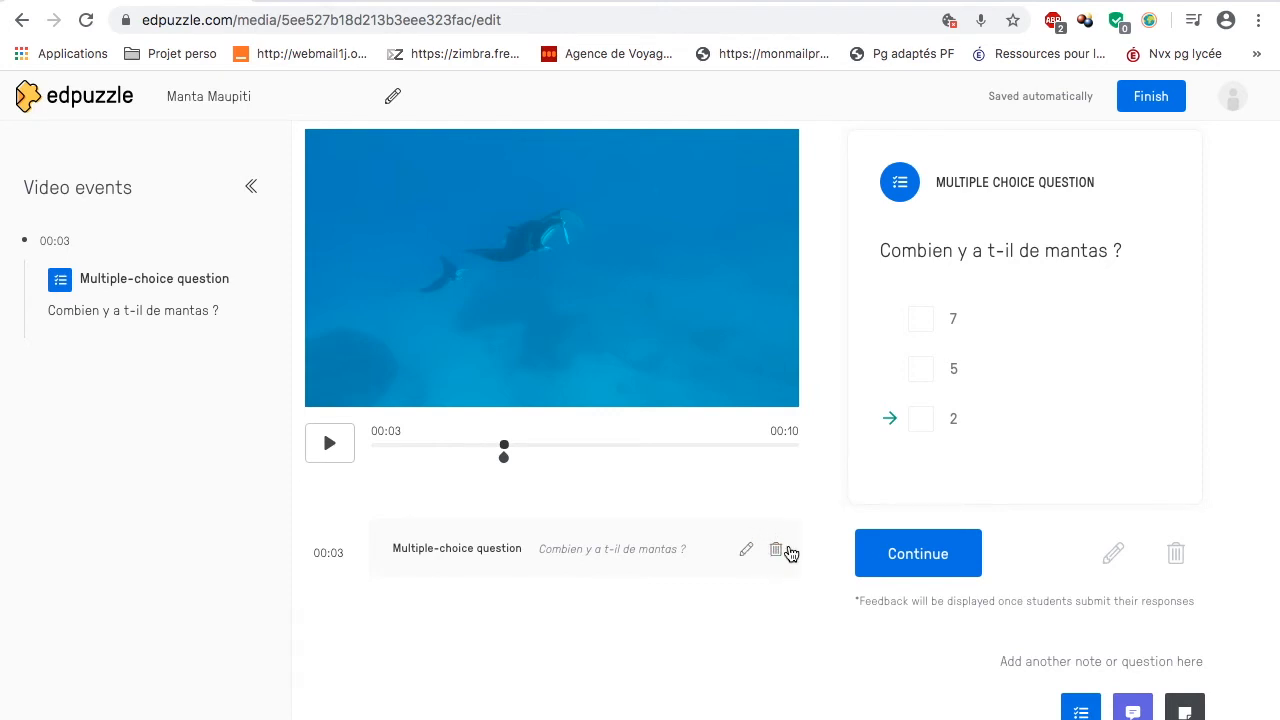
Step: Add an open-ended question at 00:05 asking "De quelle couleur sont les mantas ?" and save it
{"action": "left_click", "coordinate": [916, 558]}
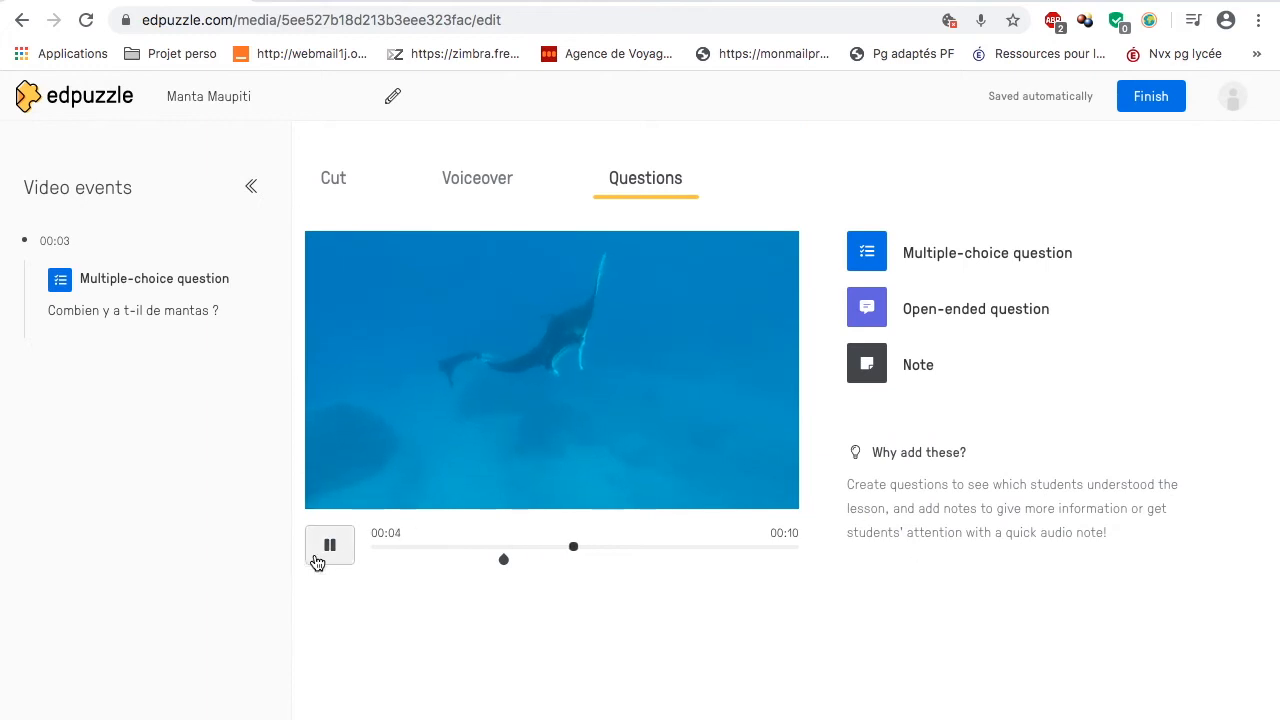
{"action": "left_click", "coordinate": [330, 553]}
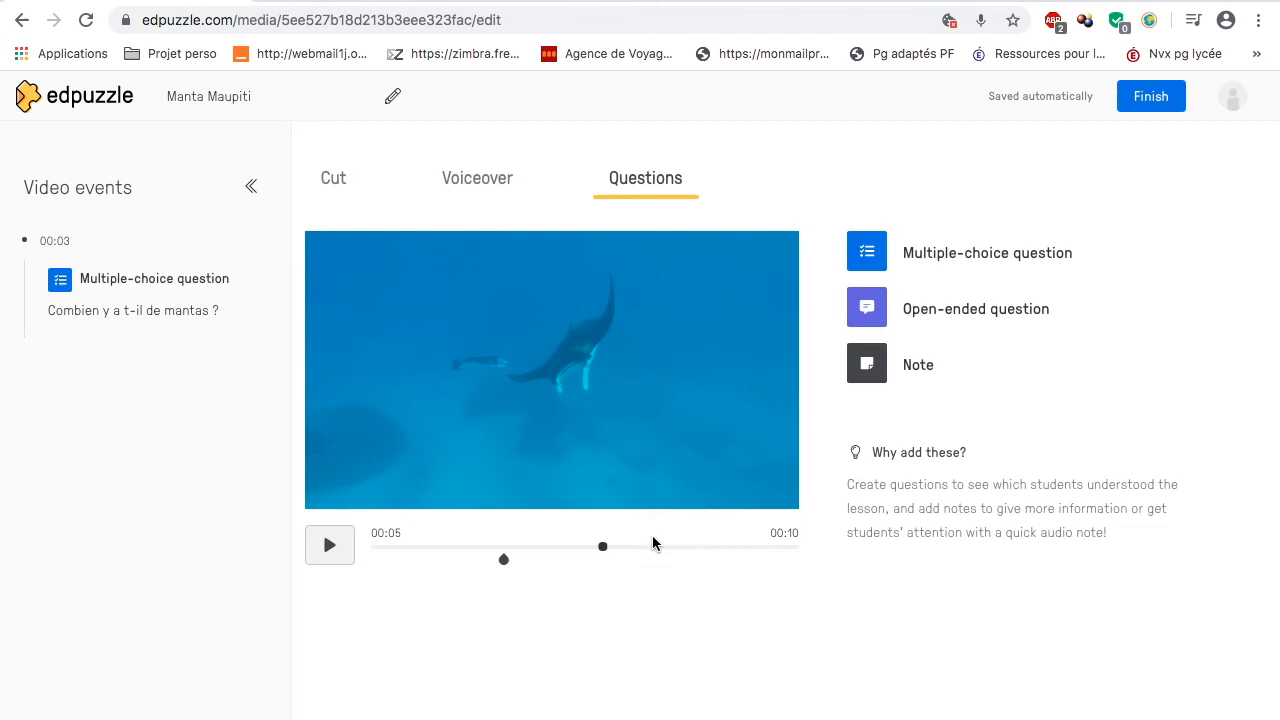
{"action": "left_click_drag", "start_coordinate": [606, 551], "coordinate": [595, 552]}
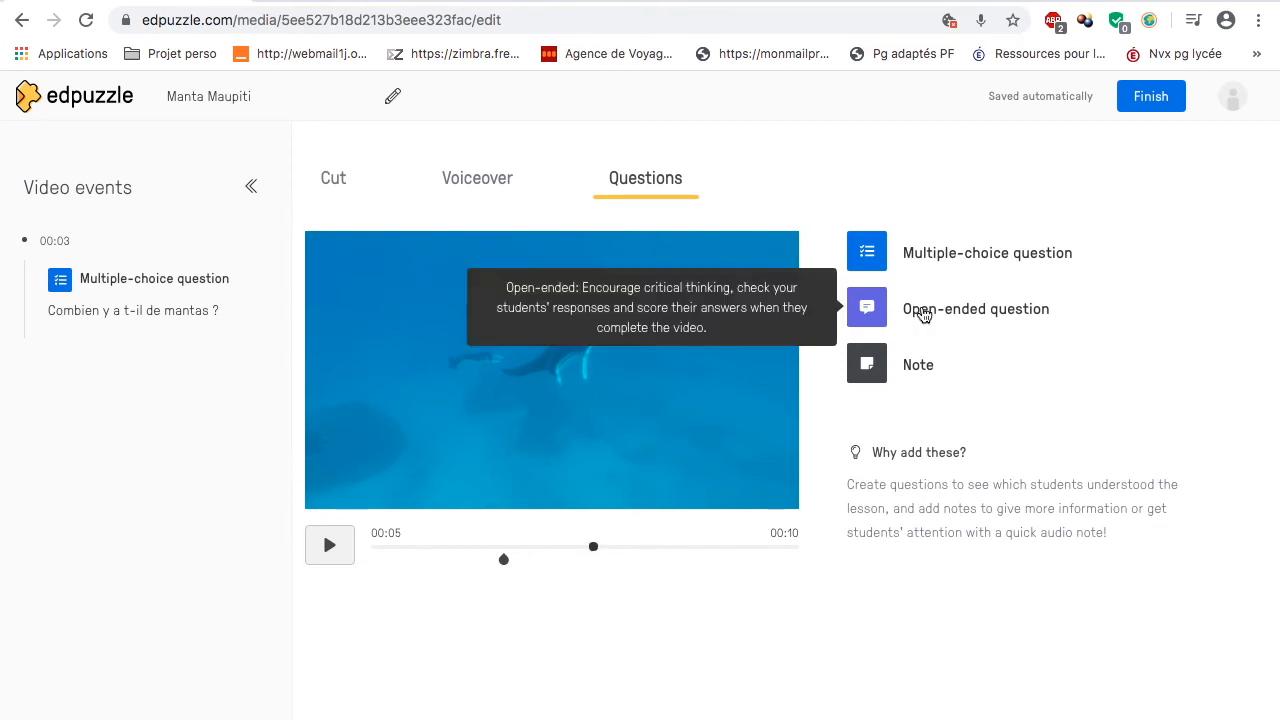
{"action": "left_click", "coordinate": [865, 310]}
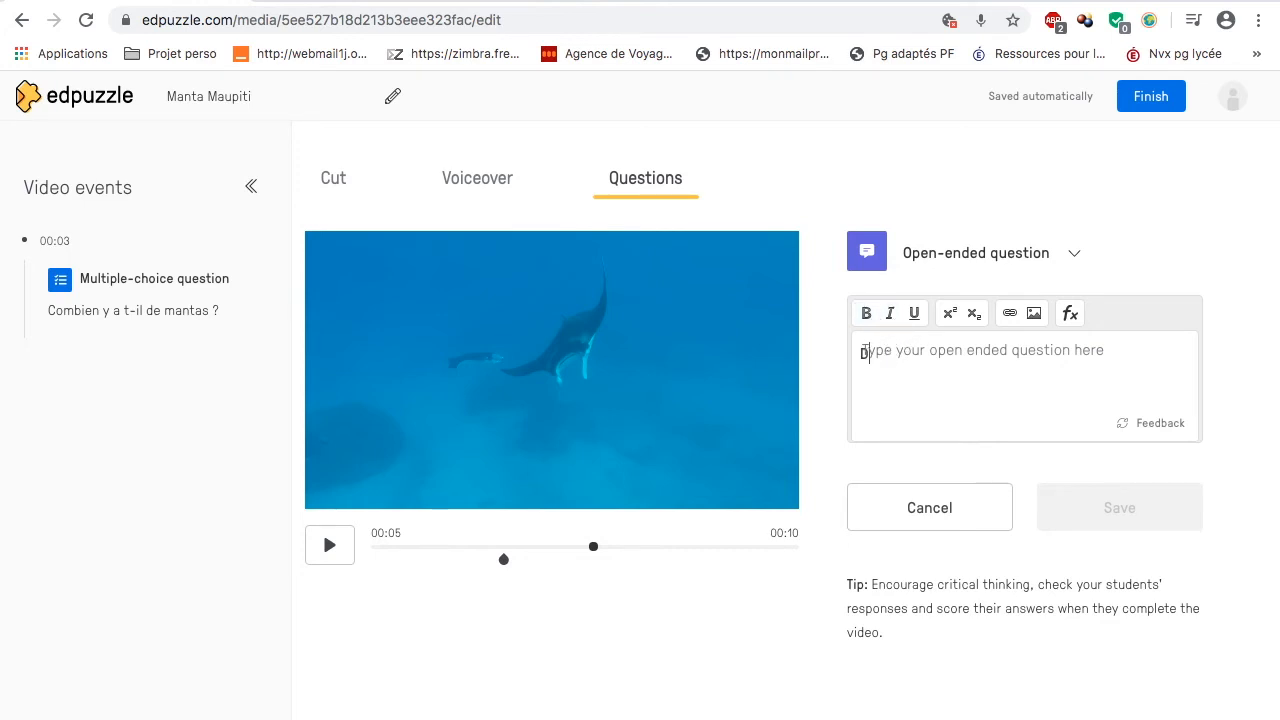
{"action": "type", "text": "De quelle "}
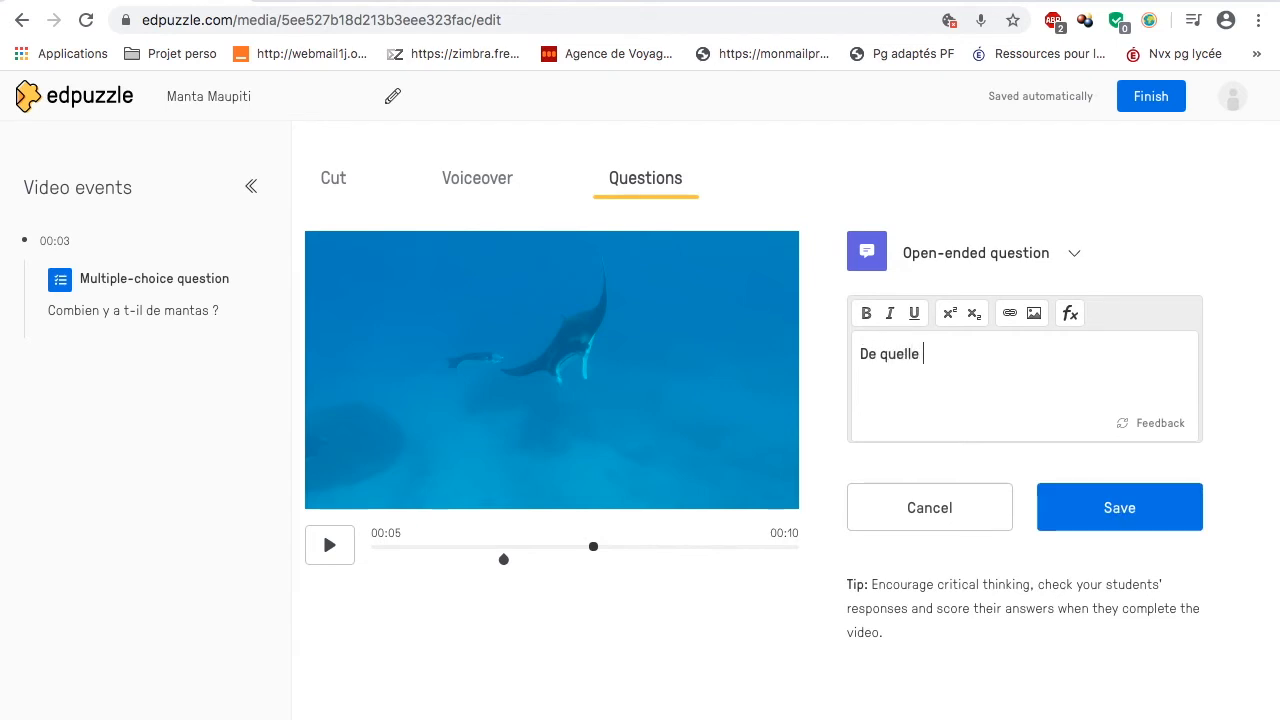
{"action": "type", "text": "couleur sont les ma"}
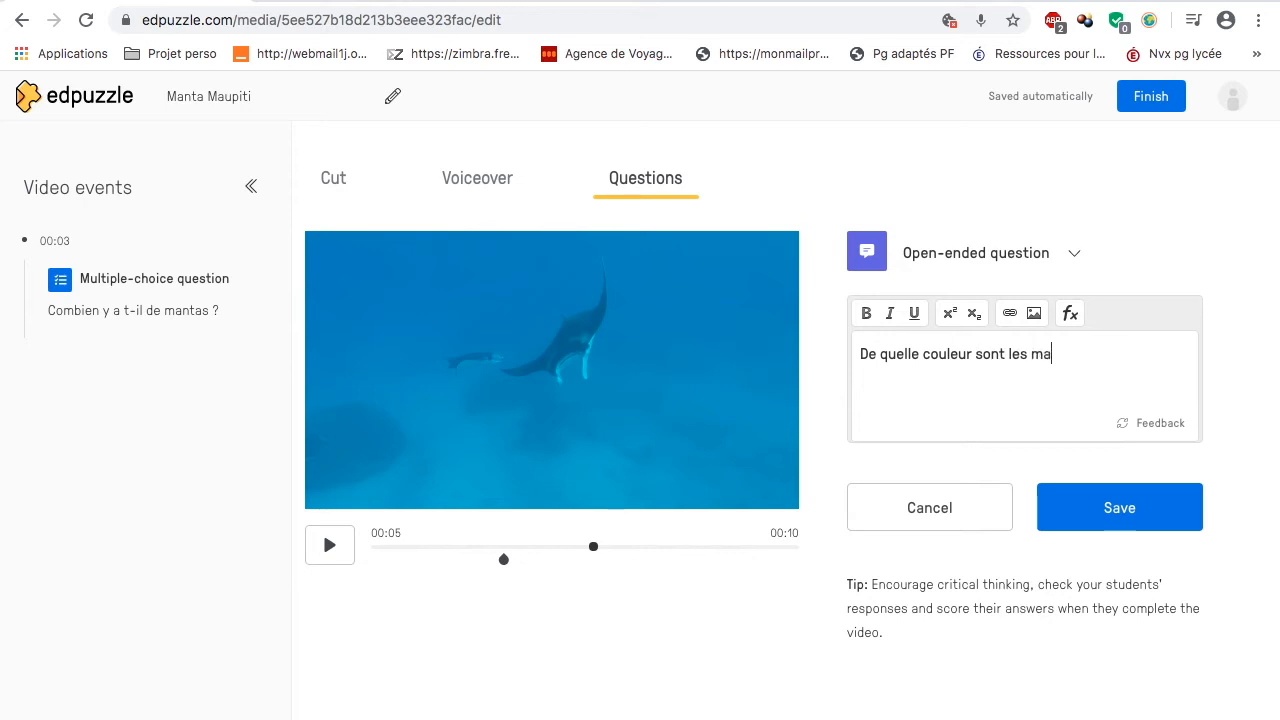
{"action": "type", "text": "ntas"}
{"action": "left_click", "coordinate": [1092, 505]}
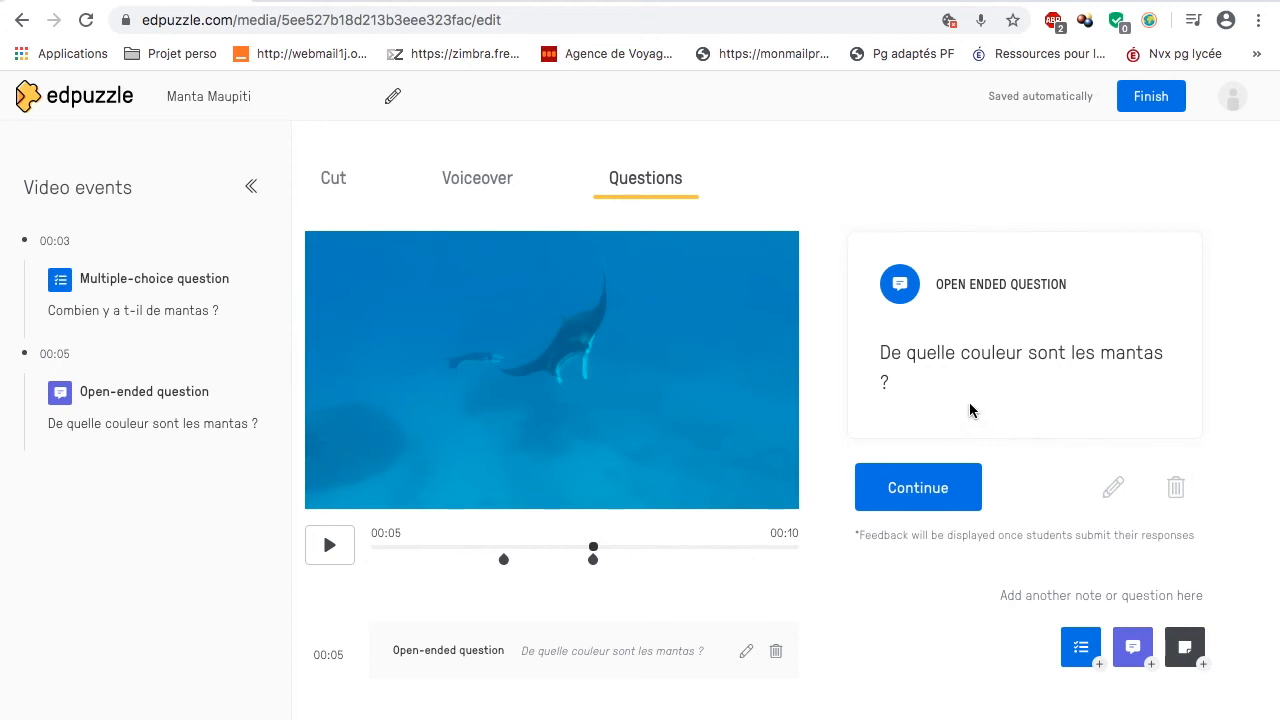
Step: Leave the open-ended question, advance the video to 00:08 and start a note there
{"action": "left_click", "coordinate": [920, 489]}
{"action": "left_click", "coordinate": [335, 545]}
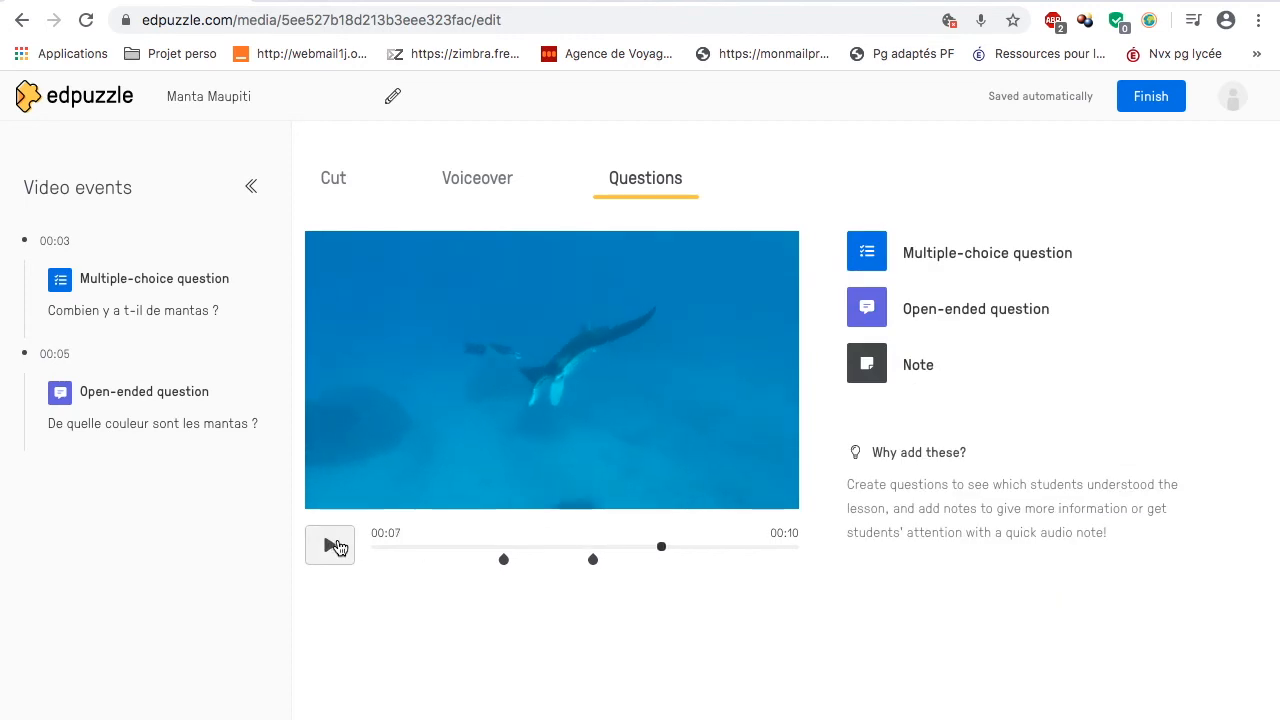
{"action": "left_click_drag", "start_coordinate": [661, 556], "coordinate": [715, 557]}
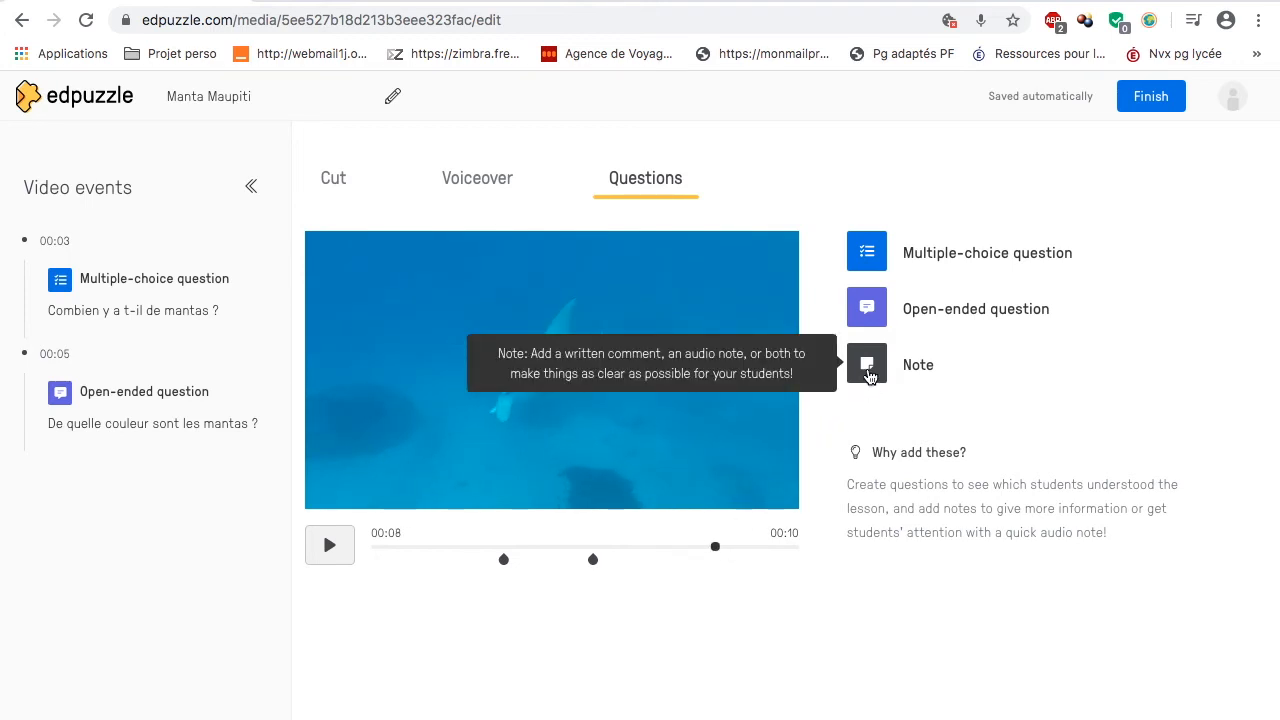
{"action": "left_click", "coordinate": [867, 366]}
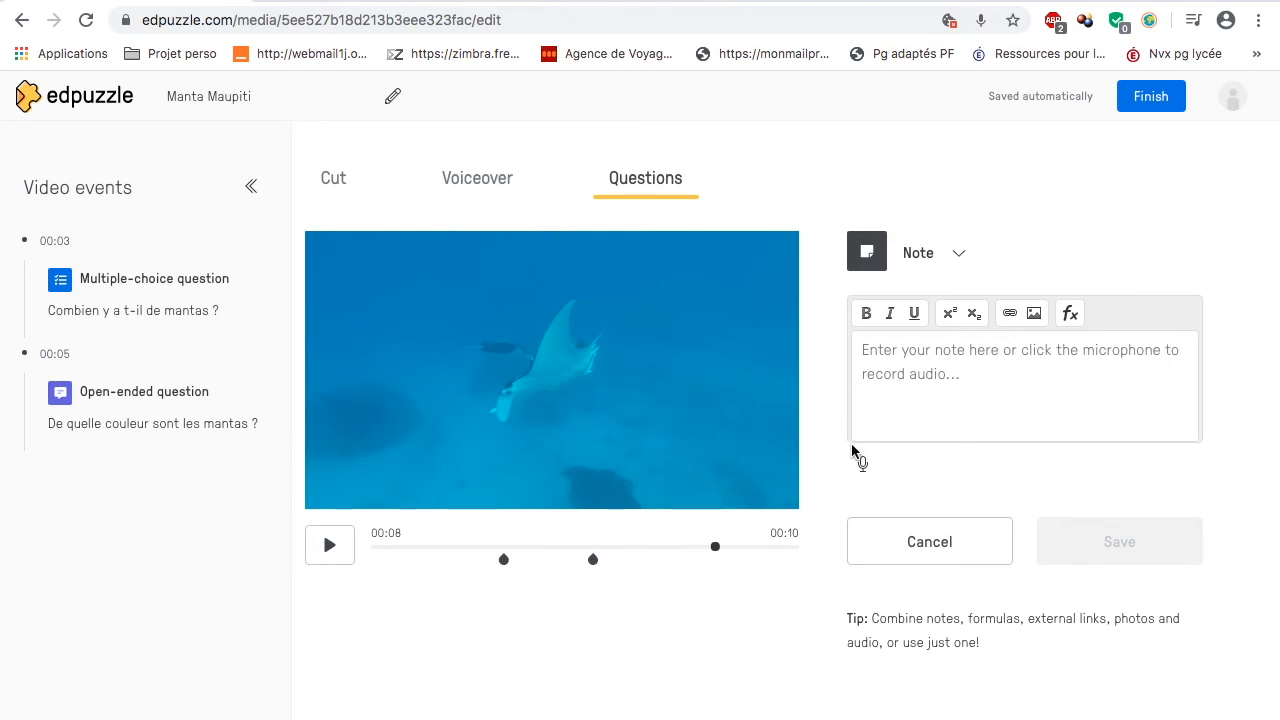
Step: View the options for inserting a link and an image in the note, closing each dialog without adding anything
{"action": "left_click", "coordinate": [1010, 314]}
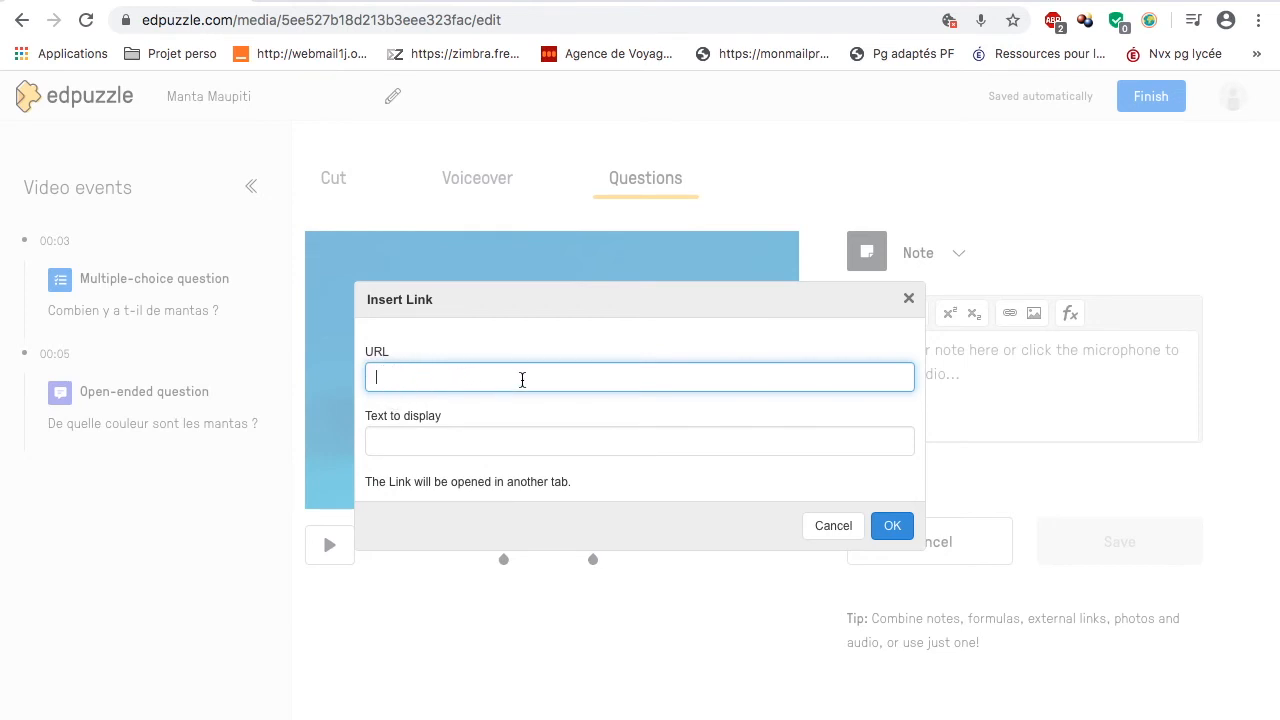
{"action": "left_click", "coordinate": [892, 525]}
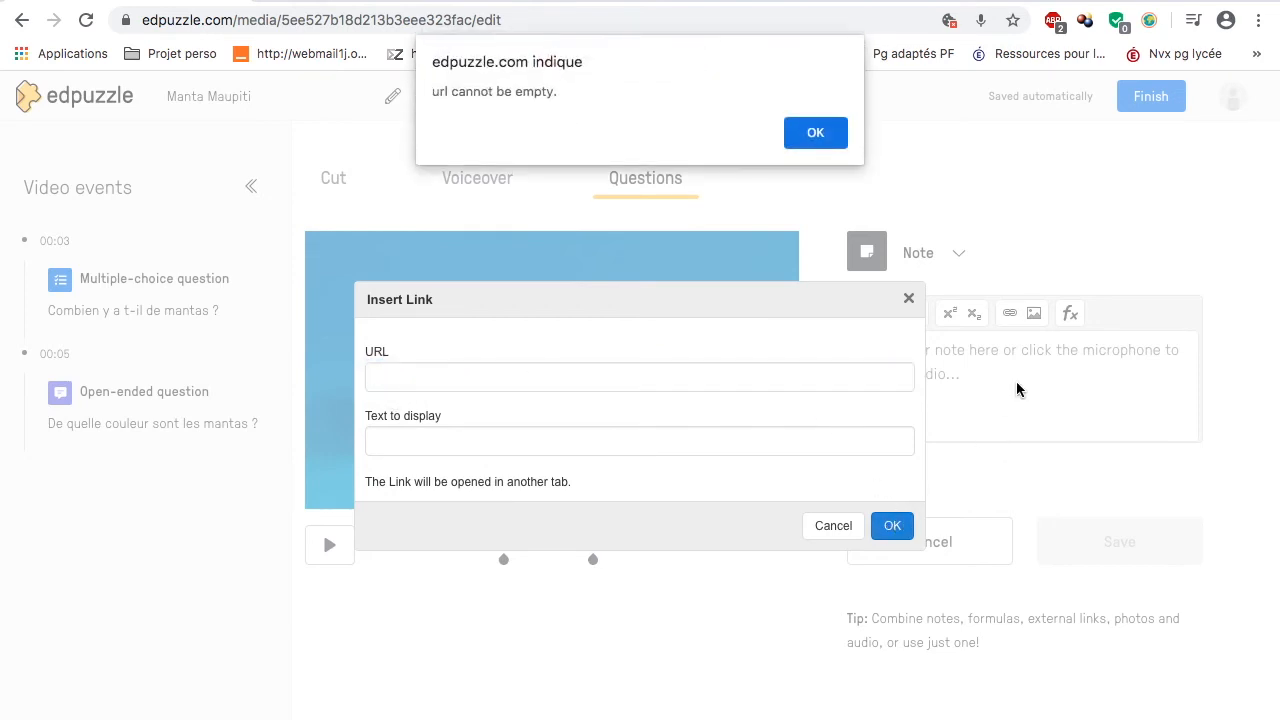
{"action": "left_click", "coordinate": [830, 145]}
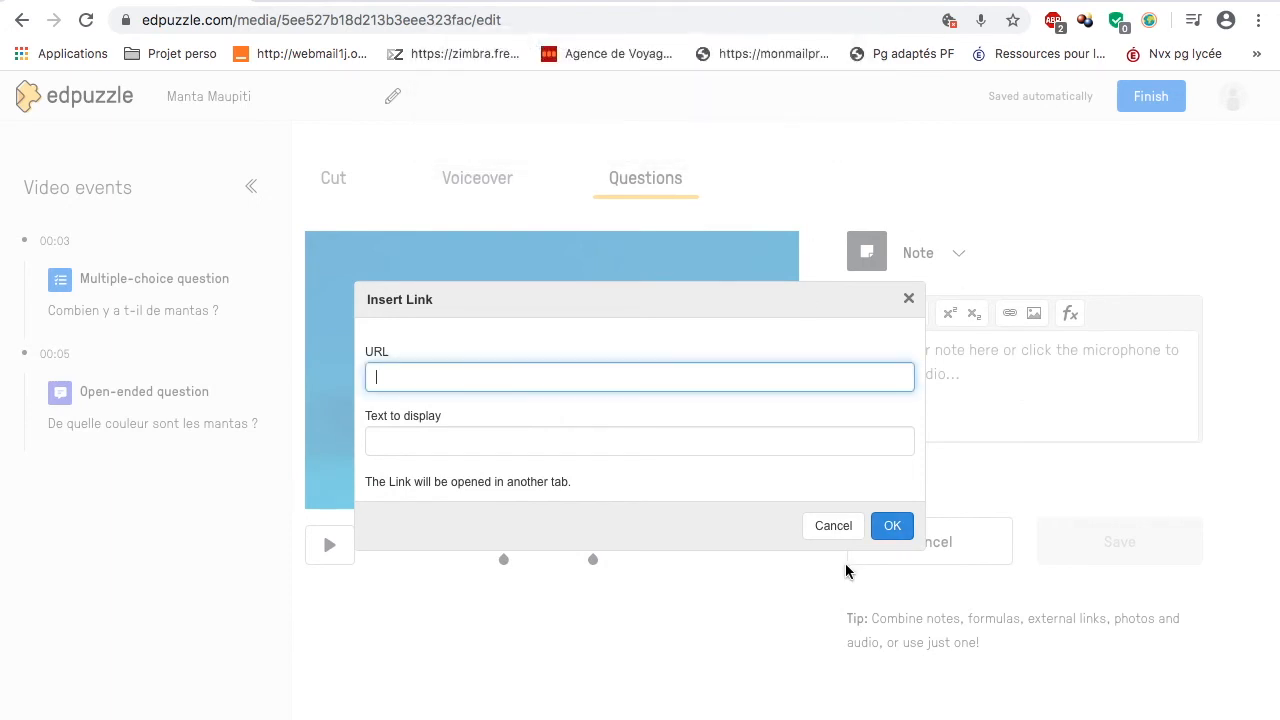
{"action": "left_click", "coordinate": [832, 534]}
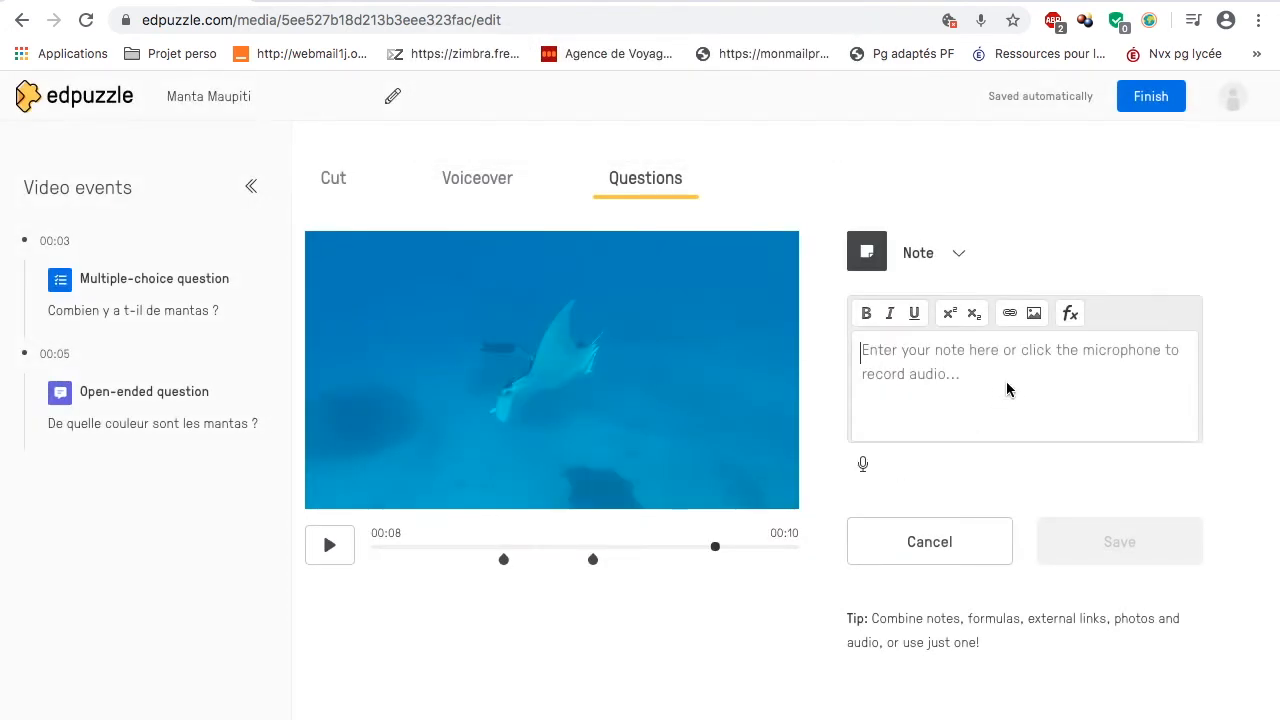
{"action": "left_click", "coordinate": [1036, 318]}
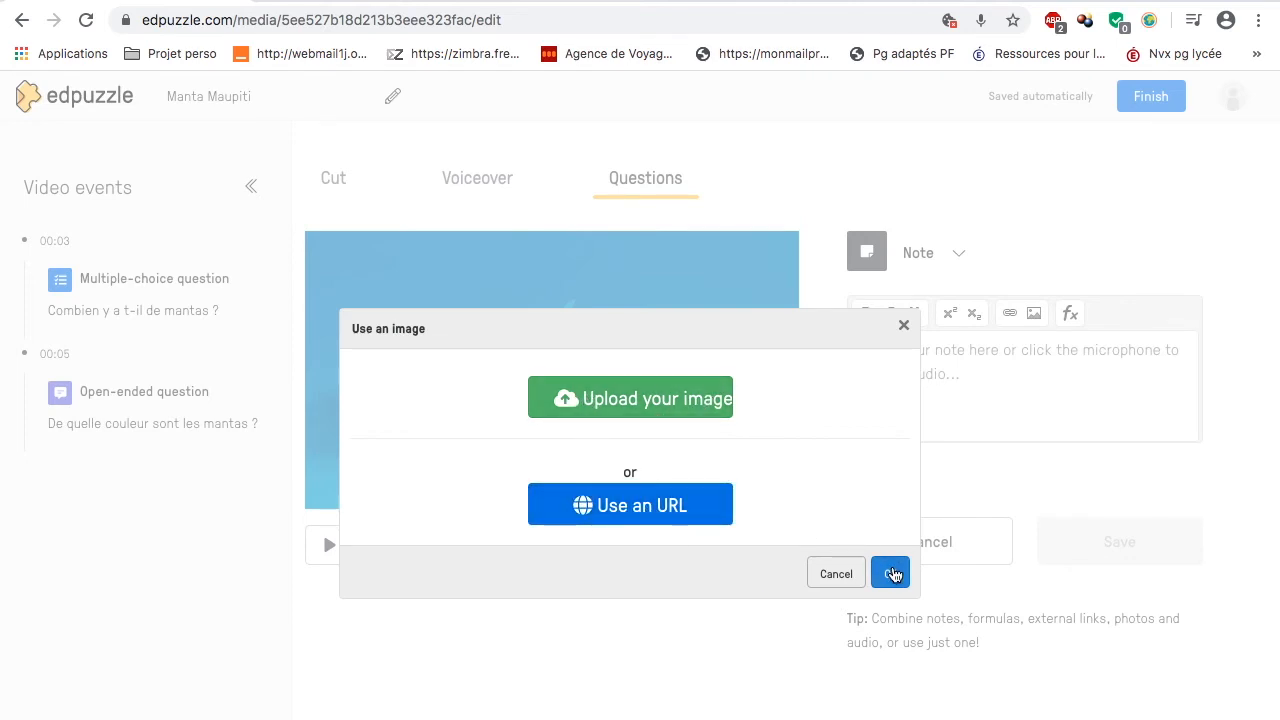
{"action": "left_click", "coordinate": [890, 566]}
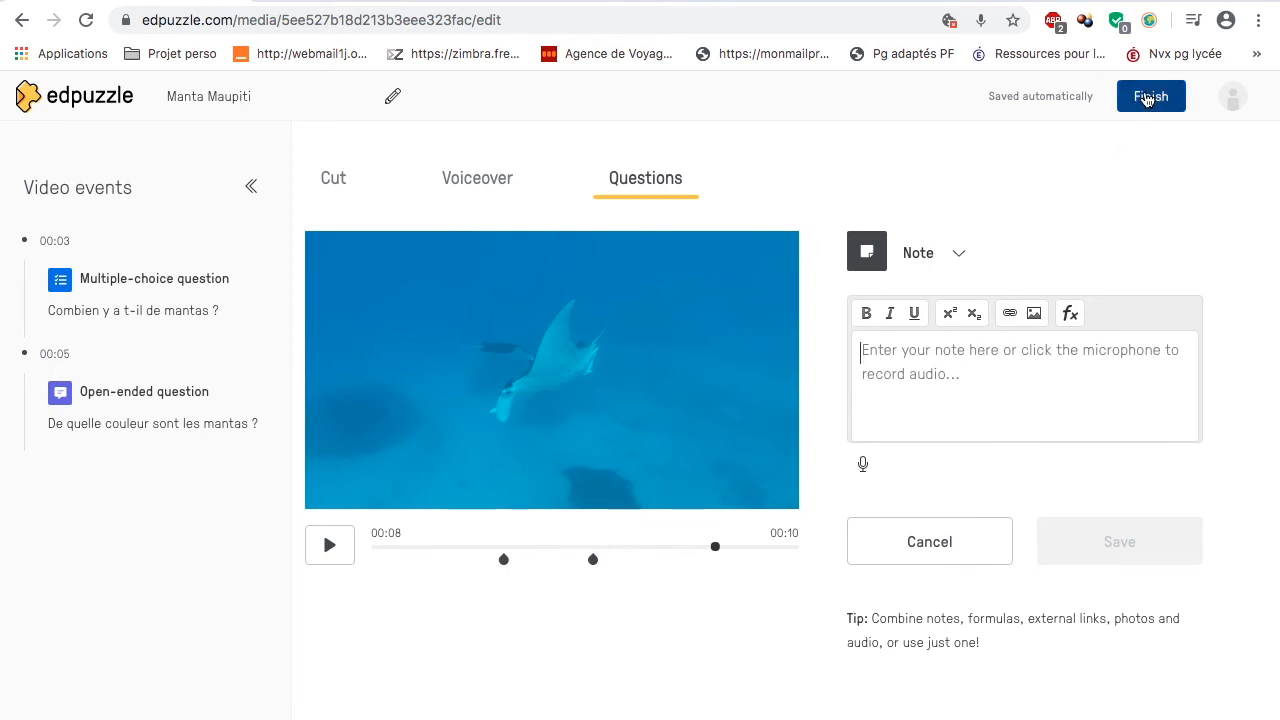
Step: Finish editing the Manta Maupiti video and choose class 6e5 for its assignment
{"action": "left_click", "coordinate": [1148, 98]}
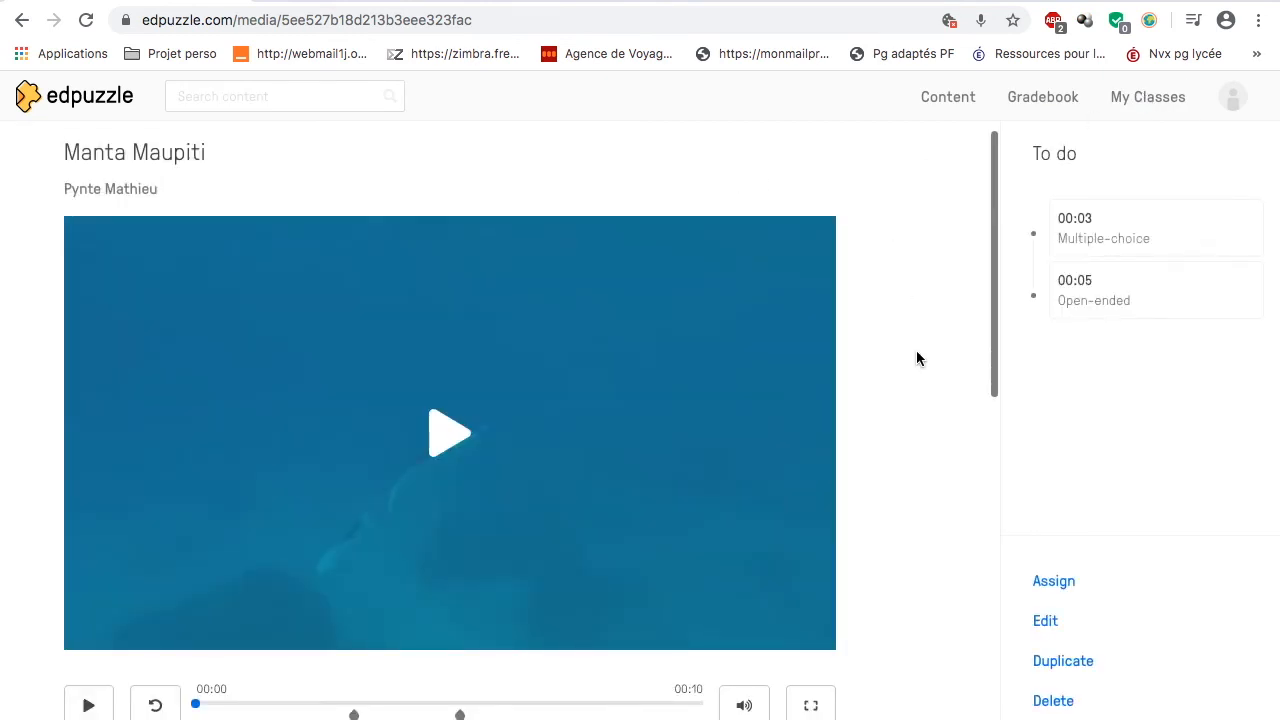
{"action": "scroll", "coordinate": [917, 352], "scroll_direction": "down", "scroll_amount": 2}
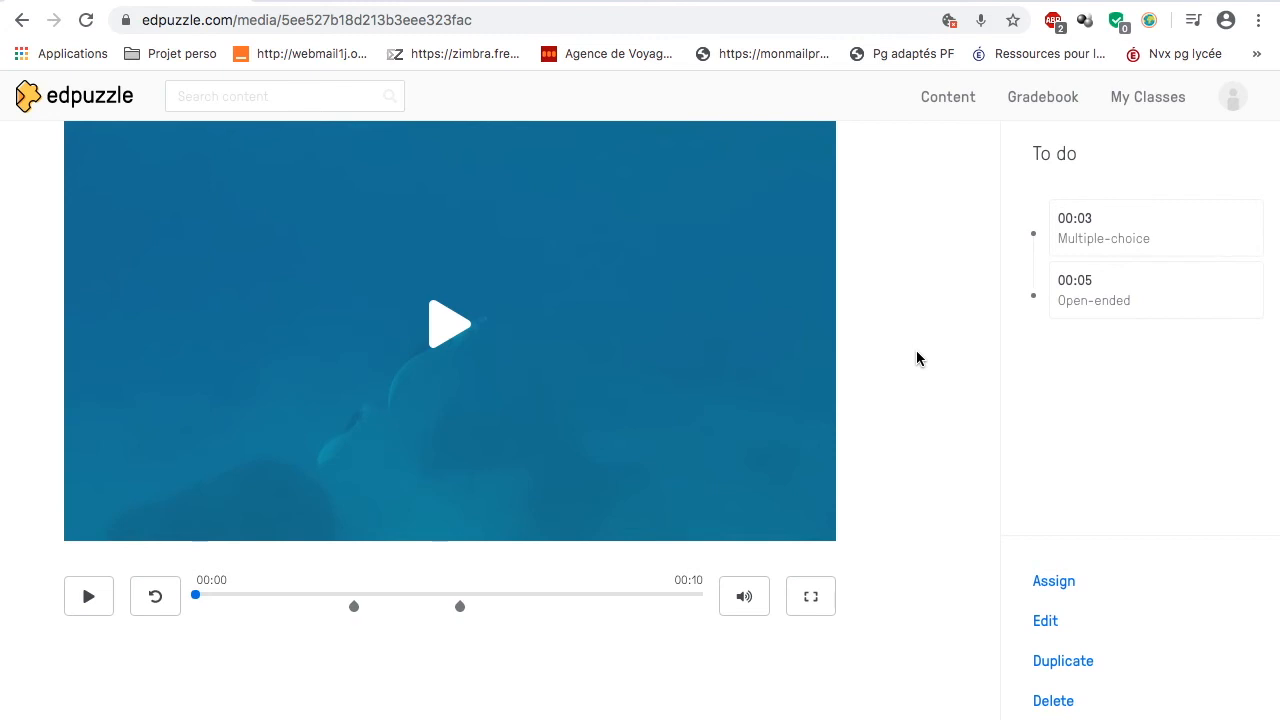
{"action": "scroll", "coordinate": [917, 352], "scroll_direction": "up", "scroll_amount": 1}
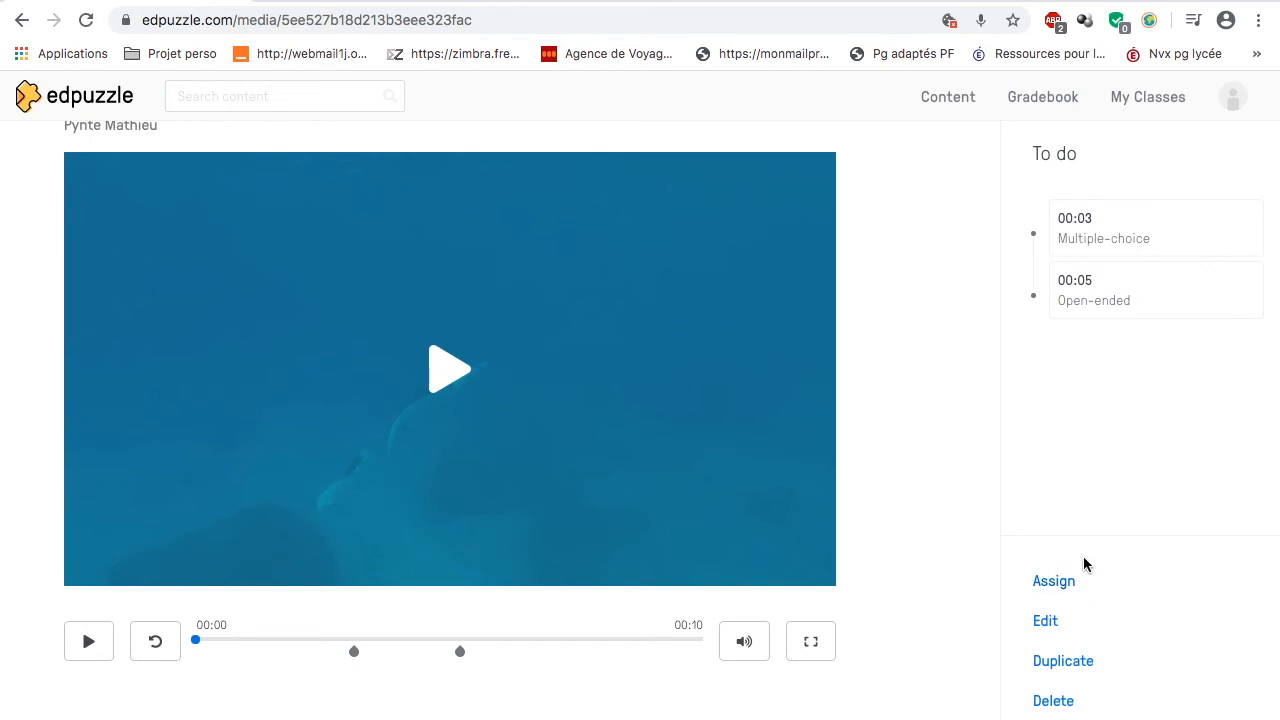
{"action": "left_click", "coordinate": [1054, 581]}
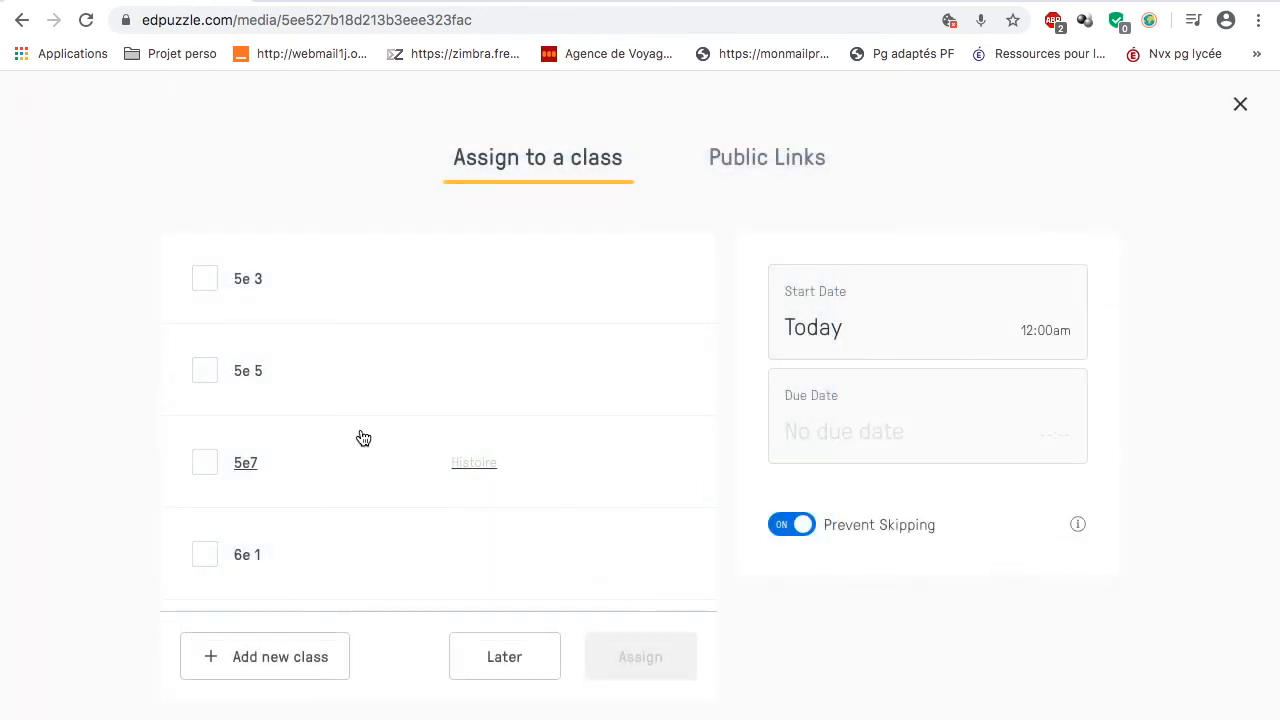
{"action": "scroll", "coordinate": [363, 438], "scroll_direction": "down", "scroll_amount": 3}
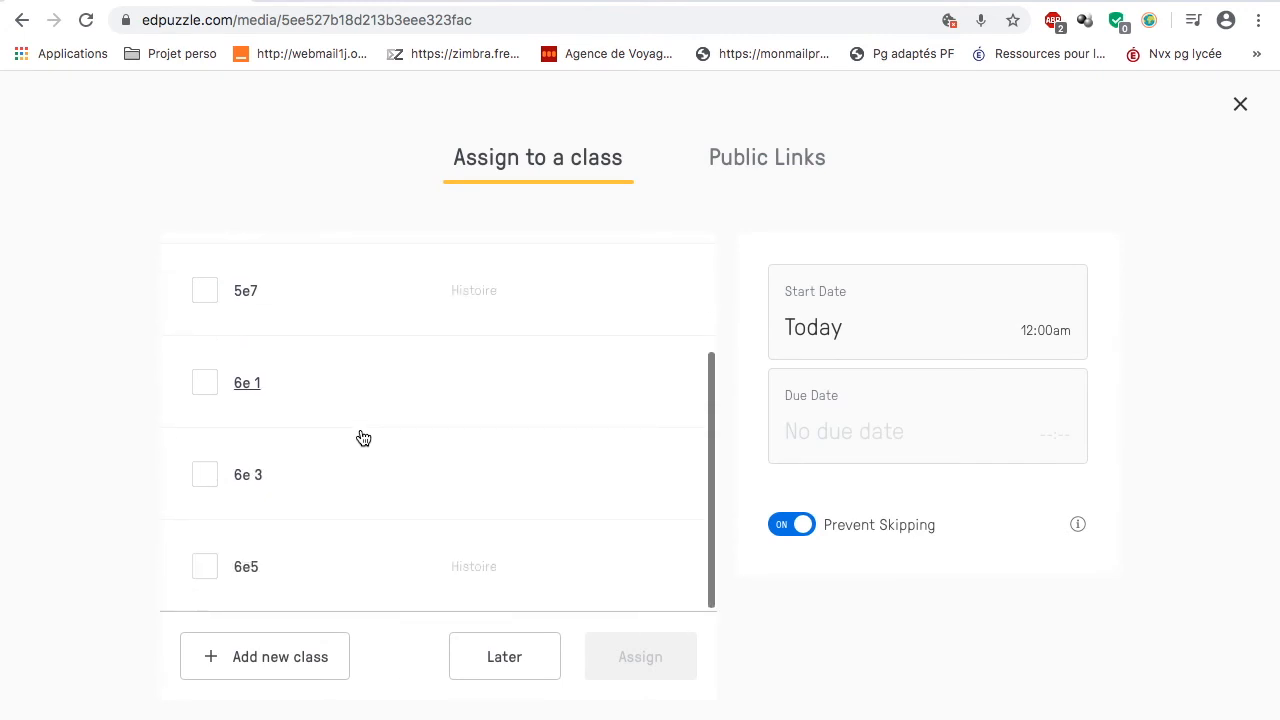
{"action": "left_click", "coordinate": [205, 570]}
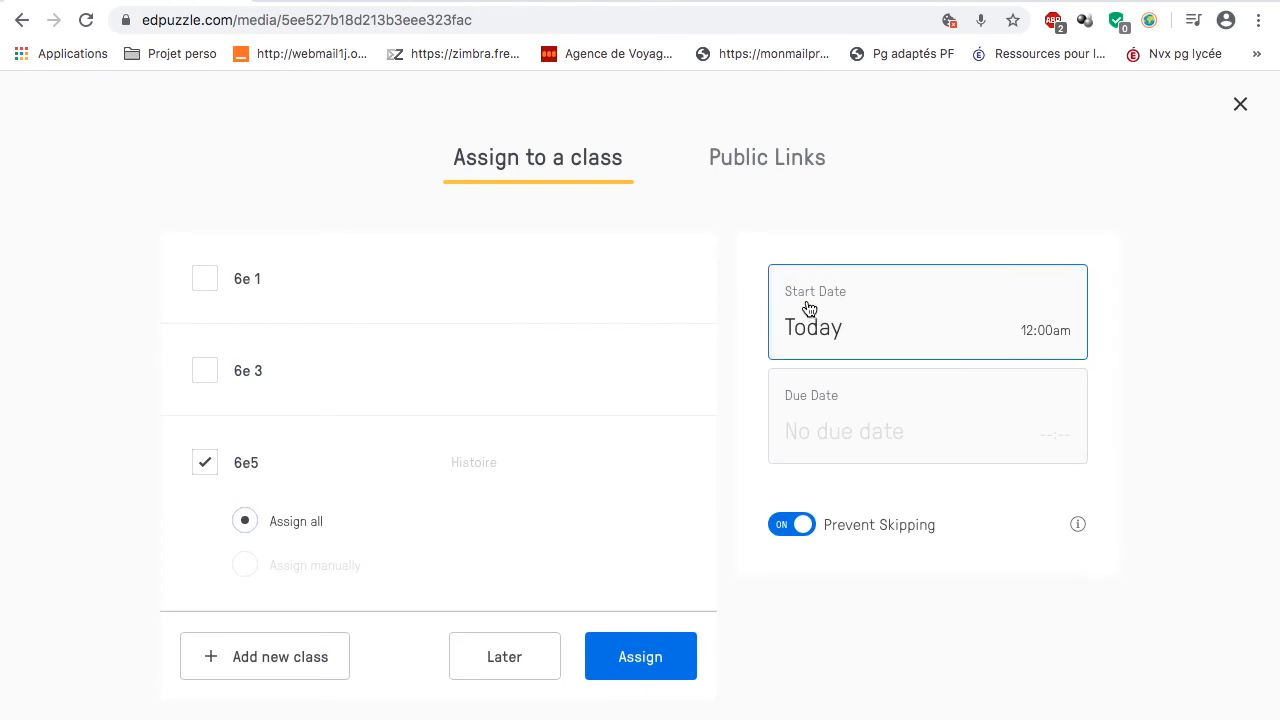
Step: Try June 20th as the assignment's start date and set it back to June 13th
{"action": "left_click", "coordinate": [882, 305]}
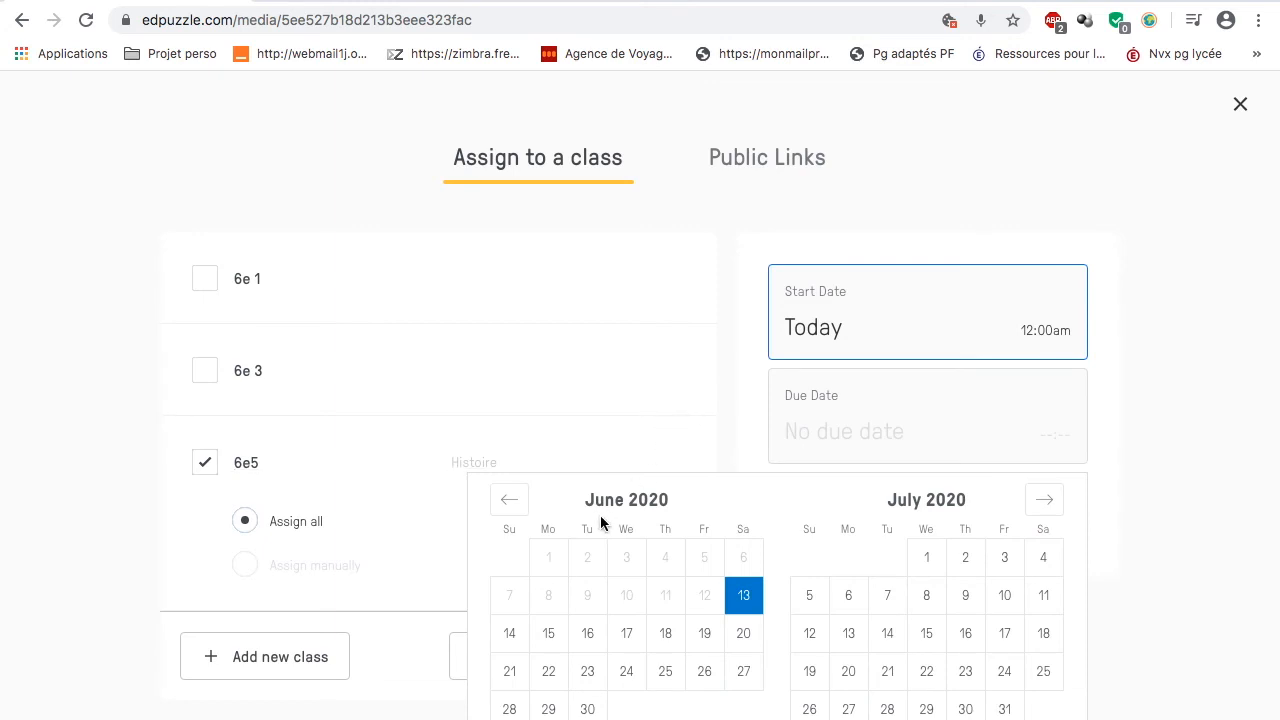
{"action": "left_click", "coordinate": [752, 641]}
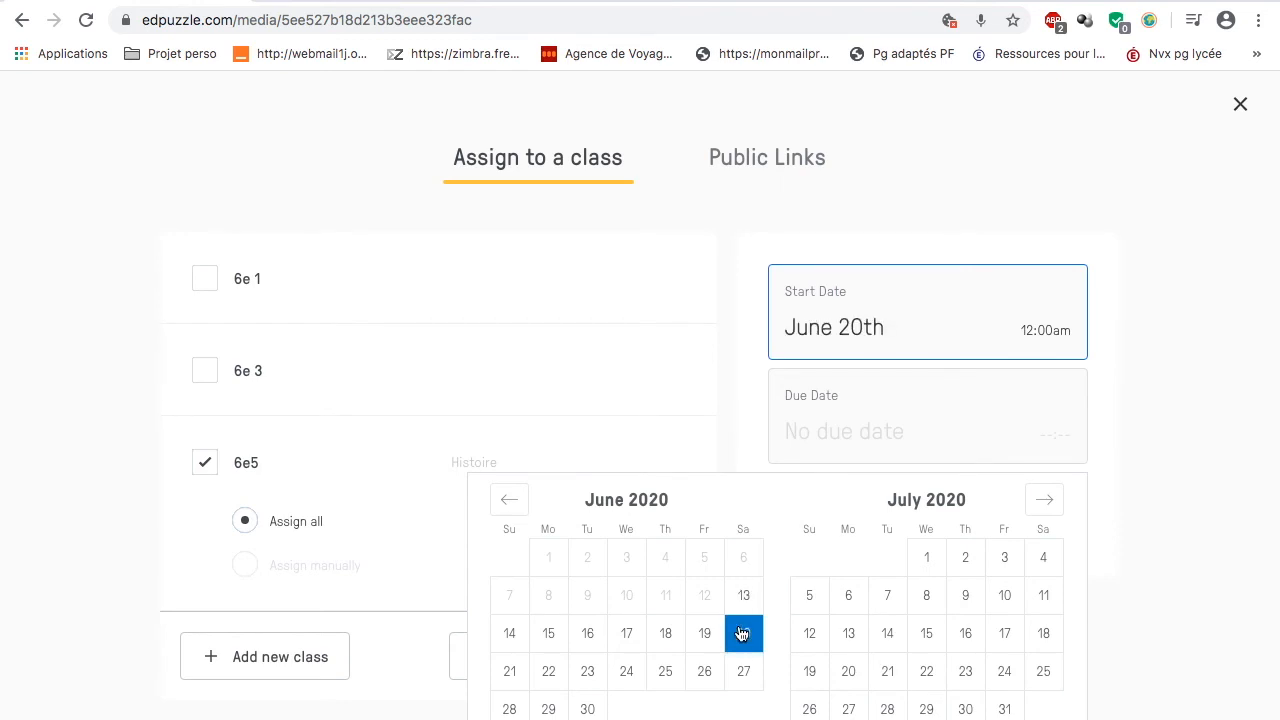
{"action": "left_click", "coordinate": [743, 600]}
Step: Set the assignment's due date to June 20th and assign the video to all of class 6e5
{"action": "left_click", "coordinate": [843, 437]}
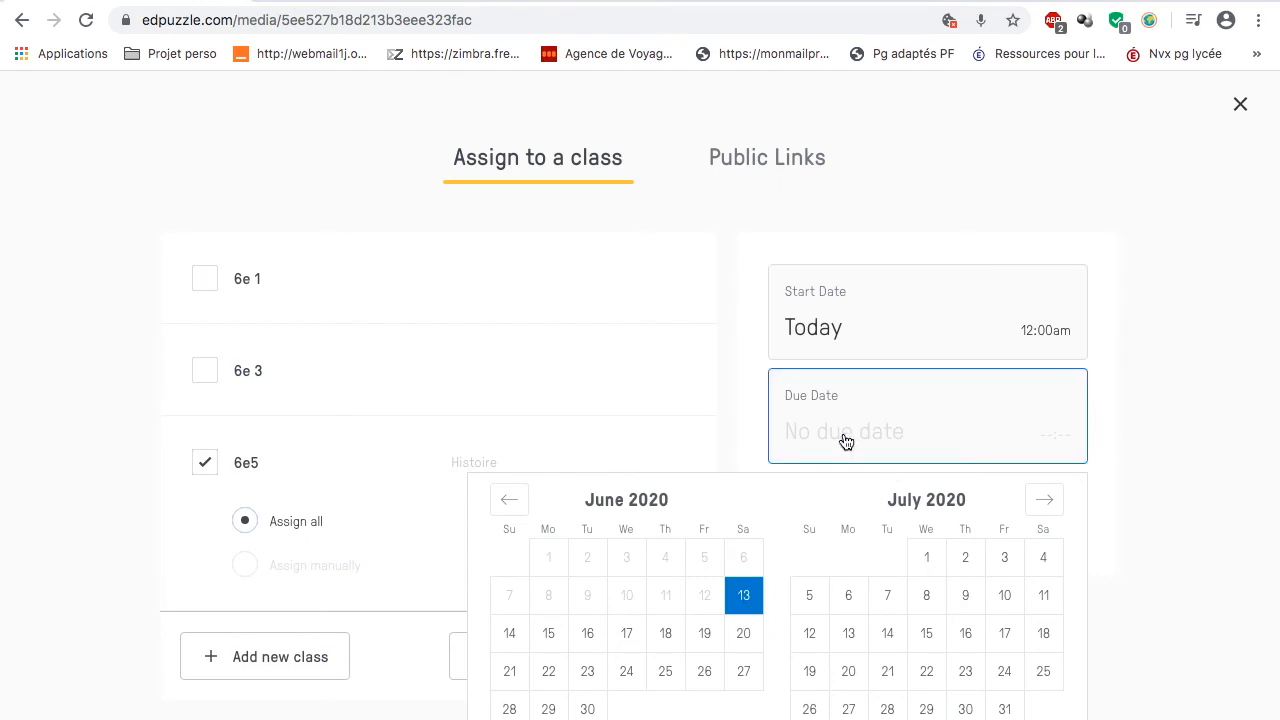
{"action": "left_click", "coordinate": [748, 638]}
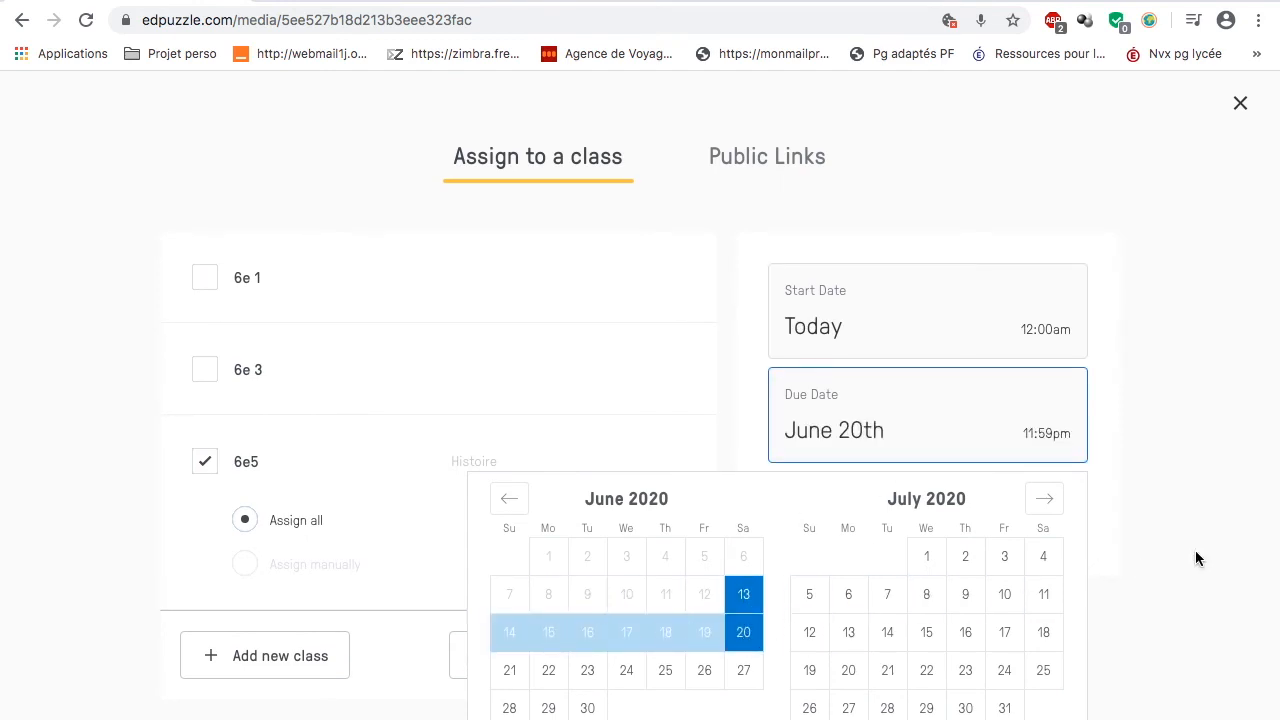
{"action": "scroll", "coordinate": [1195, 558], "scroll_direction": "down", "scroll_amount": 2}
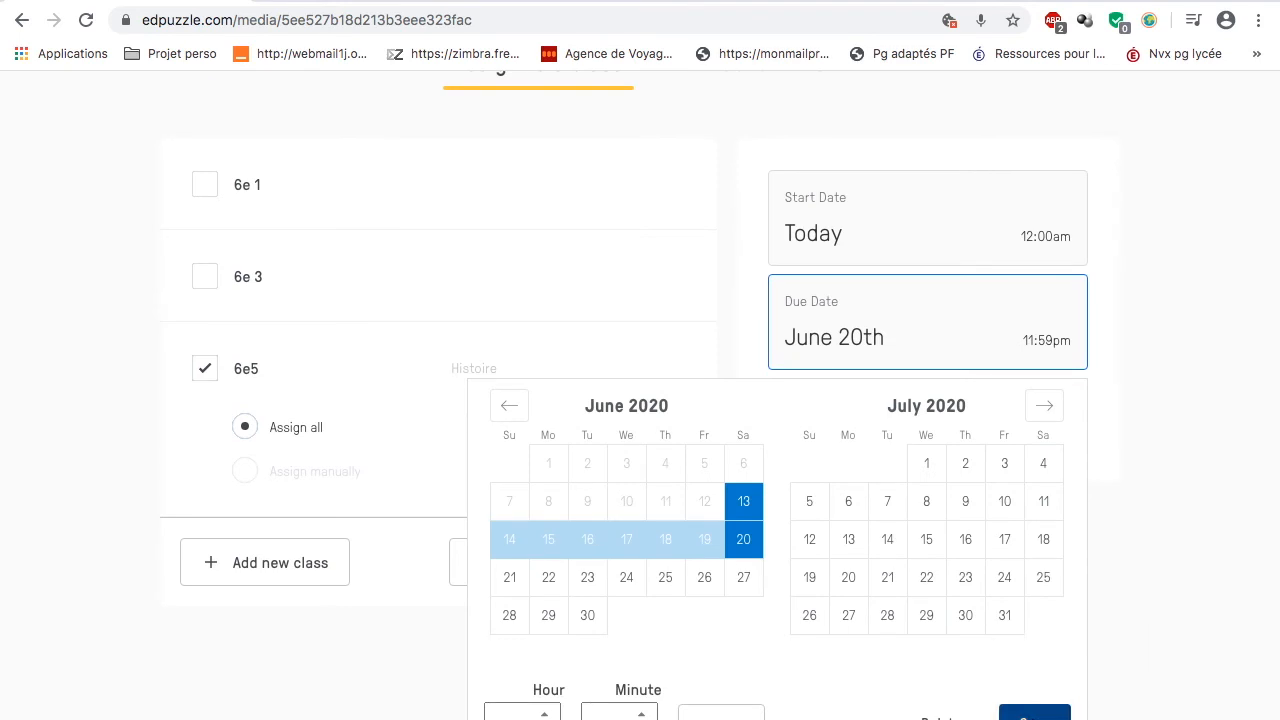
{"action": "left_click", "coordinate": [1035, 713]}
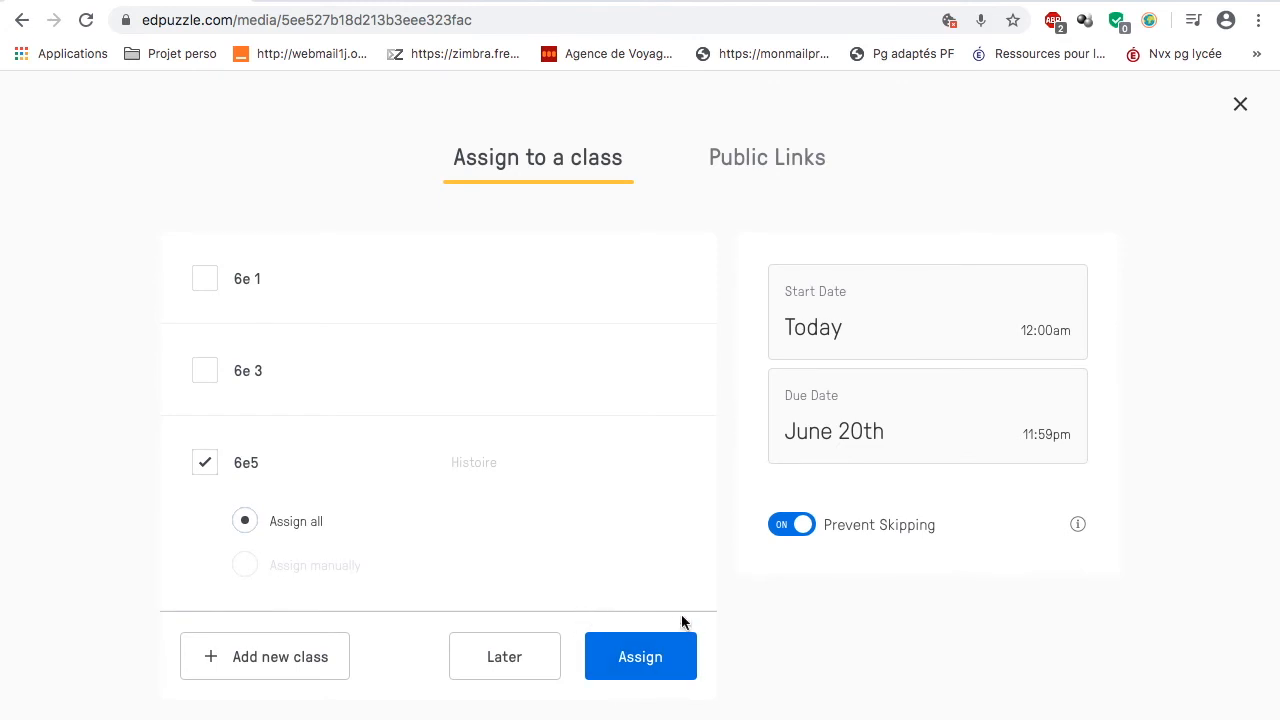
{"action": "left_click", "coordinate": [626, 662]}
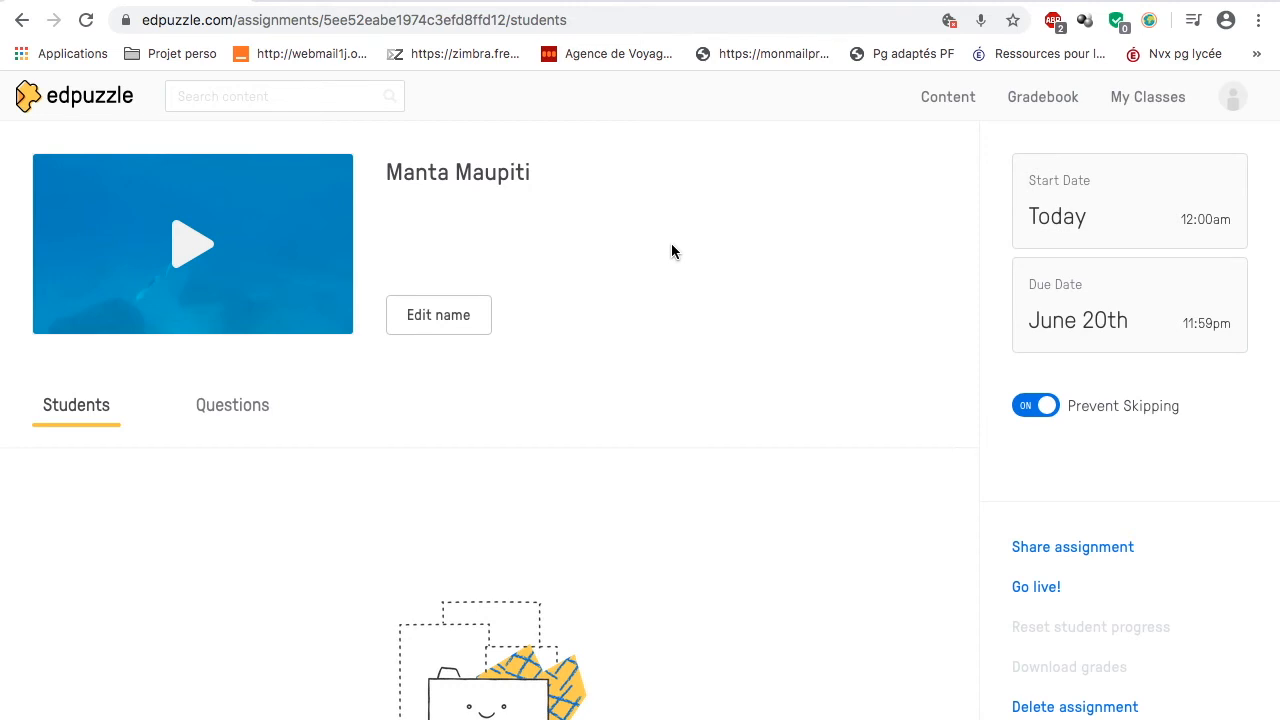
Step: Open class 6e5 and copy its student invitation link
{"action": "left_click", "coordinate": [1143, 97]}
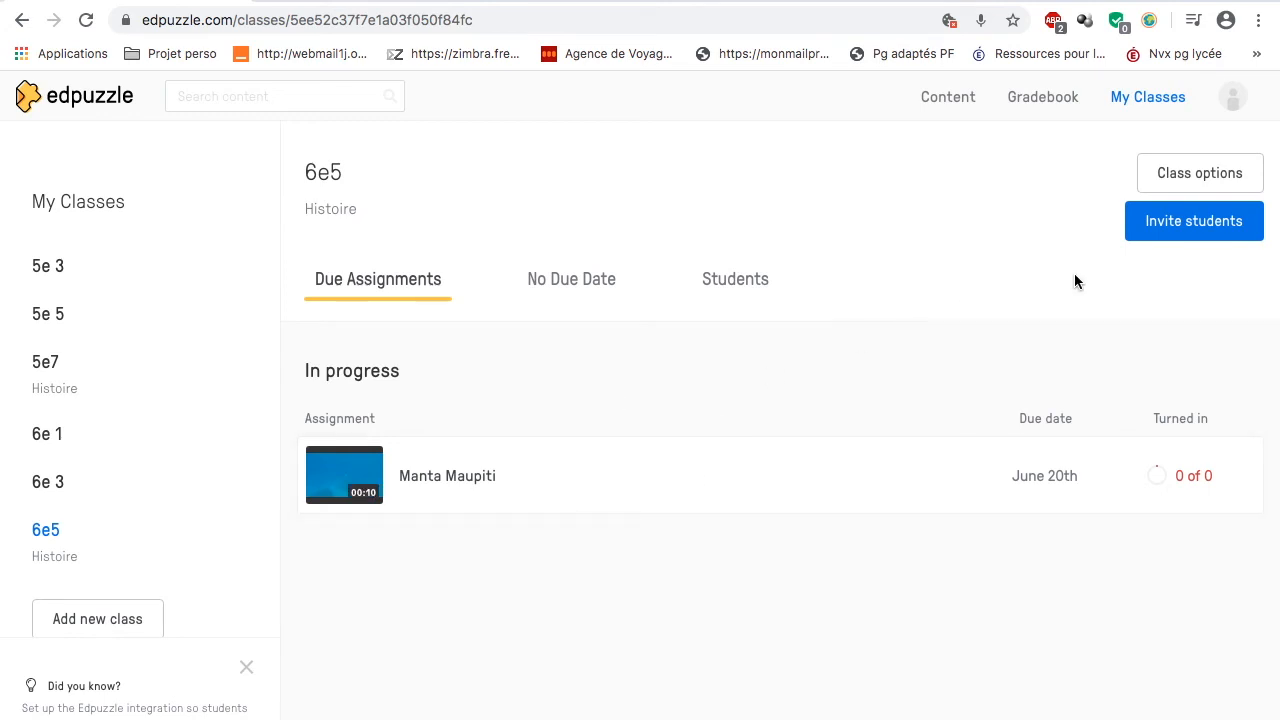
{"action": "left_click", "coordinate": [1205, 222]}
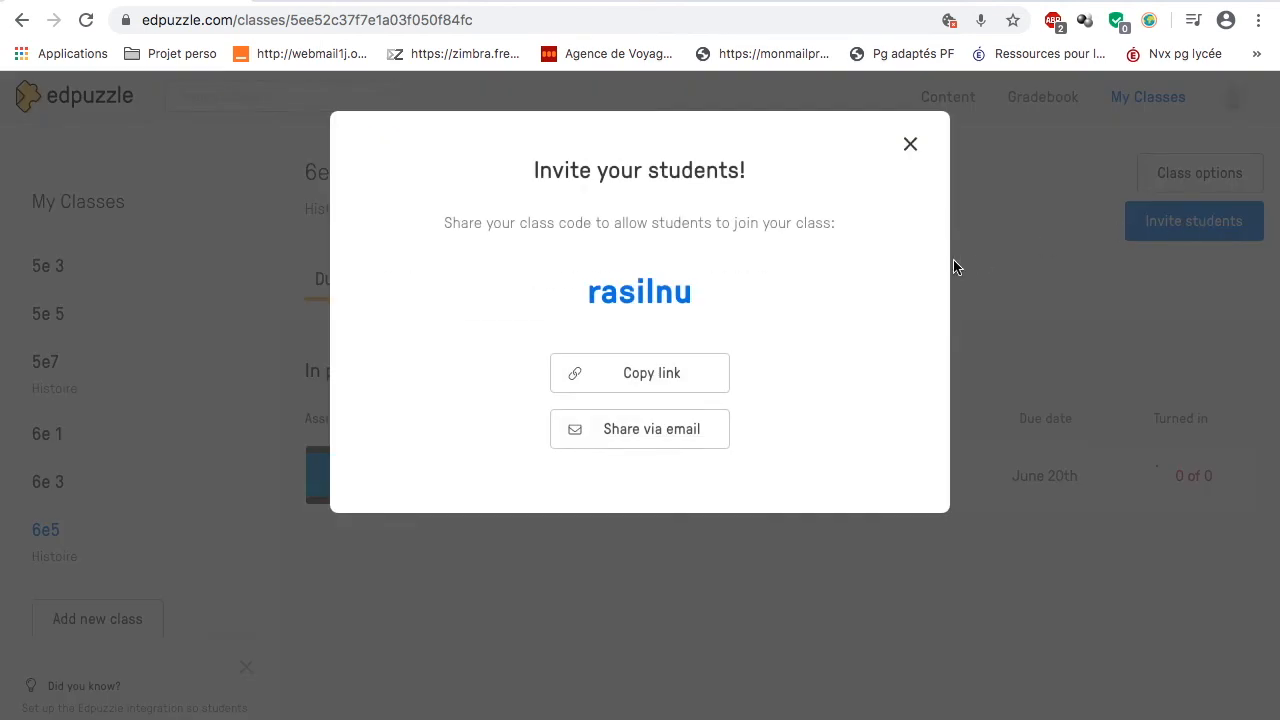
{"action": "left_click", "coordinate": [665, 378]}
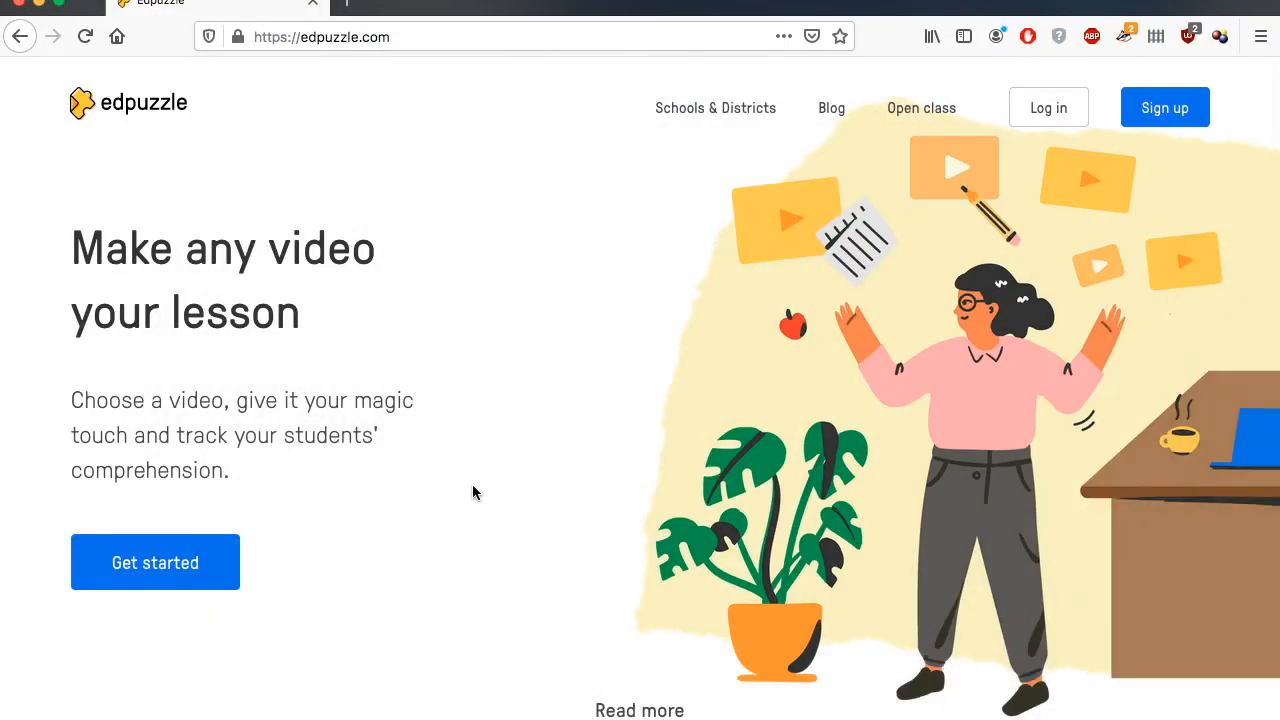
Step: In Firefox, begin a student sign-up with Edpuzzle and submit the class code for 6e5
{"action": "left_click", "coordinate": [125, 563]}
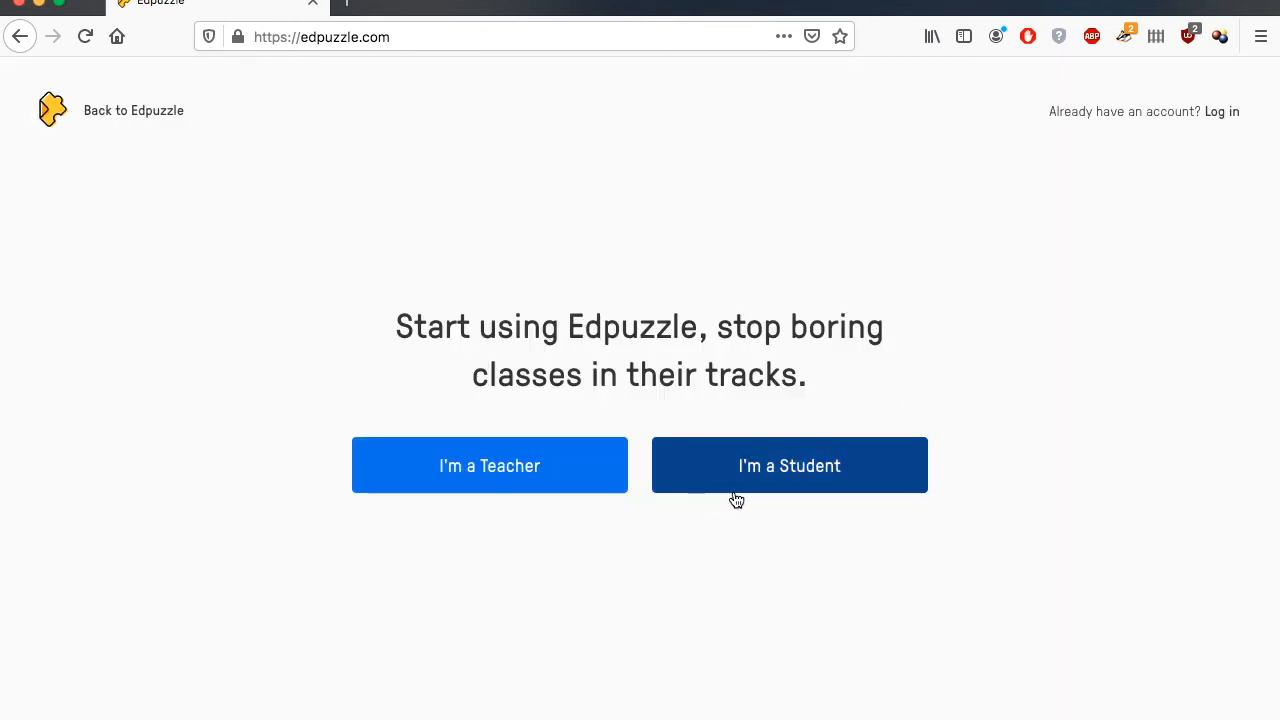
{"action": "left_click", "coordinate": [810, 478]}
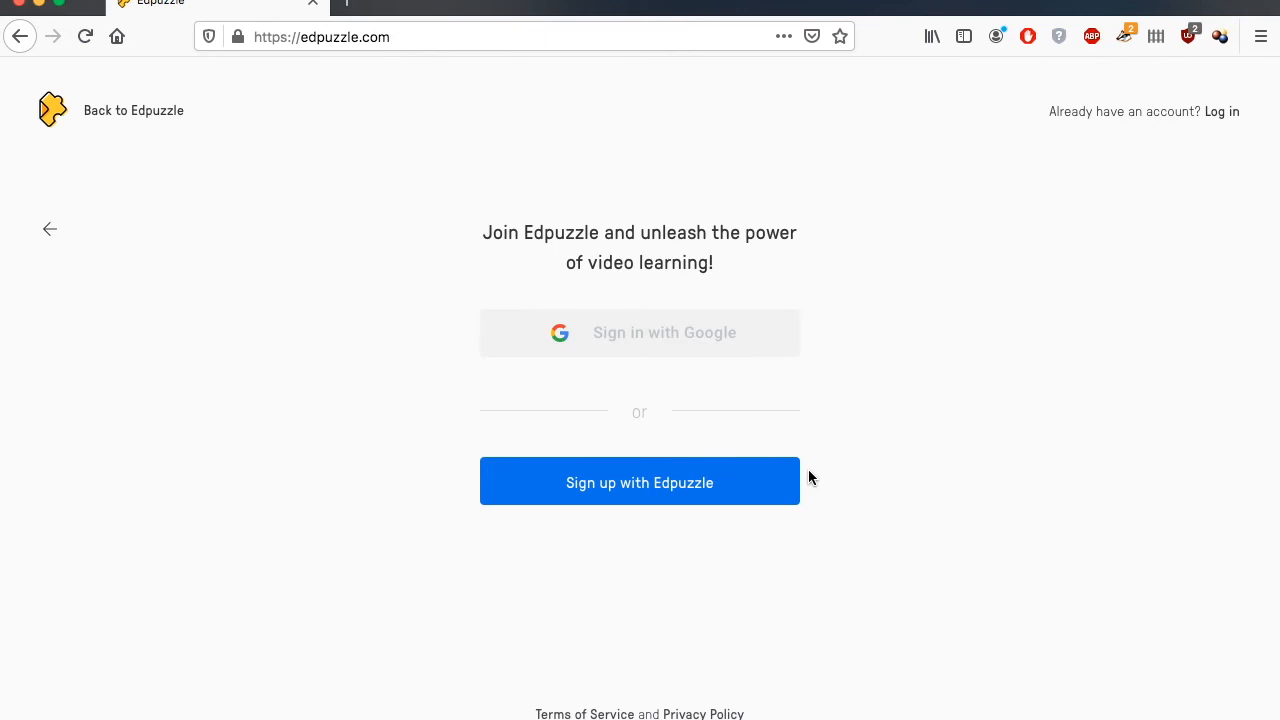
{"action": "left_click", "coordinate": [662, 484]}
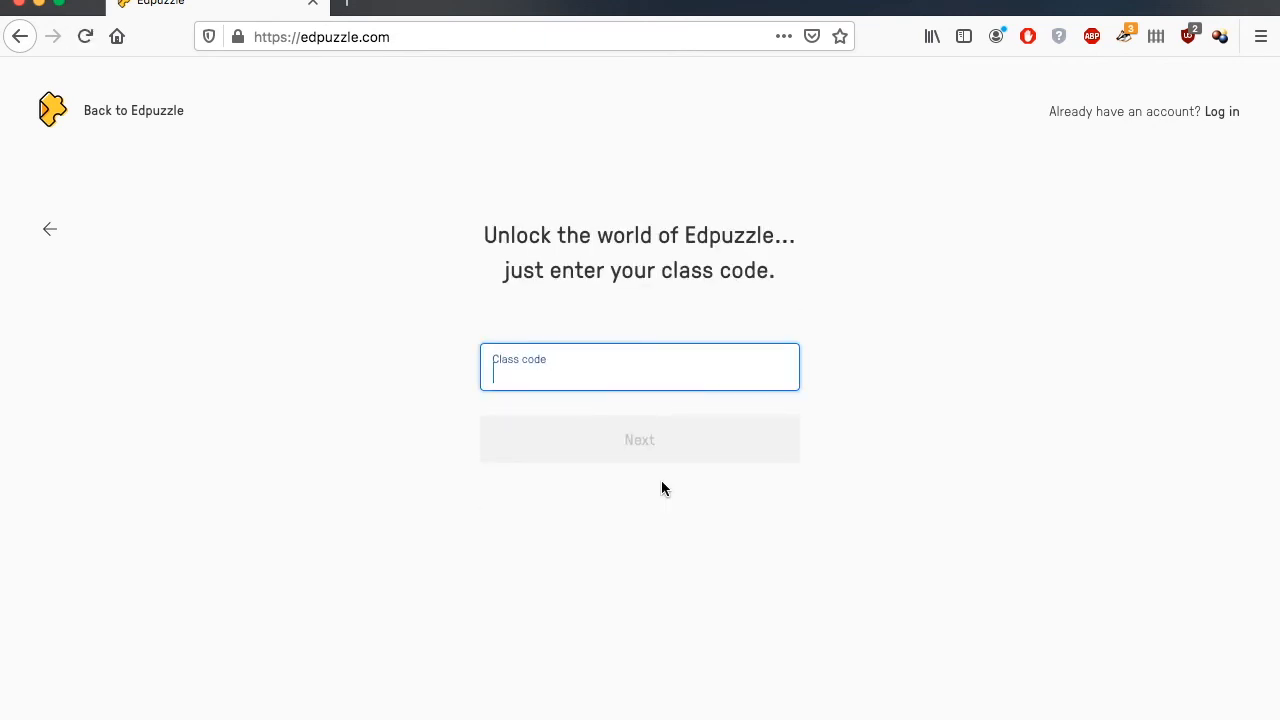
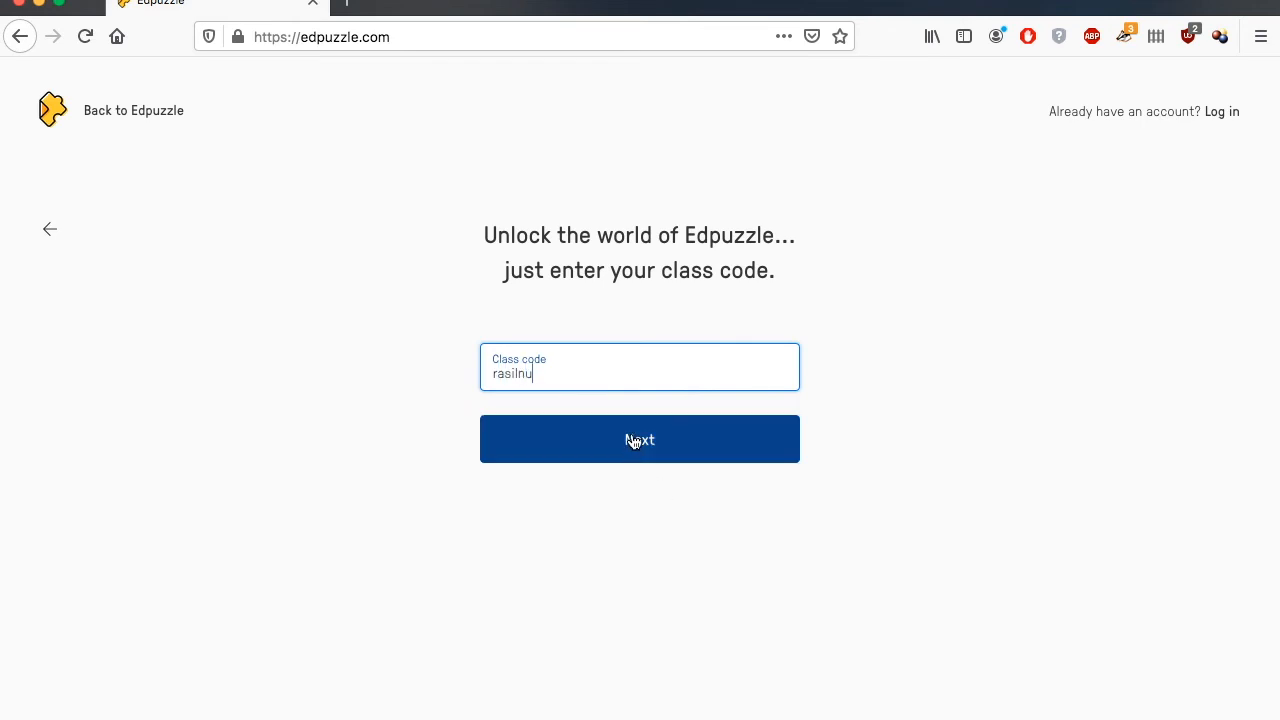
{"action": "left_click", "coordinate": [633, 441]}
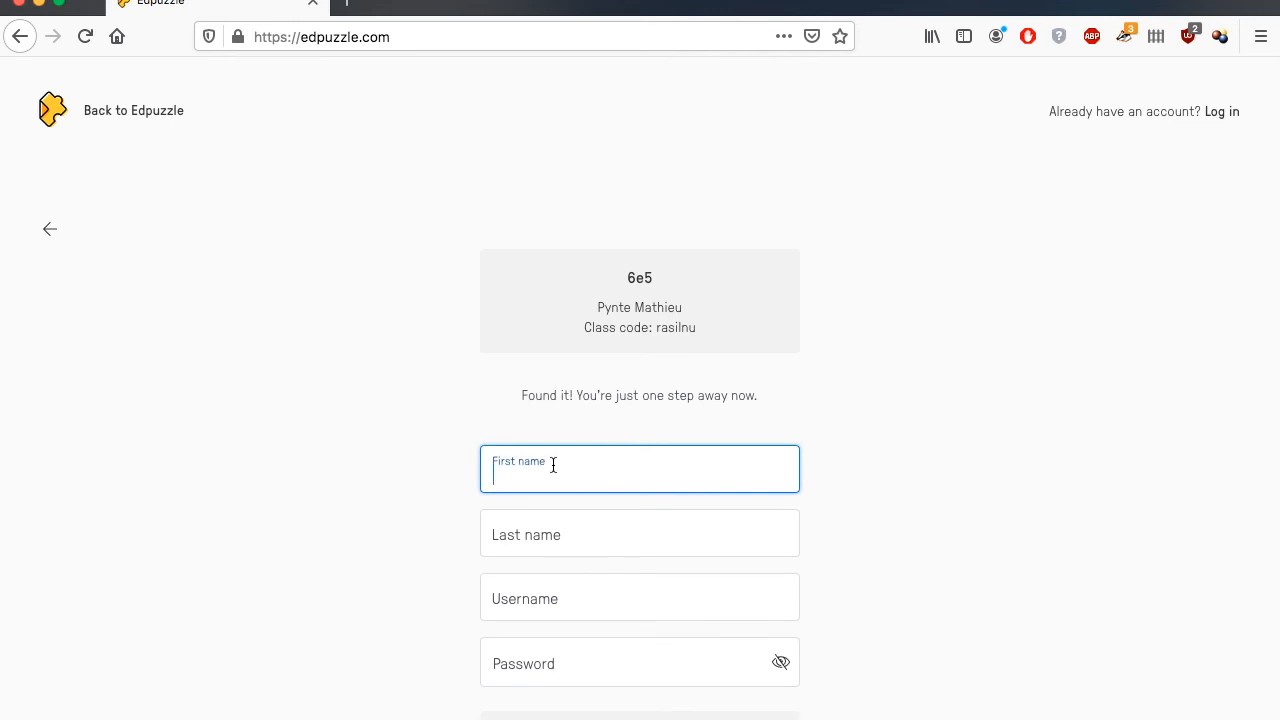
Step: Fill in the student's first name, last name, username and account password, and submit the registration
{"action": "left_click", "coordinate": [518, 532]}
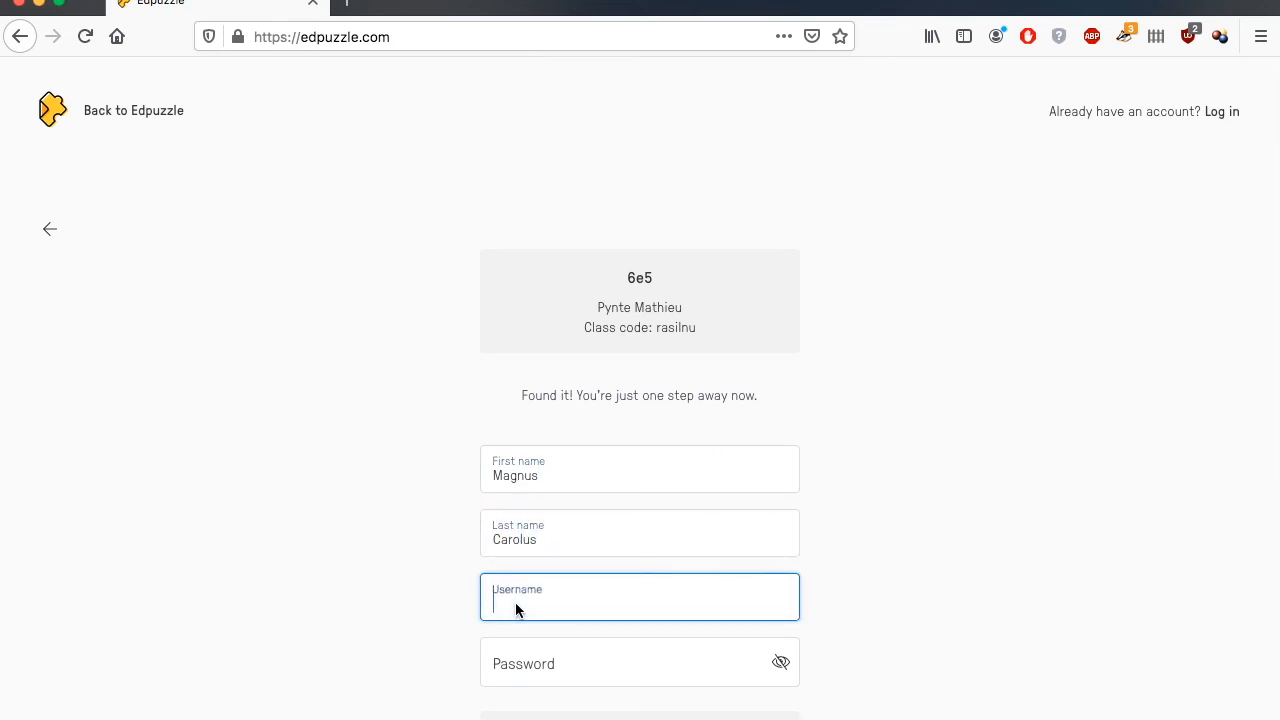
{"action": "type", "text": "Charlemagne98700"}
{"action": "left_click", "coordinate": [549, 663]}
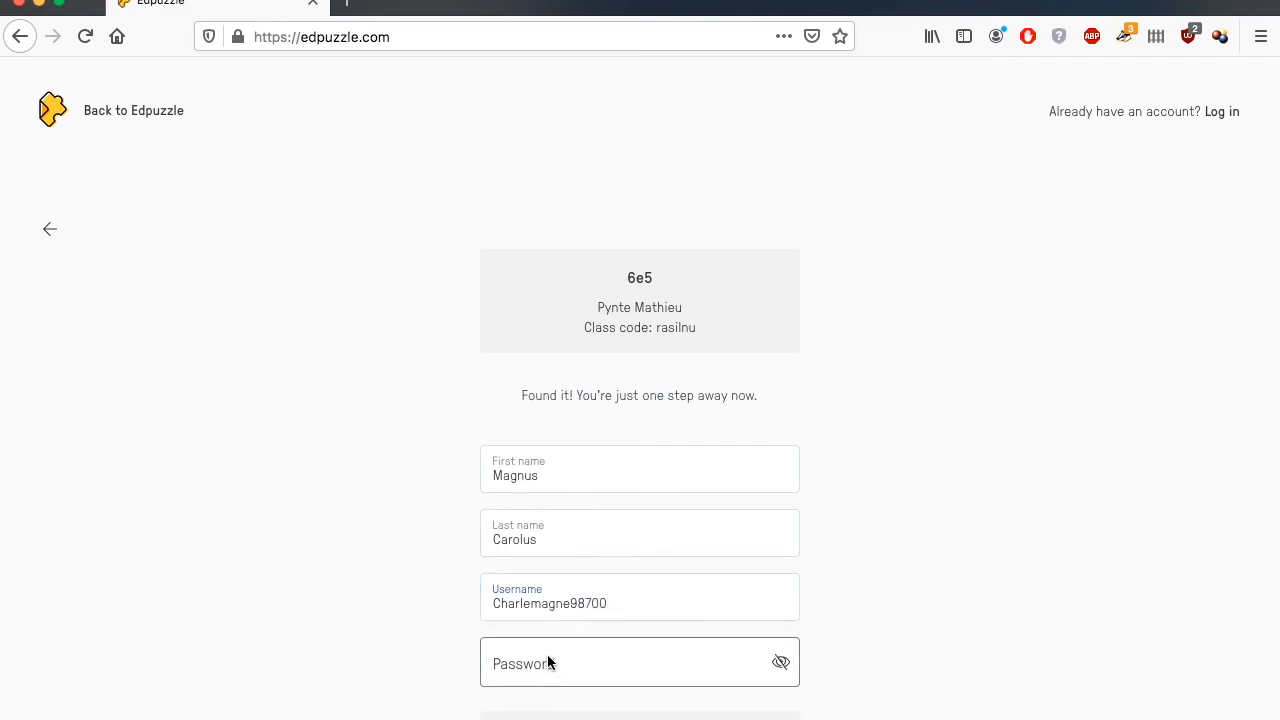
{"action": "type", "text": "••"}
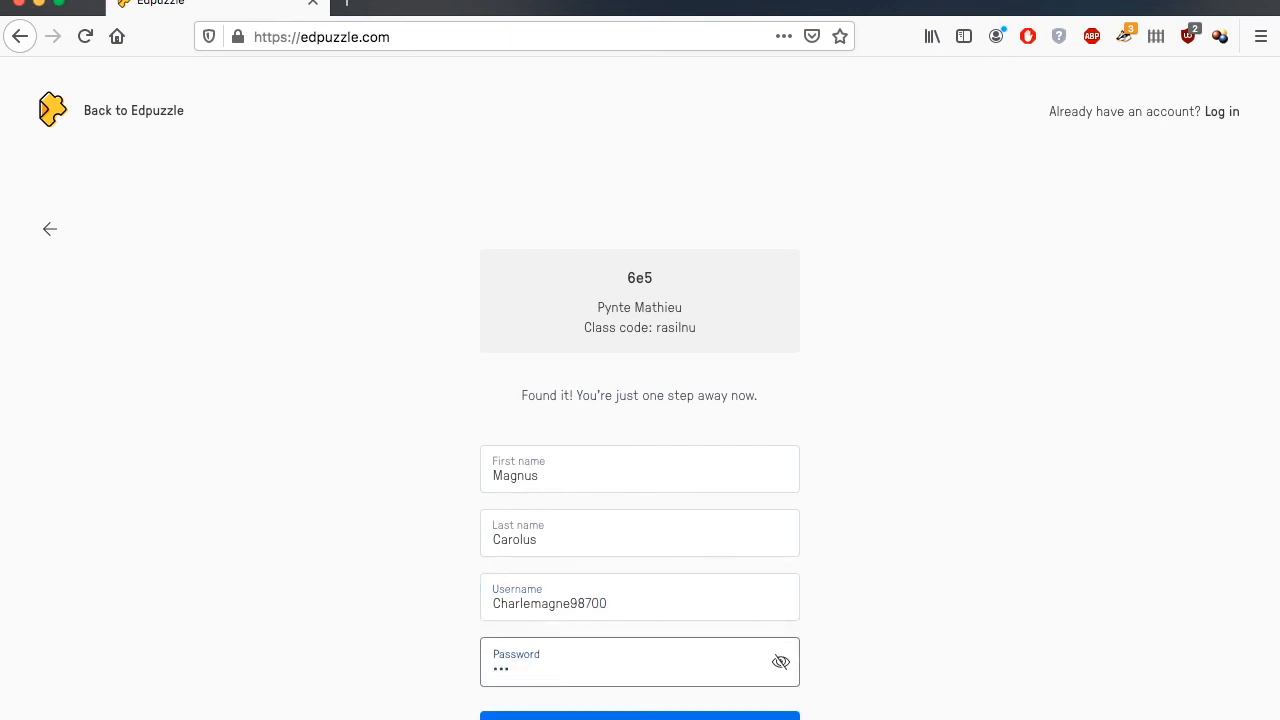
{"action": "scroll", "coordinate": [566, 689], "scroll_direction": "down", "scroll_amount": 1}
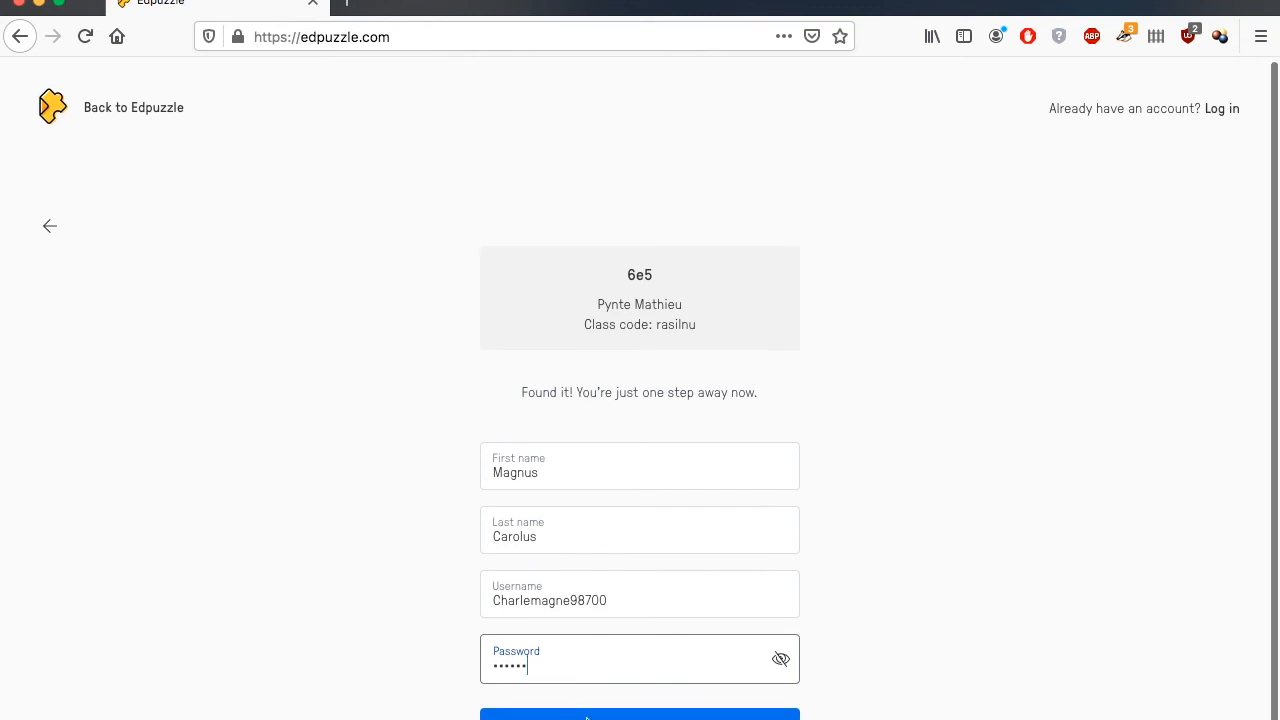
{"action": "key", "text": "Return"}
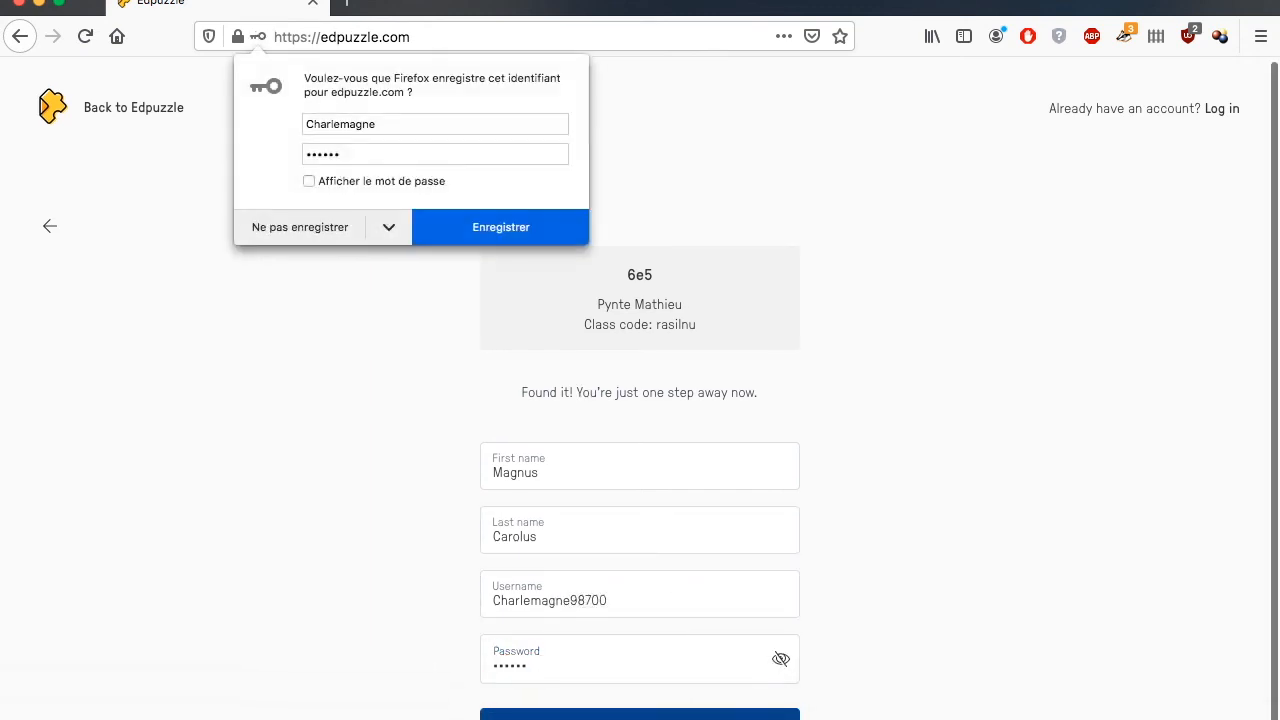
Step: Decline saving the login in Firefox, open the Manta Maupiti assignment and start its video
{"action": "left_click", "coordinate": [281, 227]}
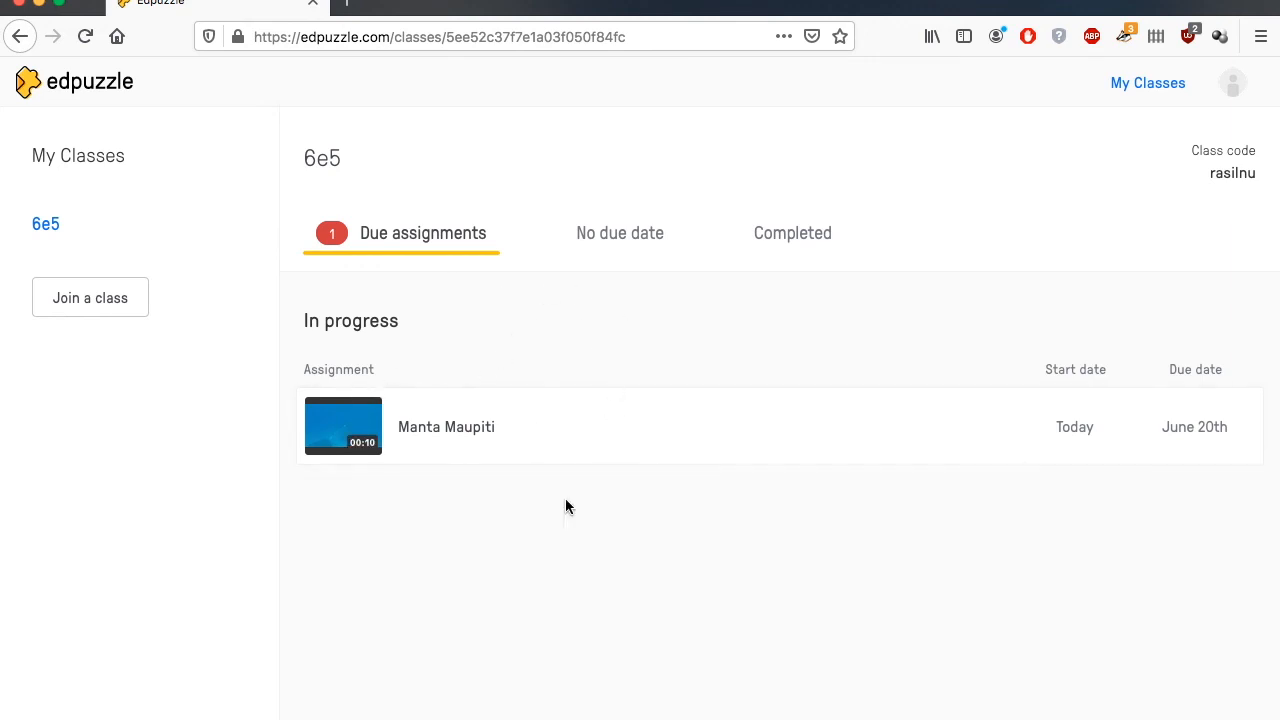
{"action": "left_click", "coordinate": [470, 427]}
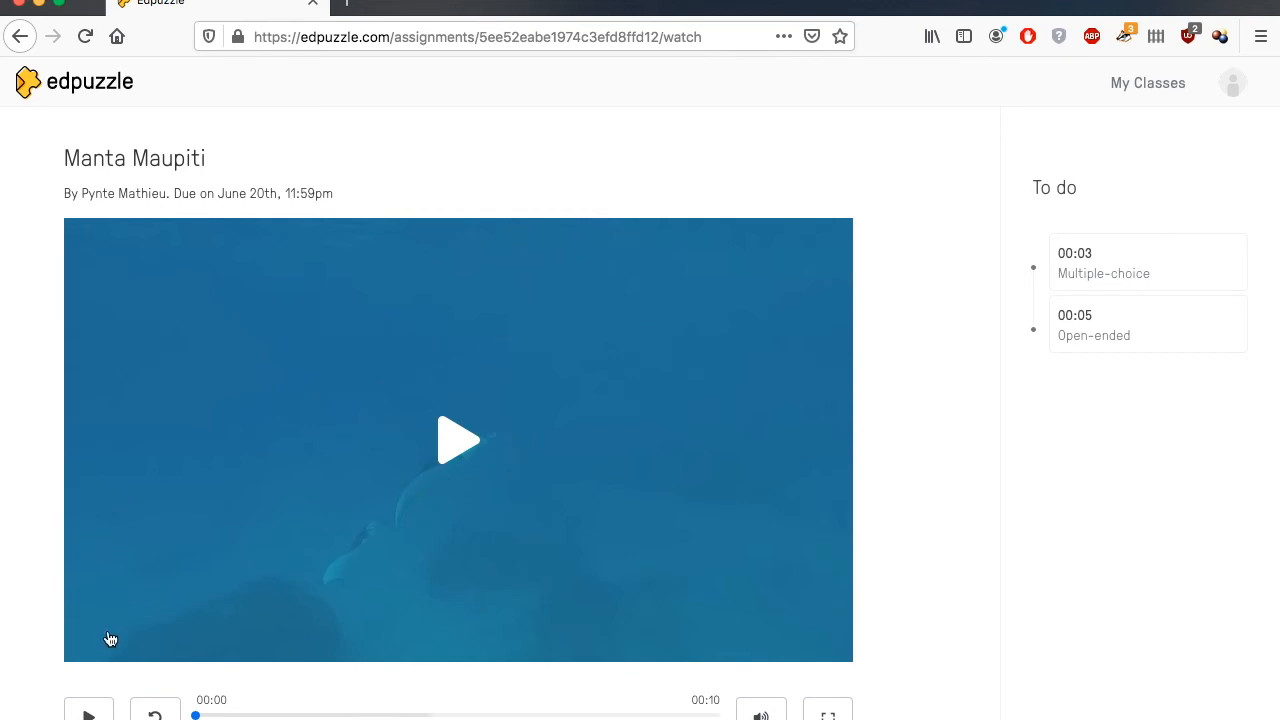
{"action": "left_click", "coordinate": [95, 712]}
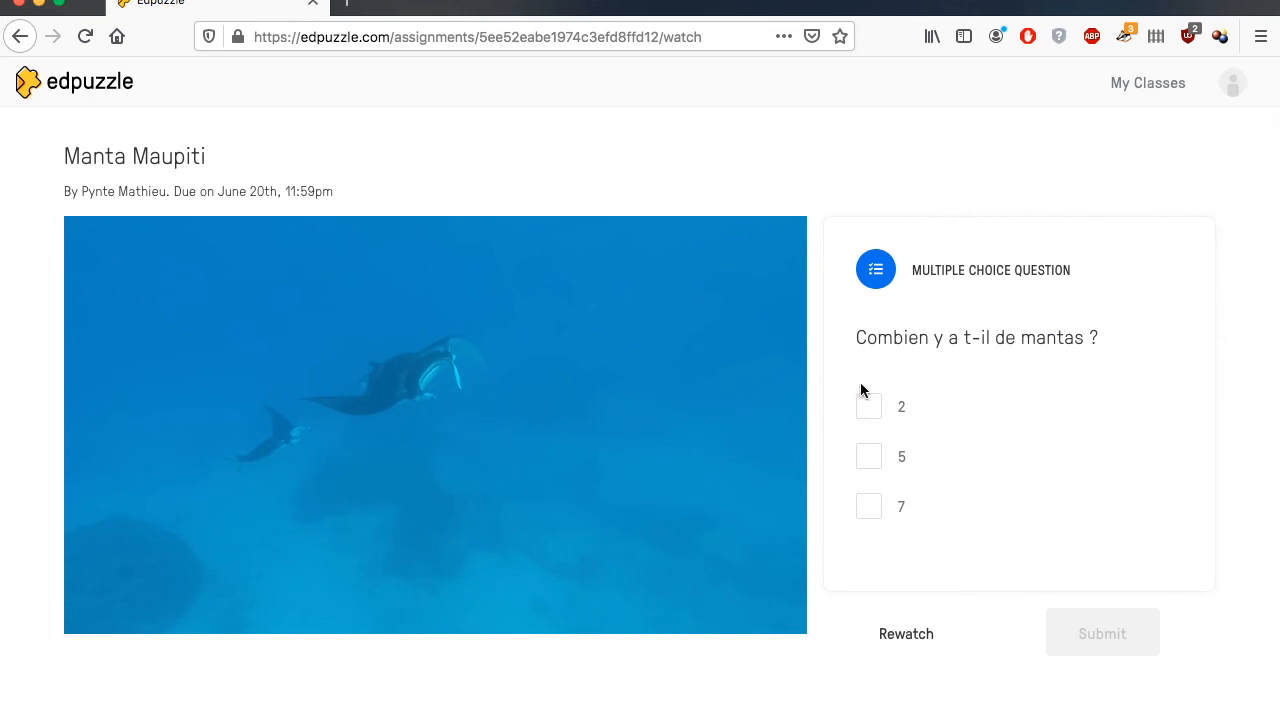
Step: Answer the multiple-choice question "Combien y a t-il de mantas ?" with 2, submit it and continue the video
{"action": "left_click", "coordinate": [875, 416]}
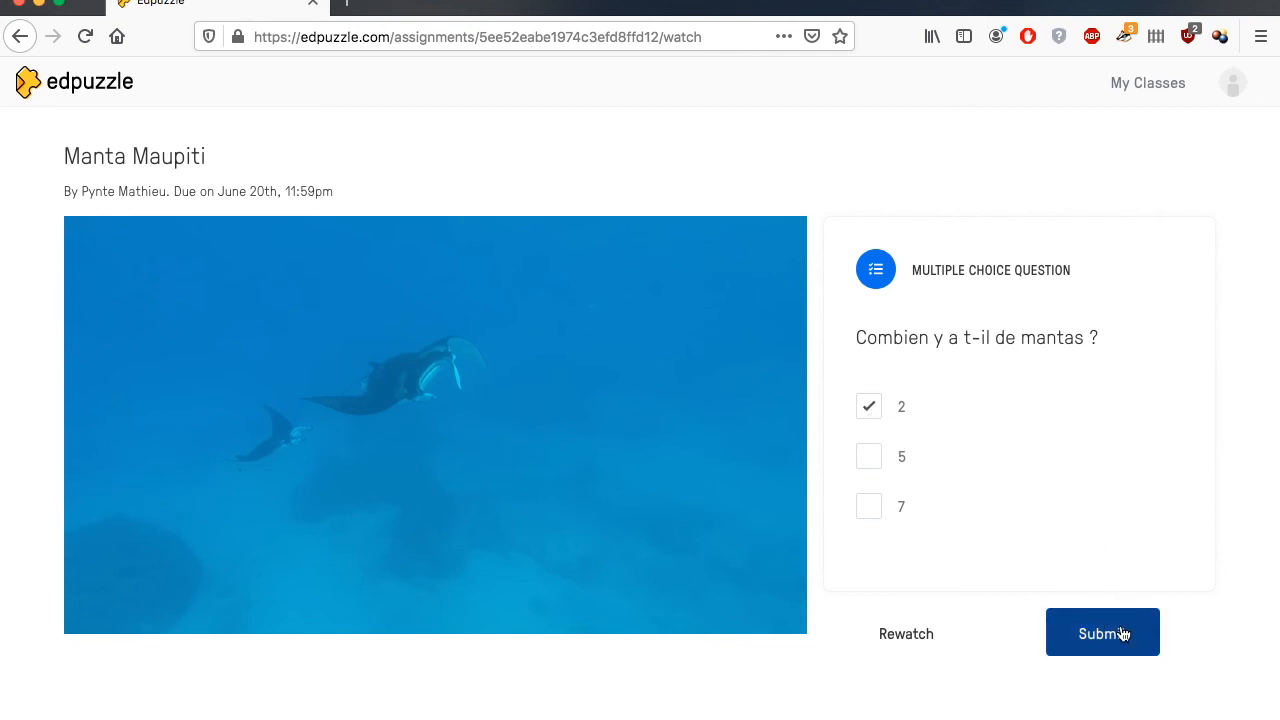
{"action": "left_click", "coordinate": [1085, 635]}
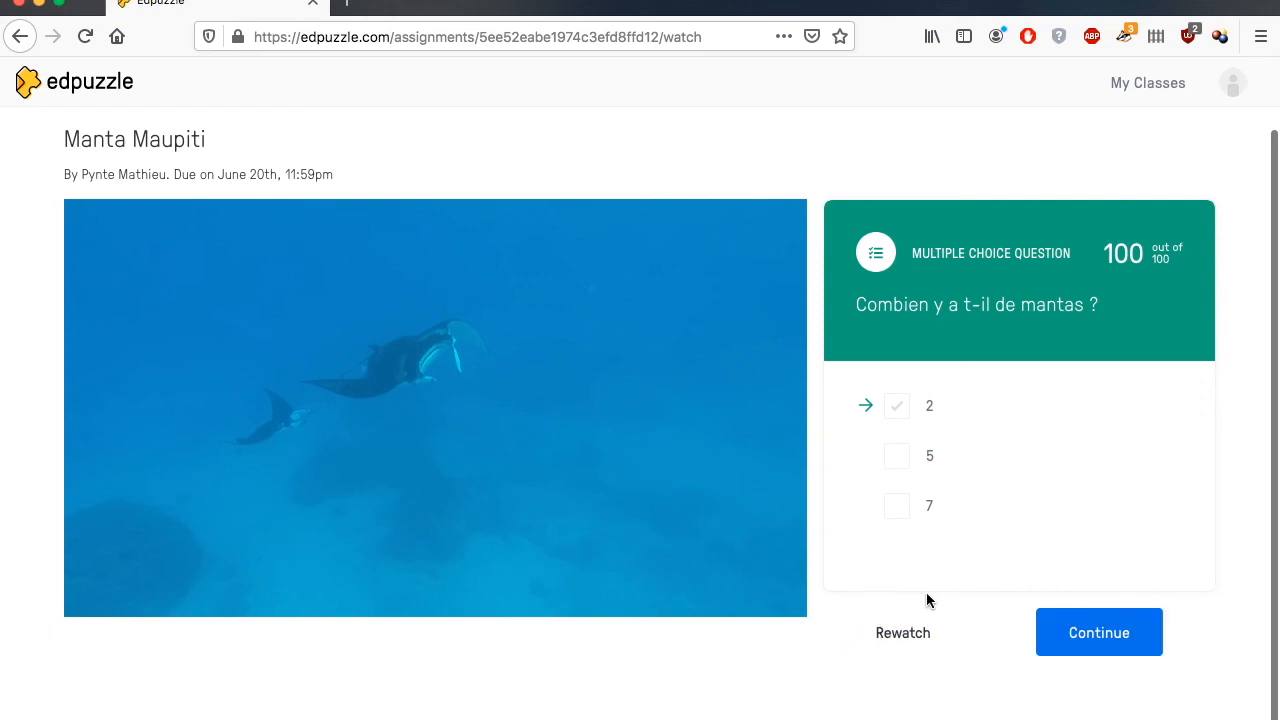
{"action": "left_click", "coordinate": [1090, 640]}
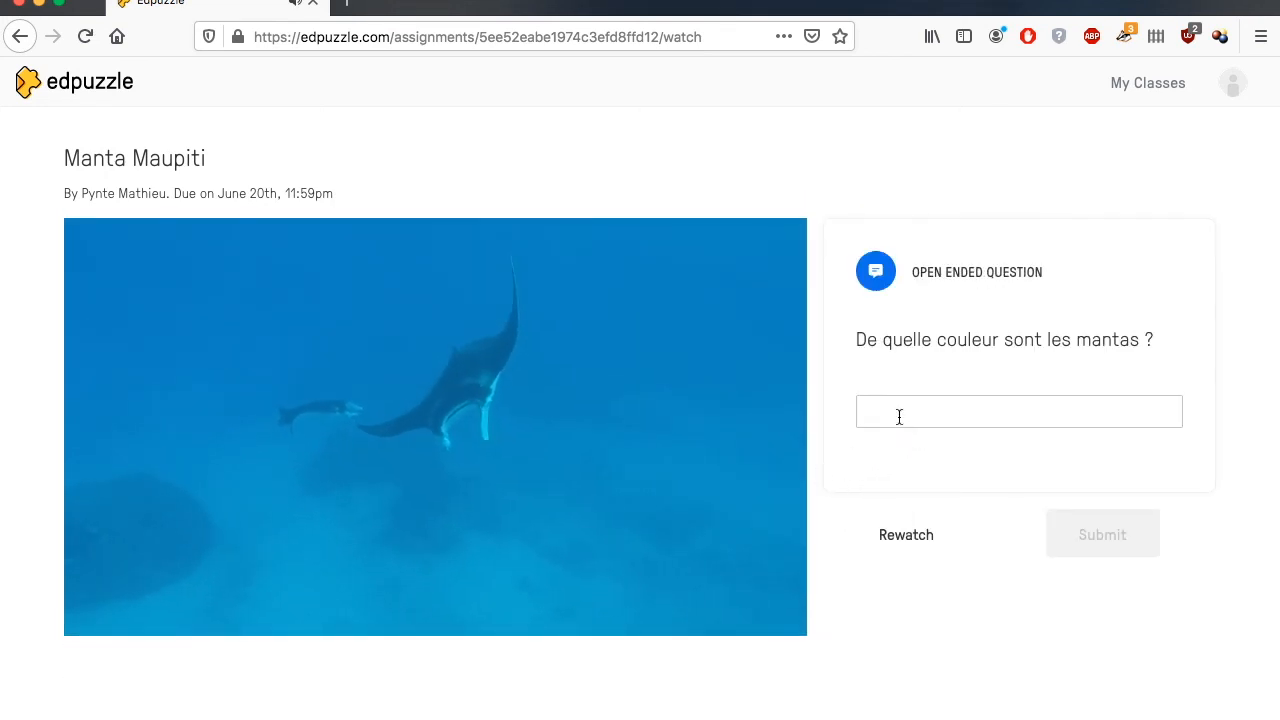
Step: Answer the open-ended question "De quelle couleur sont les mantas ?" with "noir blanc" and submit it
{"action": "type", "text": "no"}
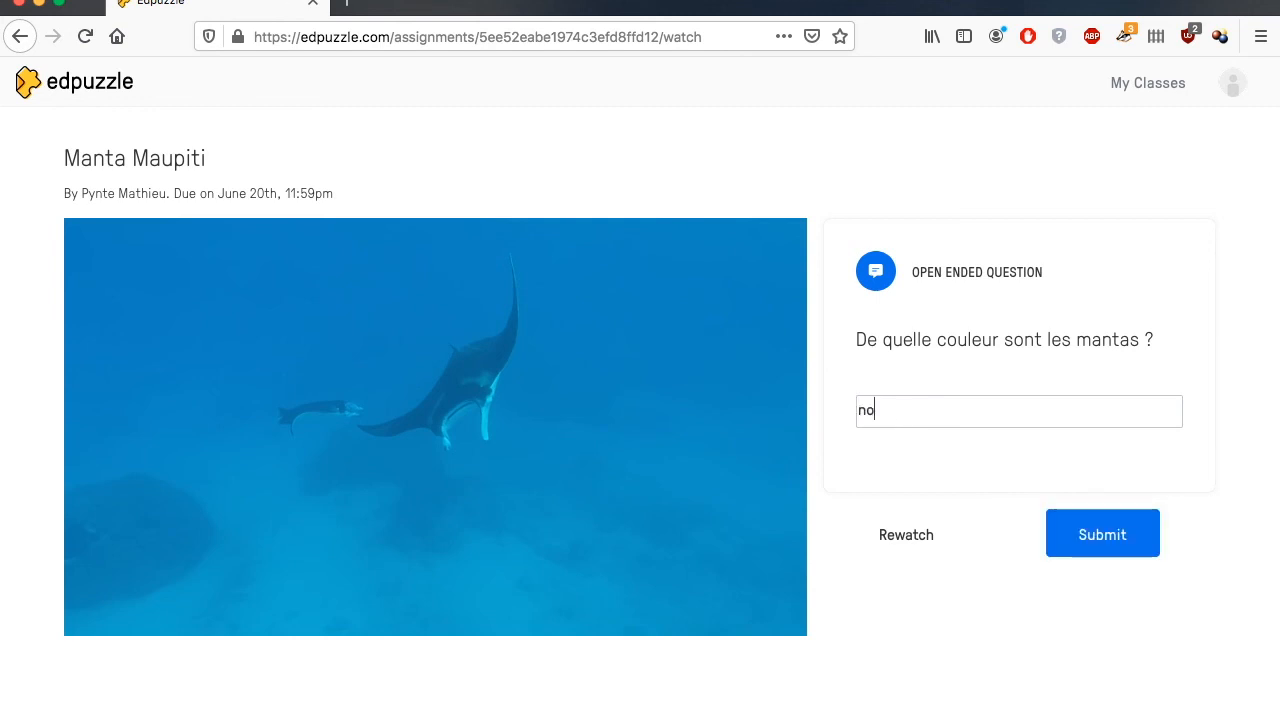
{"action": "type", "text": "ir blanche"}
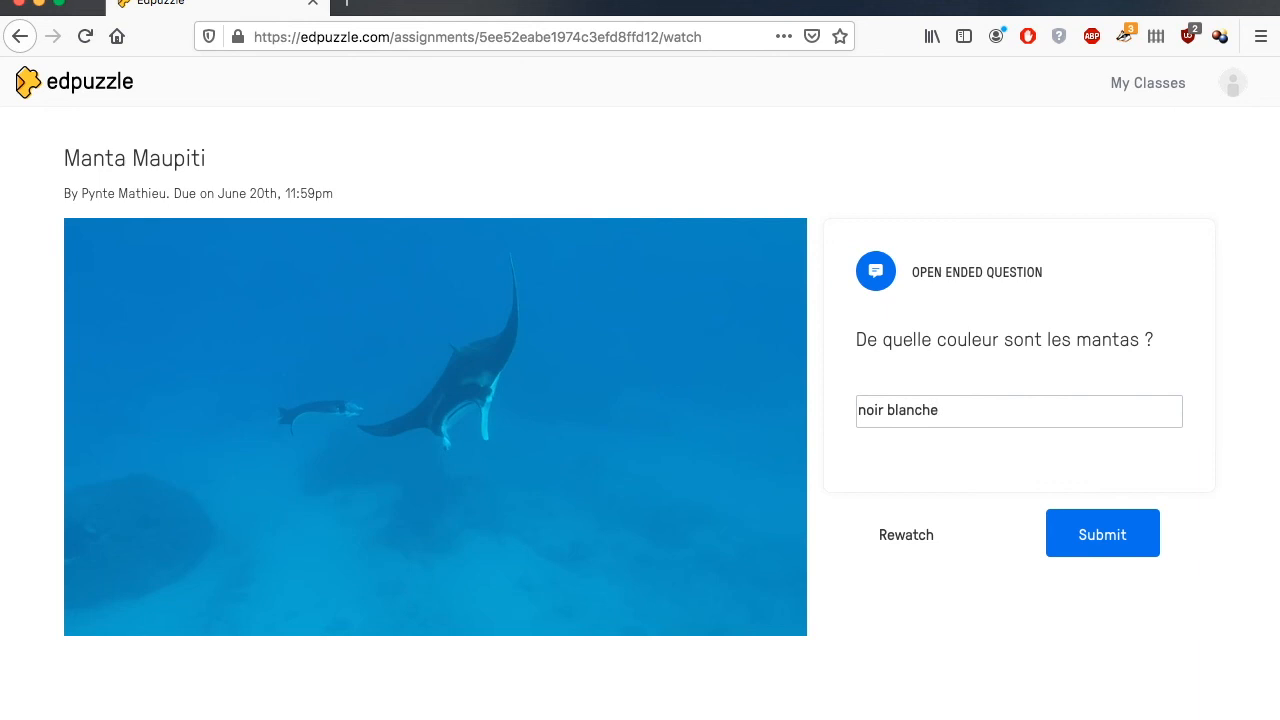
{"action": "key", "text": "BackSpace"}
{"action": "key", "text": "BackSpace"}
{"action": "left_click", "coordinate": [1077, 532]}
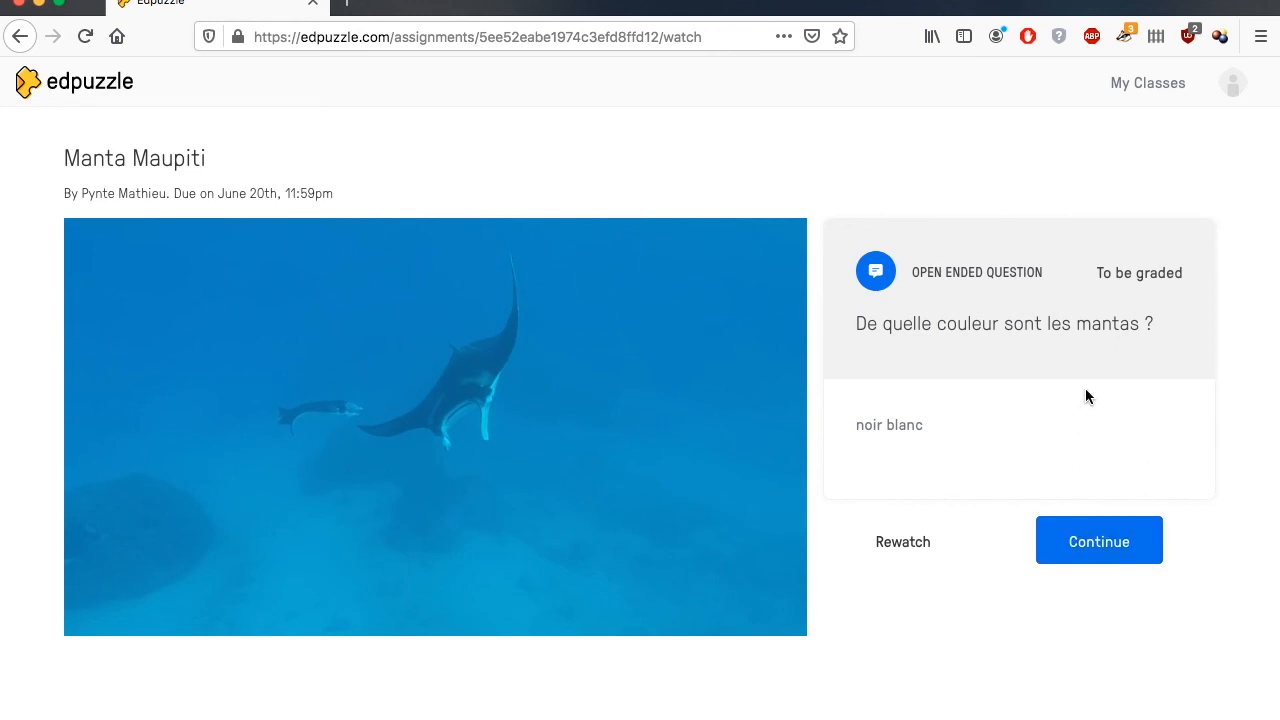
Step: Continue the video to its end and show the student's assignment results
{"action": "left_click", "coordinate": [1084, 543]}
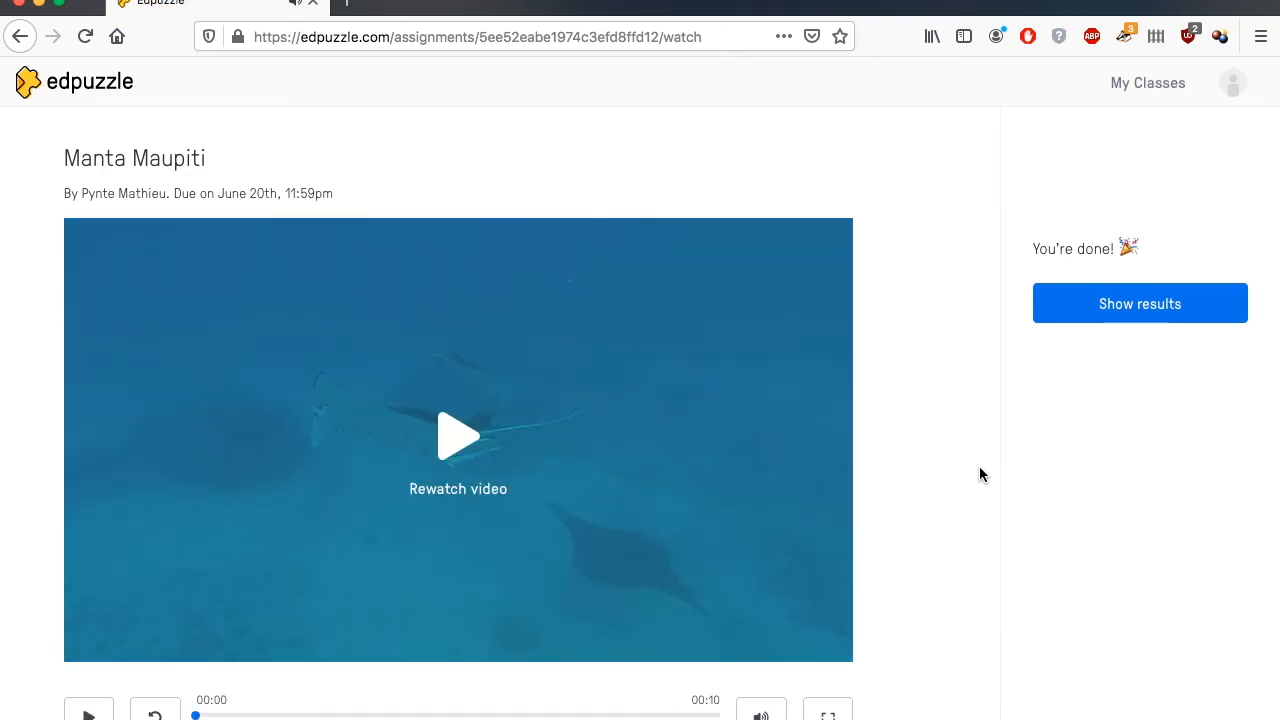
{"action": "scroll", "coordinate": [979, 466], "scroll_direction": "down", "scroll_amount": 1}
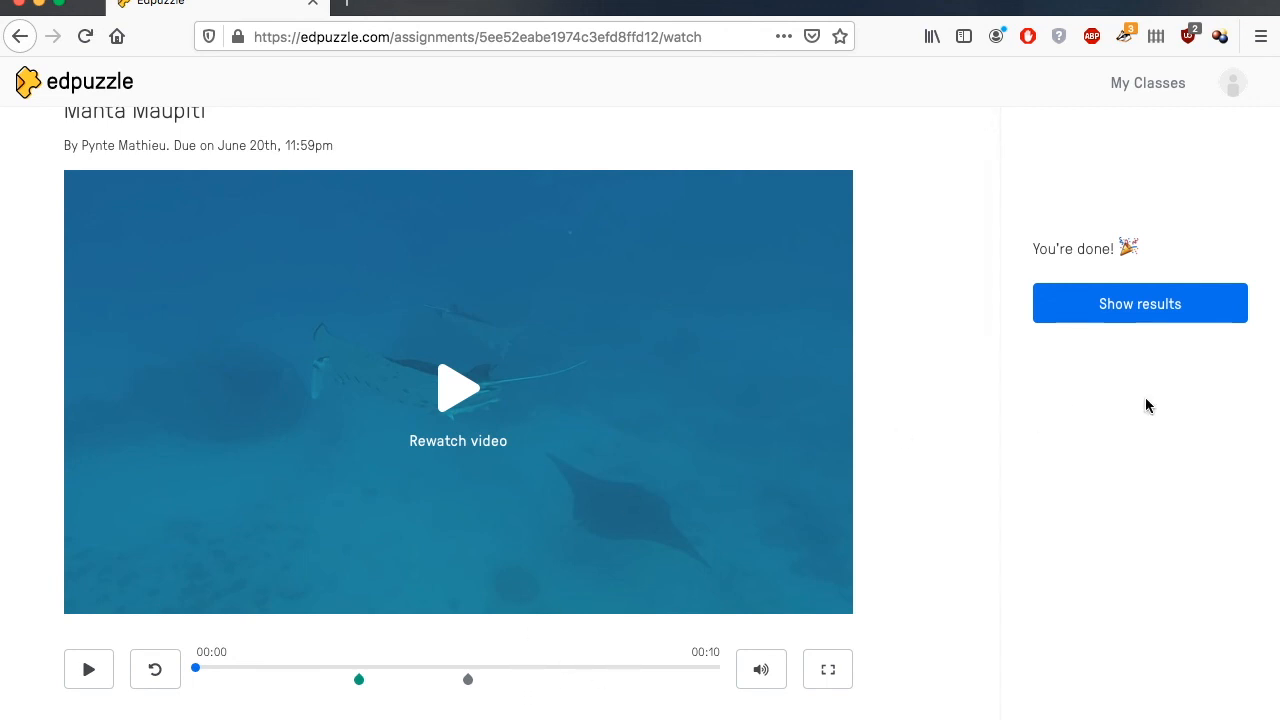
{"action": "left_click", "coordinate": [1112, 305]}
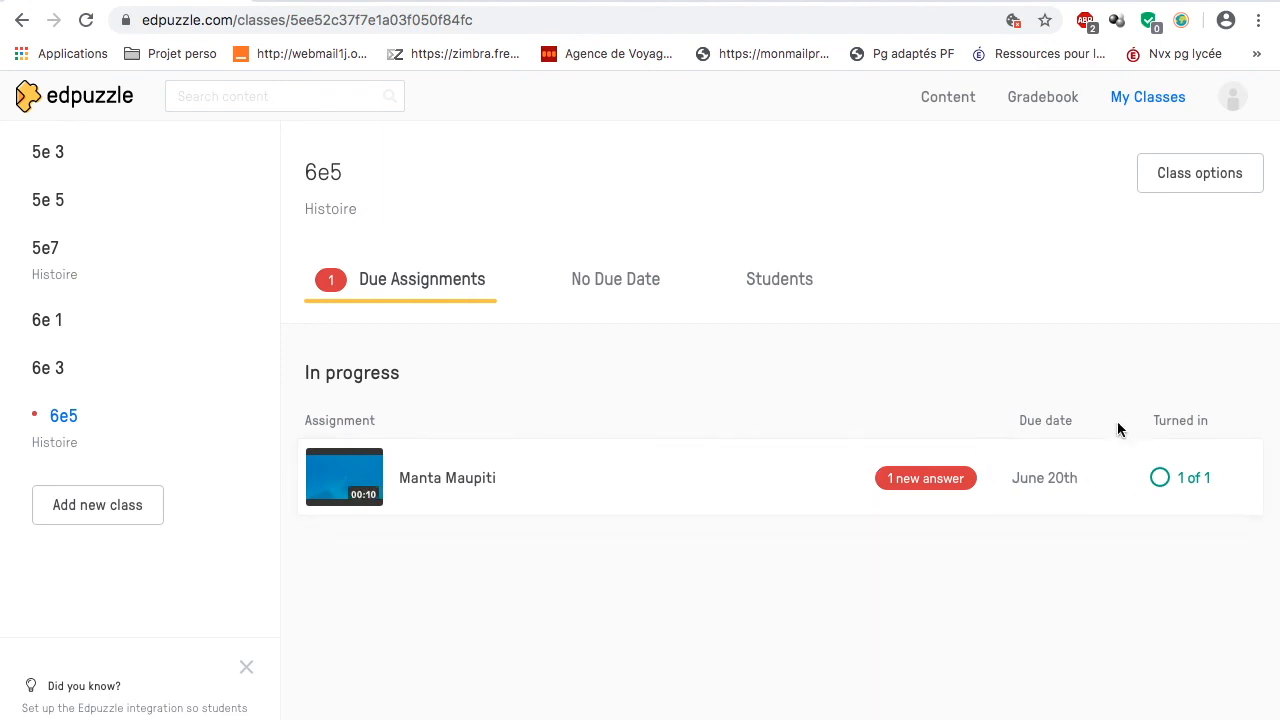
Step: In the teacher's Chrome session, open the Manta Maupiti assignment from class 6e5 and examine the student's progress and answers
{"action": "left_click", "coordinate": [726, 486]}
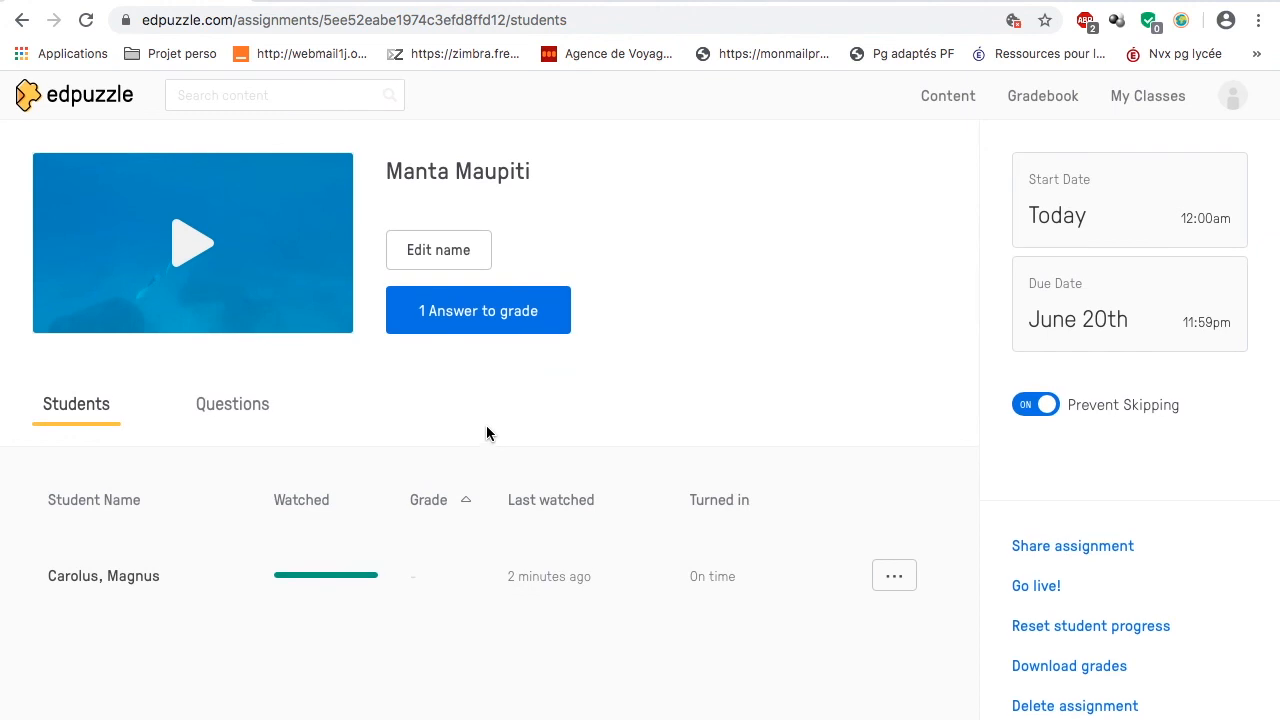
{"action": "left_click", "coordinate": [241, 584]}
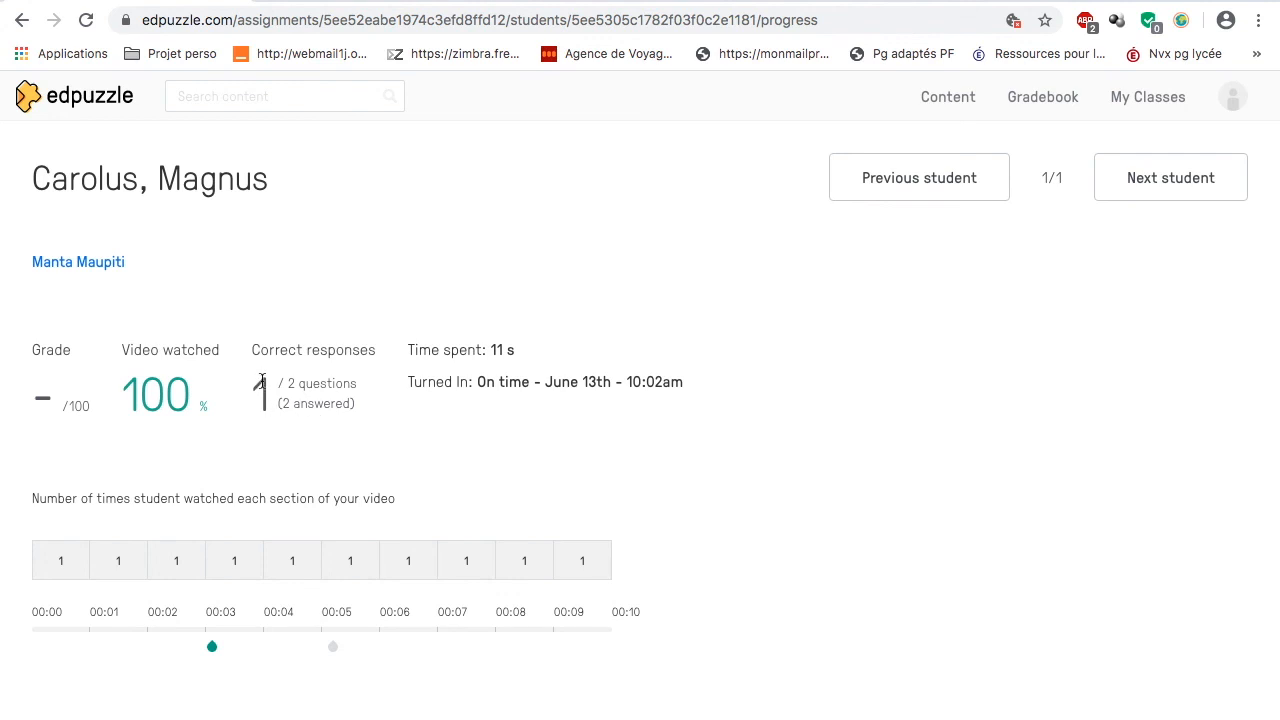
{"action": "scroll", "coordinate": [520, 431], "scroll_direction": "down", "scroll_amount": 2}
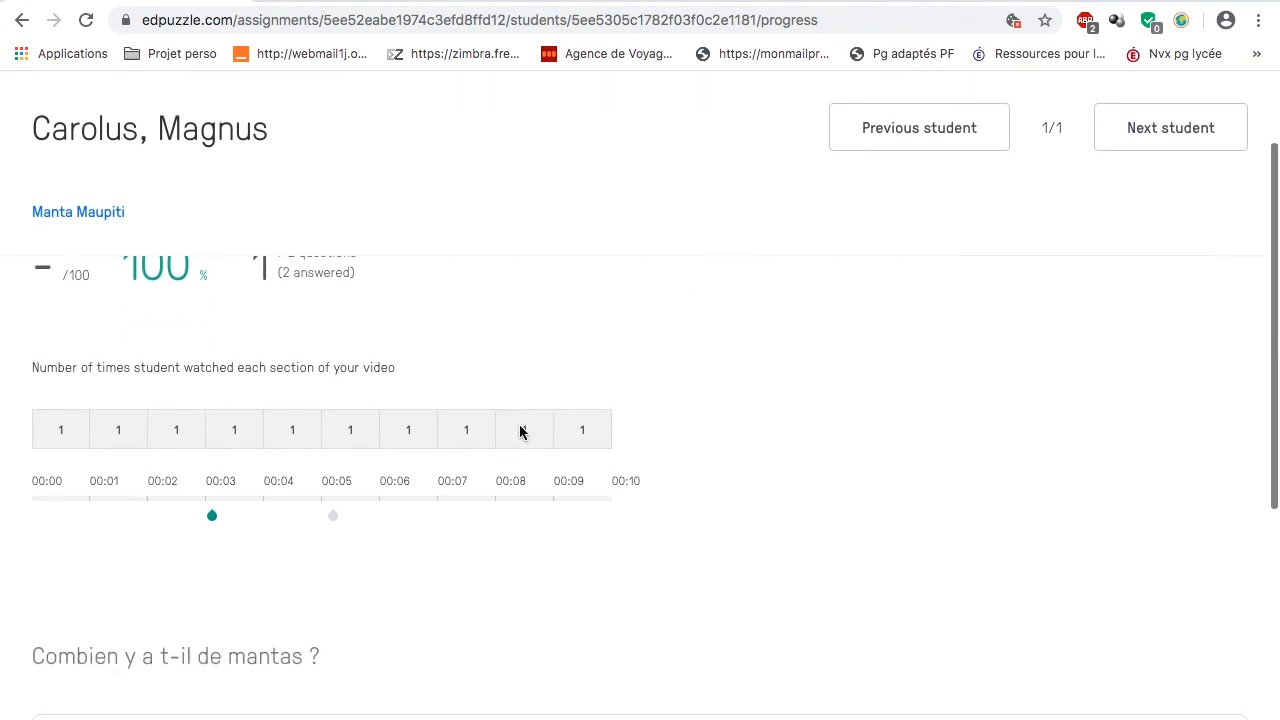
{"action": "scroll", "coordinate": [519, 431], "scroll_direction": "down", "scroll_amount": 3}
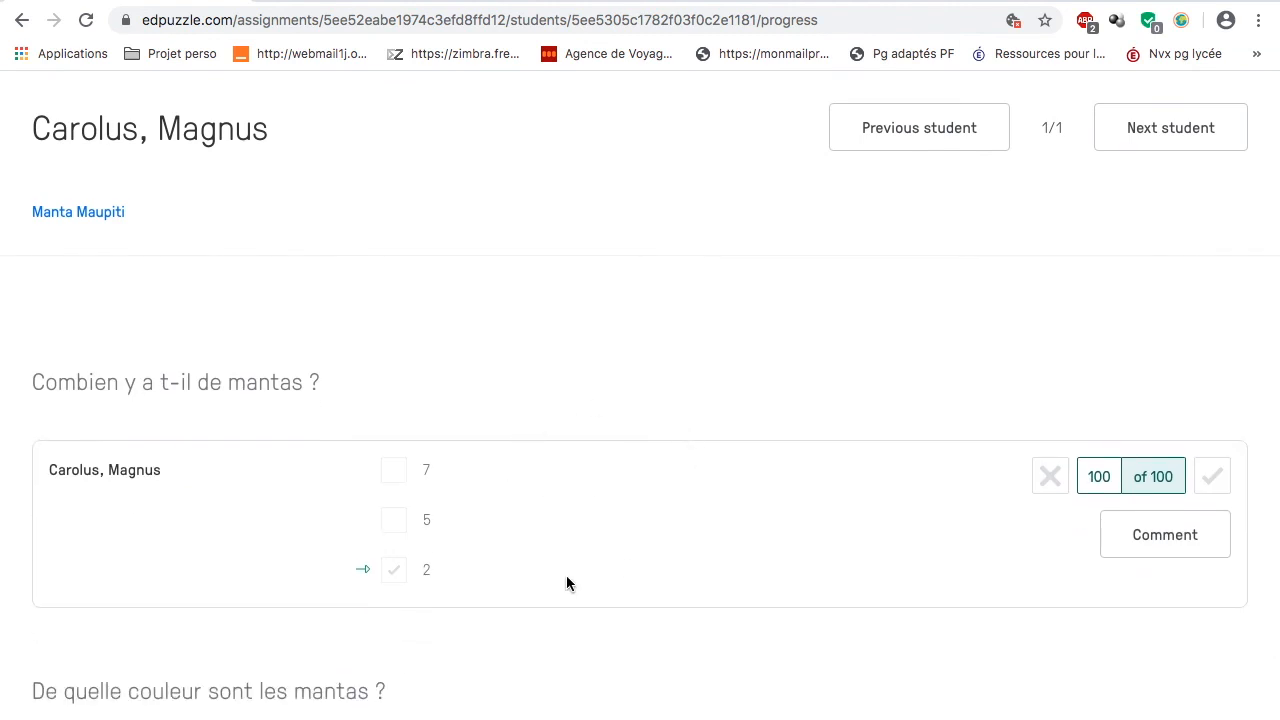
{"action": "scroll", "coordinate": [693, 536], "scroll_direction": "down", "scroll_amount": 2}
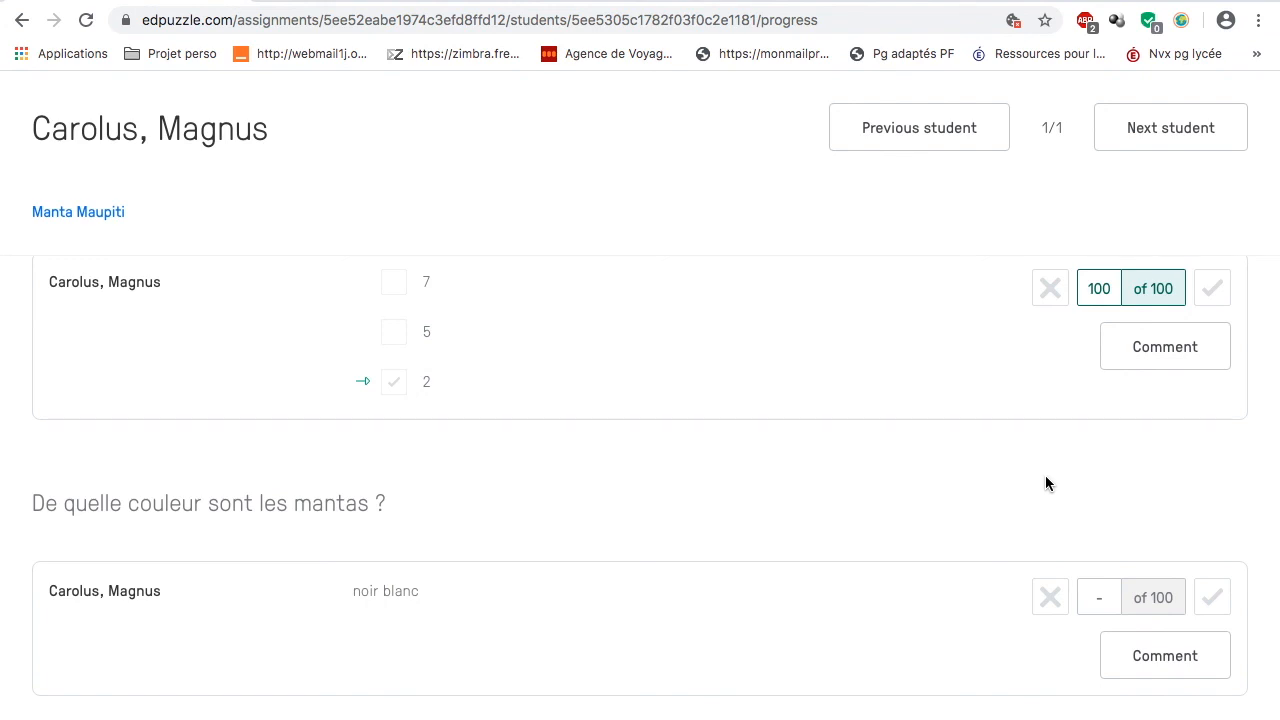
Step: Try marking the open-ended answer "noir blanc" incorrect, clear that mark, and grade it as correct
{"action": "left_click", "coordinate": [1049, 597]}
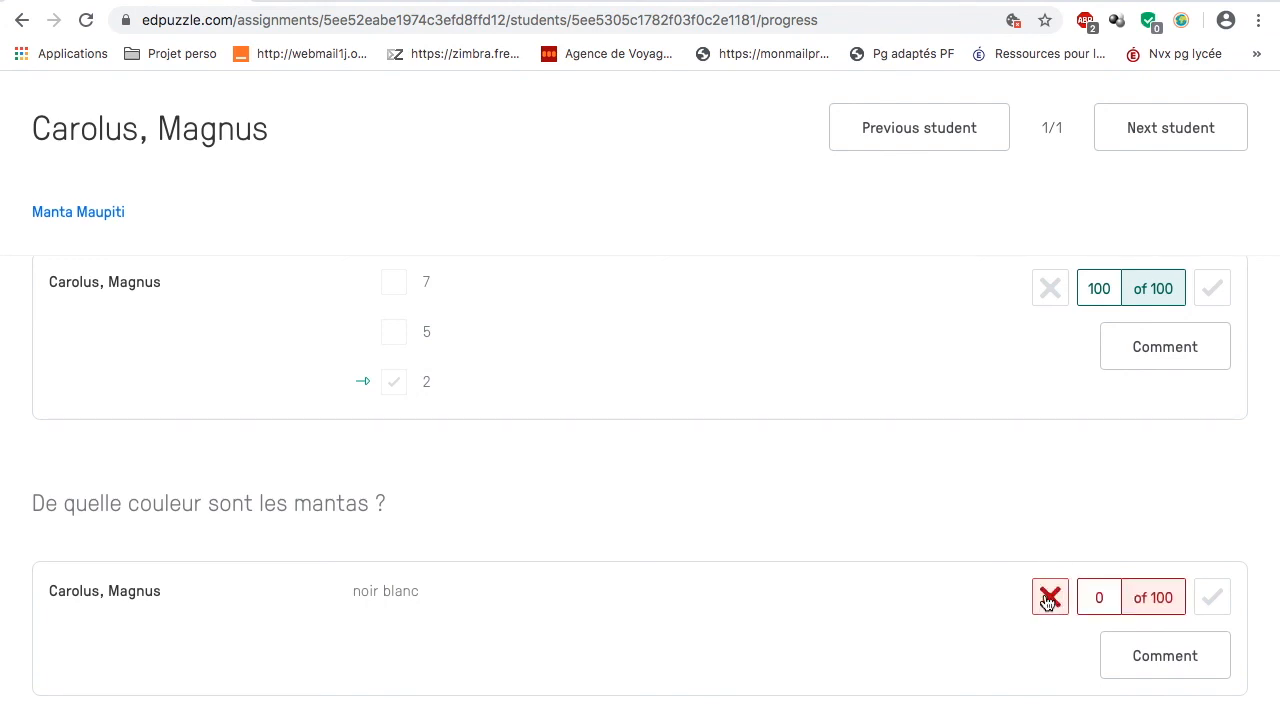
{"action": "left_click", "coordinate": [1049, 598]}
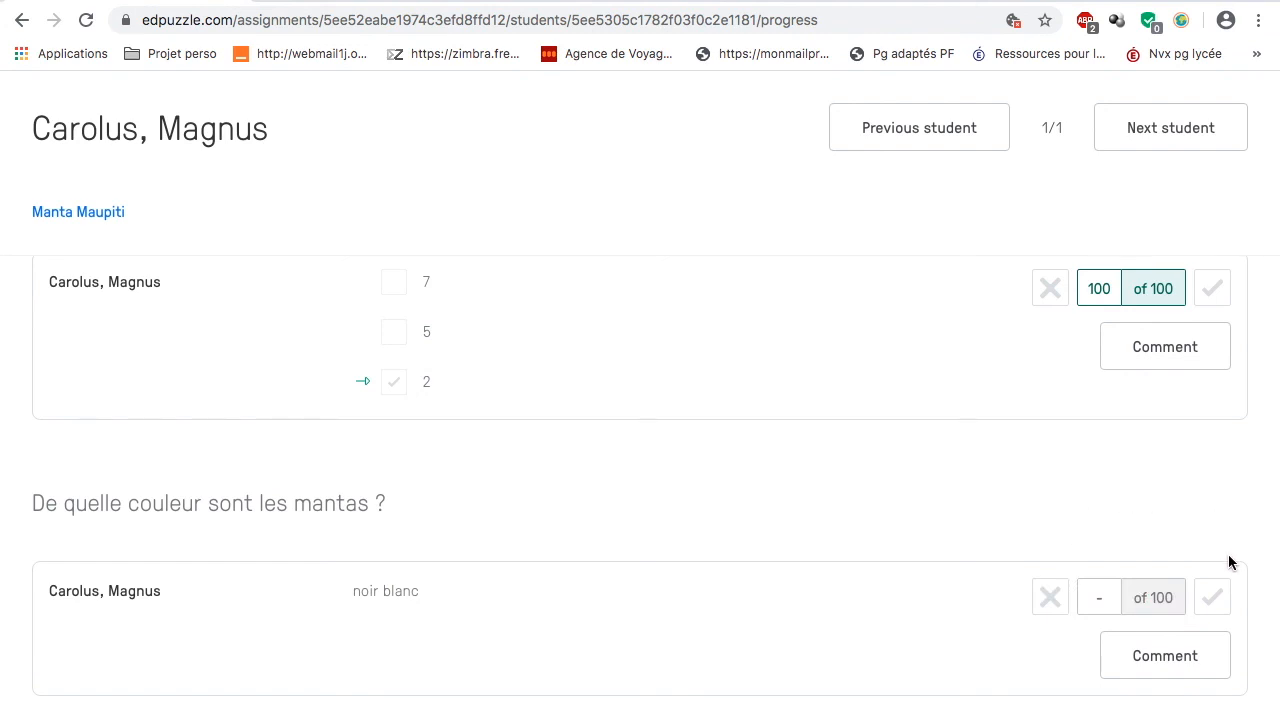
{"action": "left_click", "coordinate": [1213, 597]}
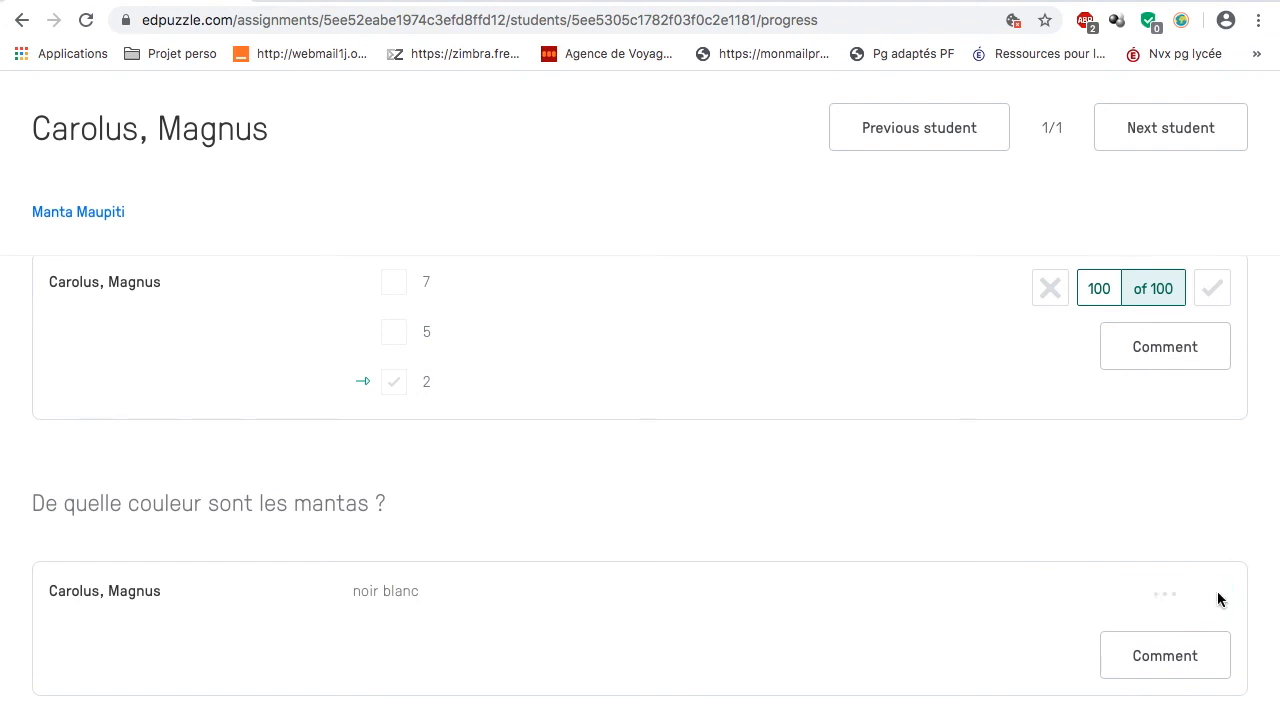
Step: Review the student's overall grade, correct responses, viewing counts and per-question scores
{"action": "scroll", "coordinate": [712, 435], "scroll_direction": "up", "scroll_amount": 10}
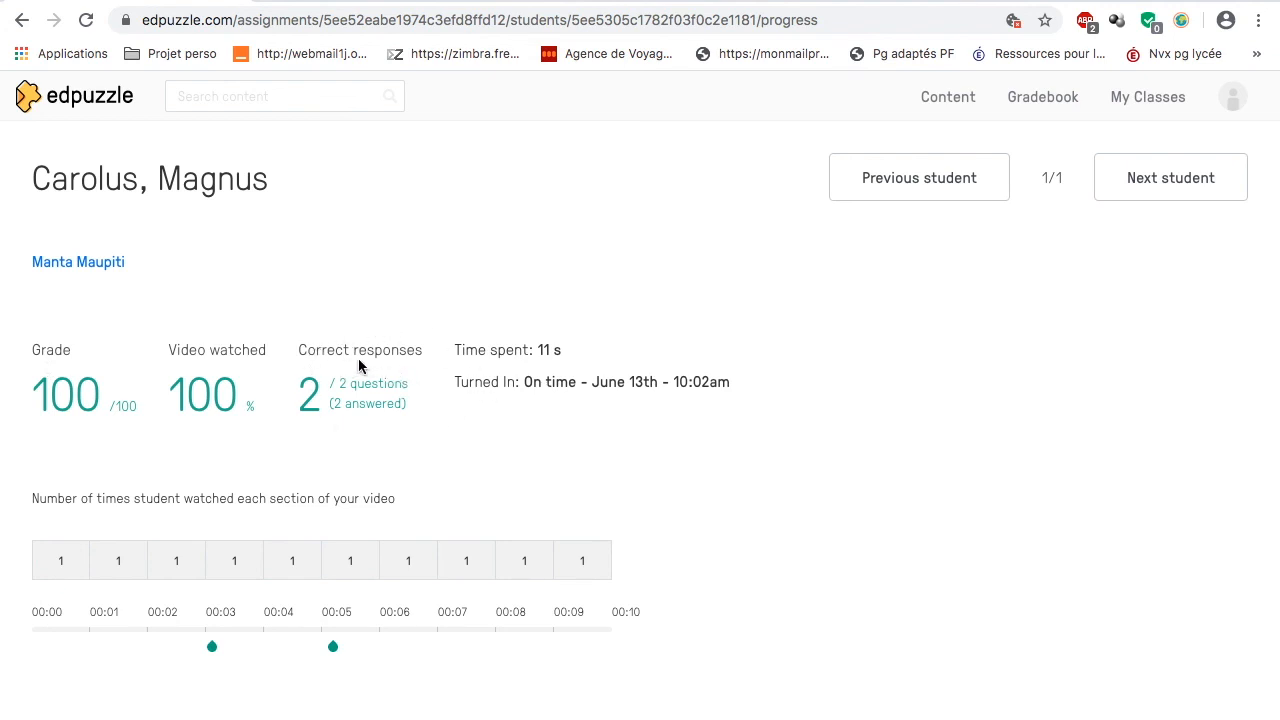
{"action": "scroll", "coordinate": [880, 536], "scroll_direction": "down", "scroll_amount": 5}
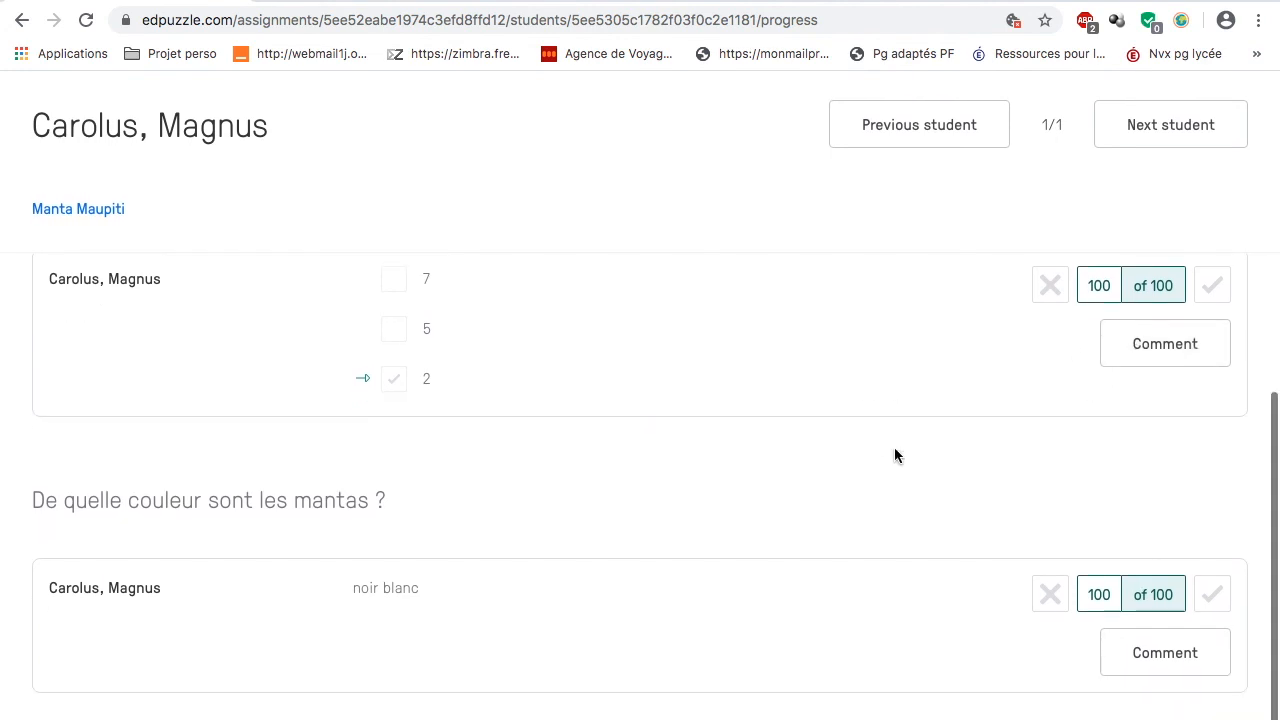
{"action": "scroll", "coordinate": [894, 456], "scroll_direction": "up", "scroll_amount": 10}
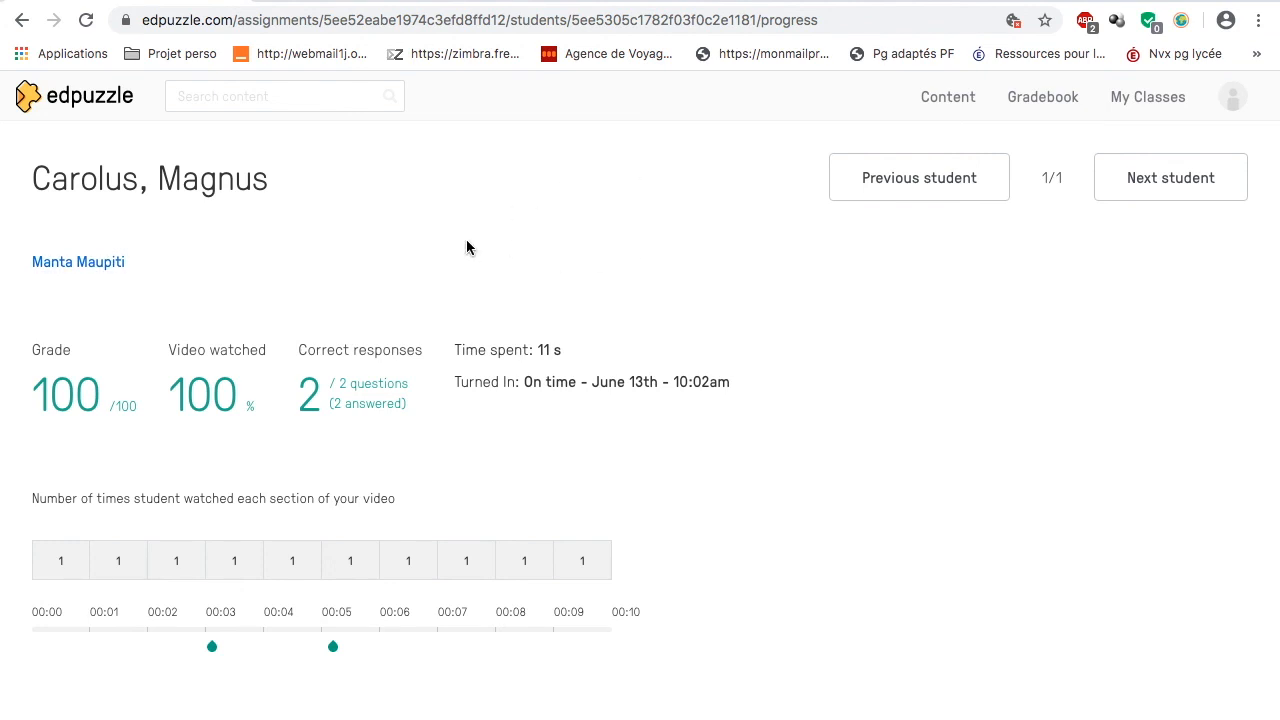
{"action": "scroll", "coordinate": [466, 244], "scroll_direction": "down", "scroll_amount": 2}
{"action": "scroll", "coordinate": [466, 244], "scroll_direction": "up", "scroll_amount": 2}
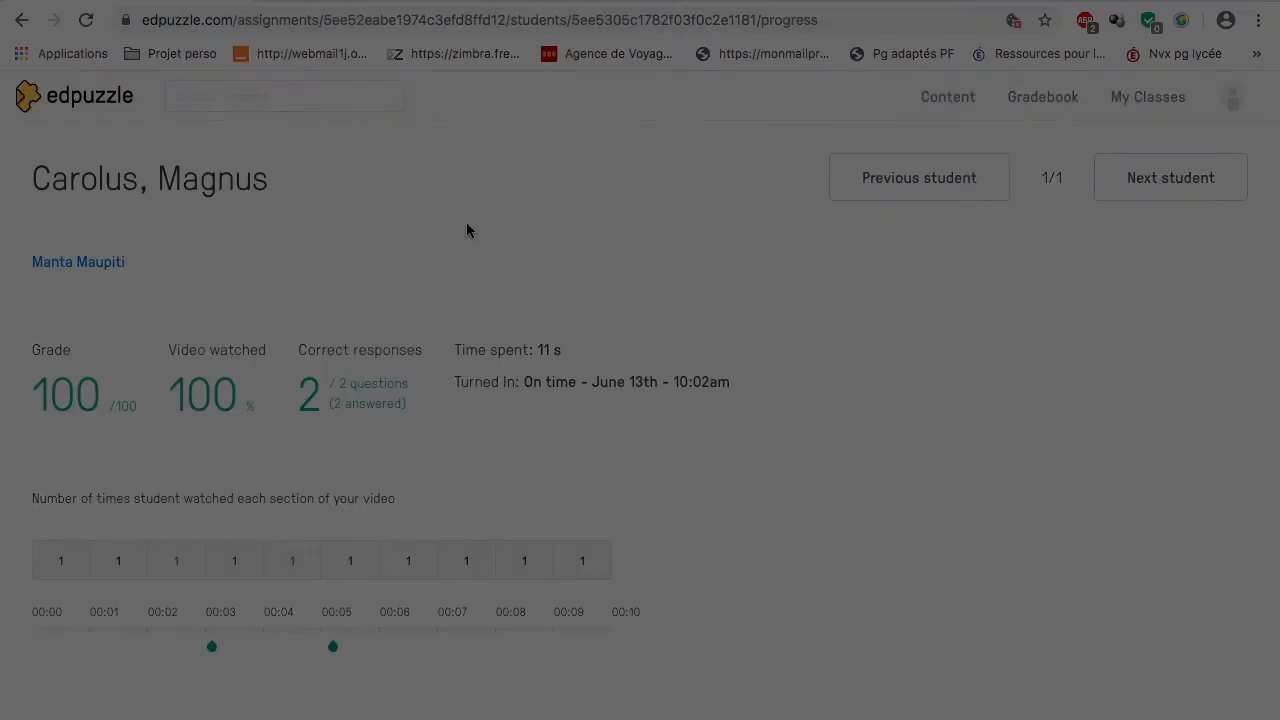